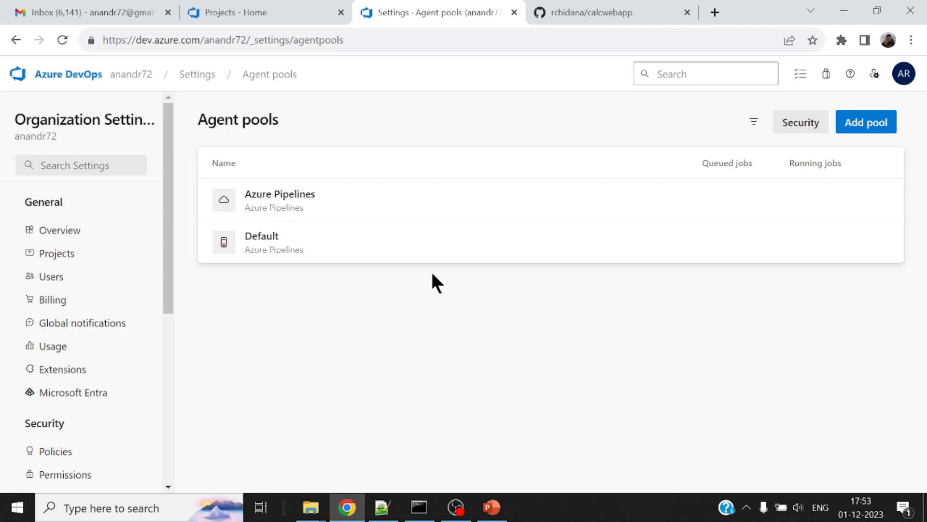
Open the new agent setup instructions from the agents list of the Default agent pool
left_click(276, 235)
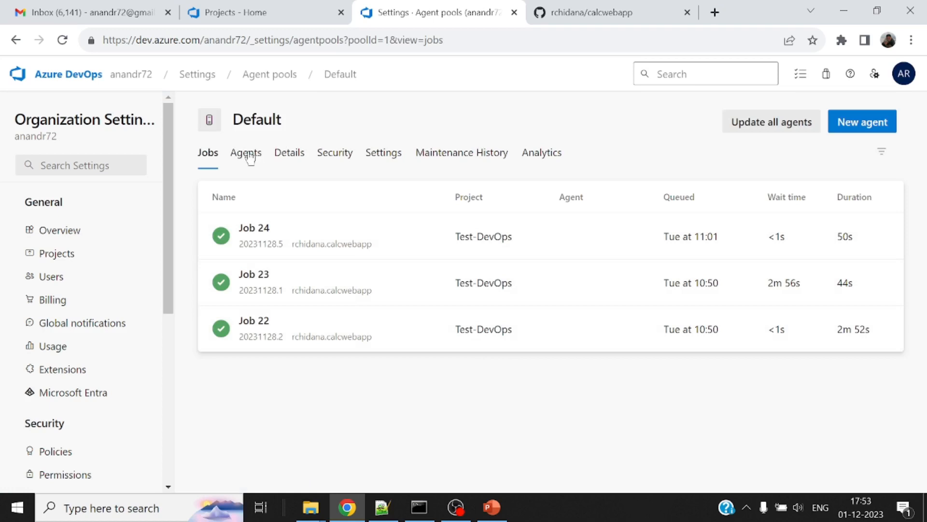
left_click(249, 156)
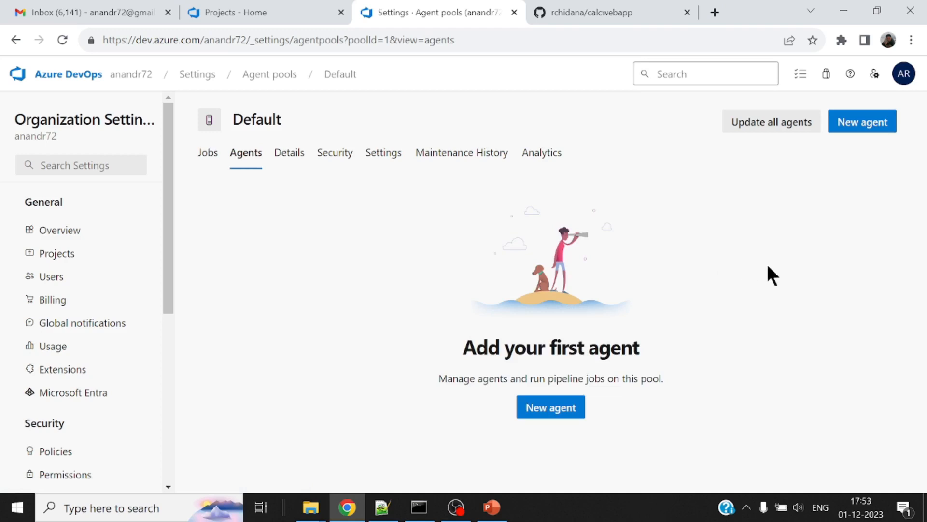
left_click(555, 412)
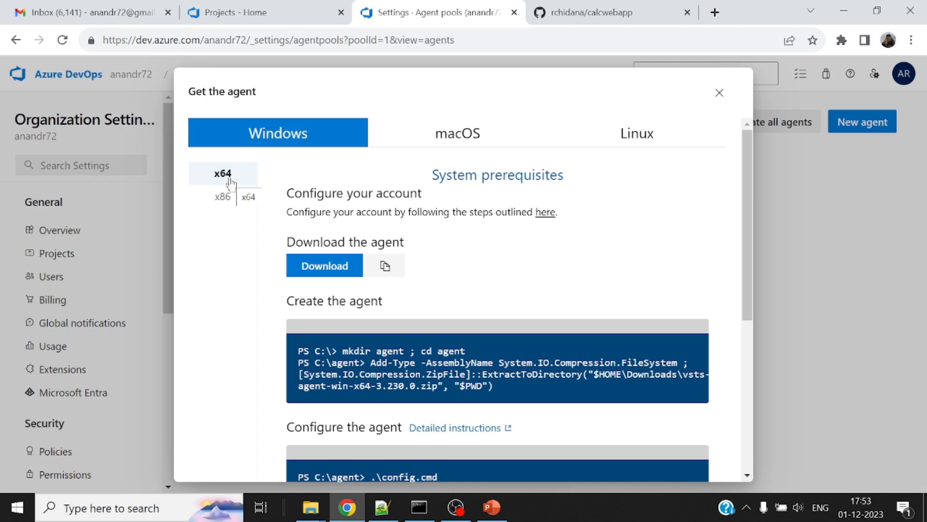
Look over the macOS and Linux agent instructions, and download the Windows x64 agent package
left_click(457, 136)
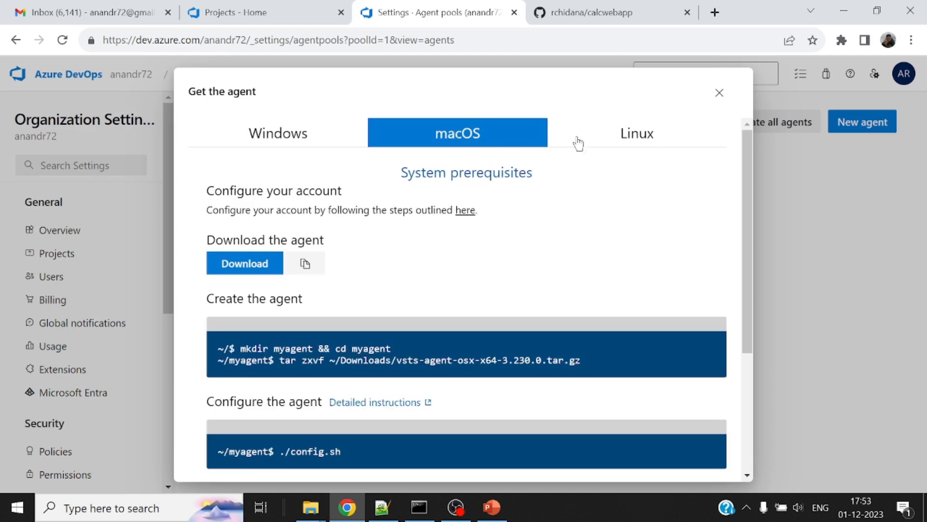
left_click(652, 140)
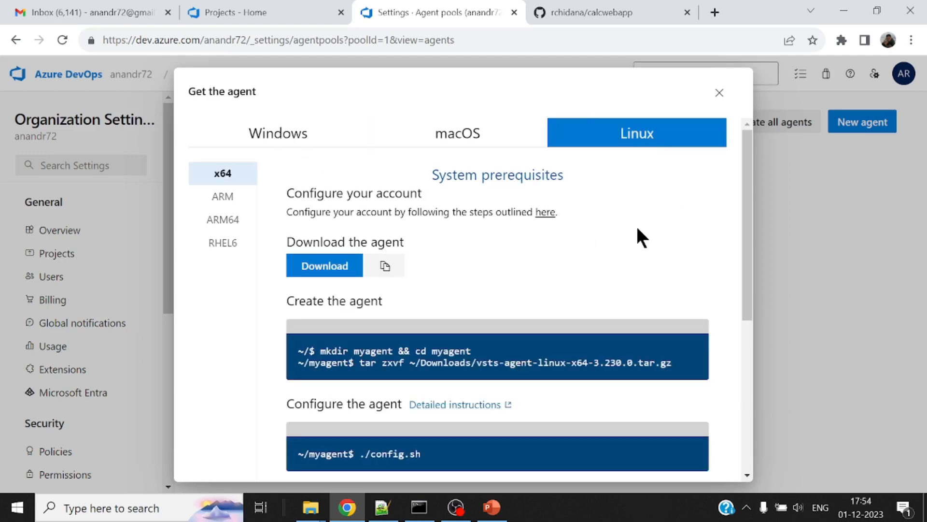
scroll(677, 231, "down", 1)
scroll(677, 232, "up", 1)
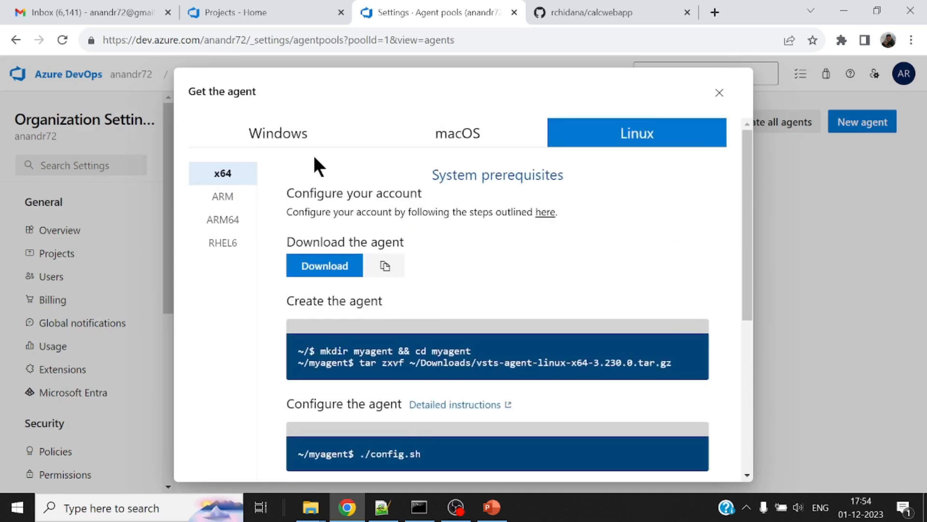
left_click(290, 137)
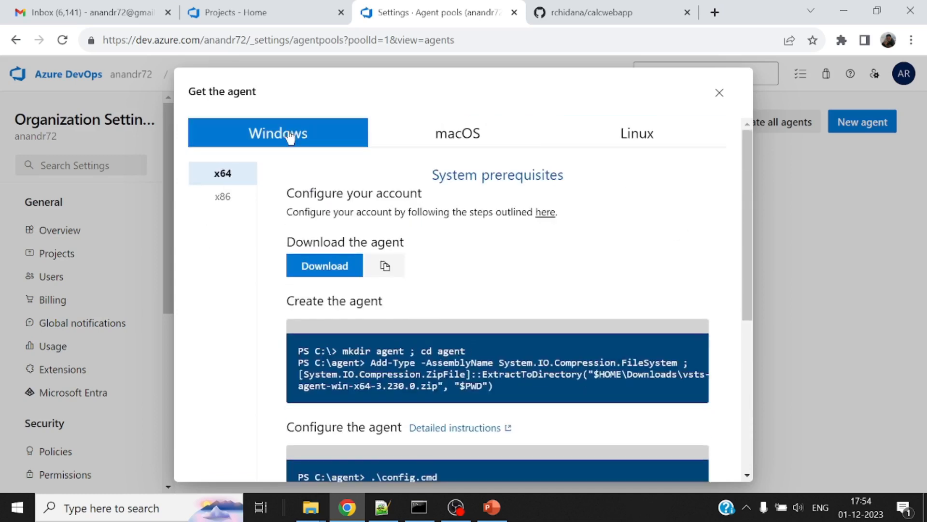
left_click(337, 271)
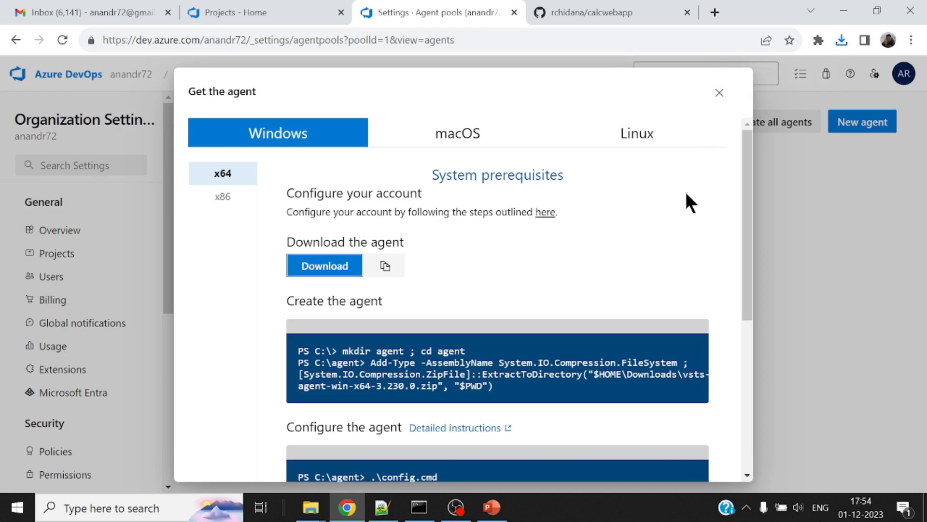
Find Windows PowerShell on the computer and start it as administrator
scroll(679, 205, "down", 1)
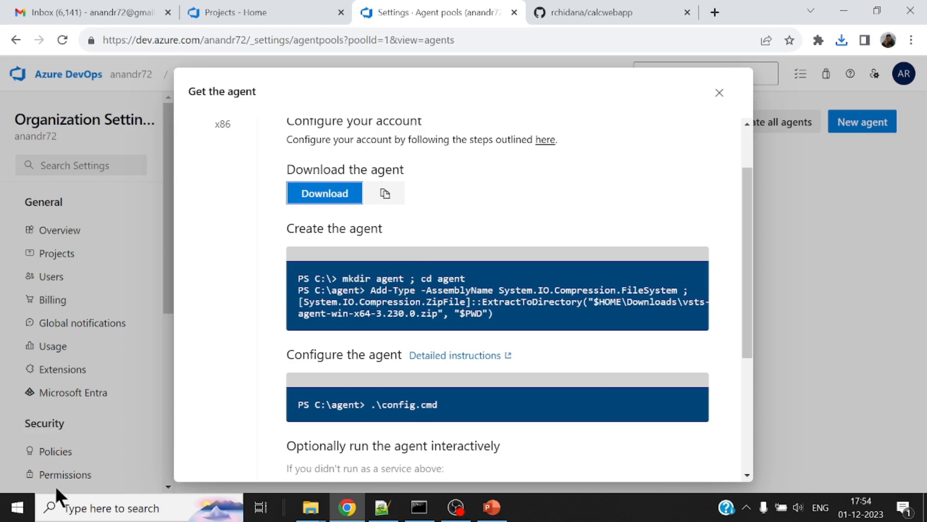
left_click(93, 508)
type("powersh")
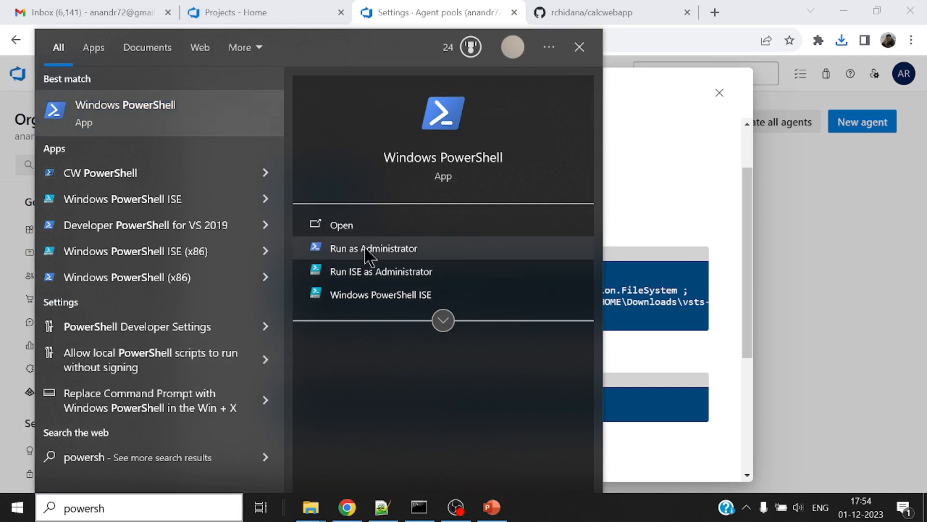
left_click(369, 249)
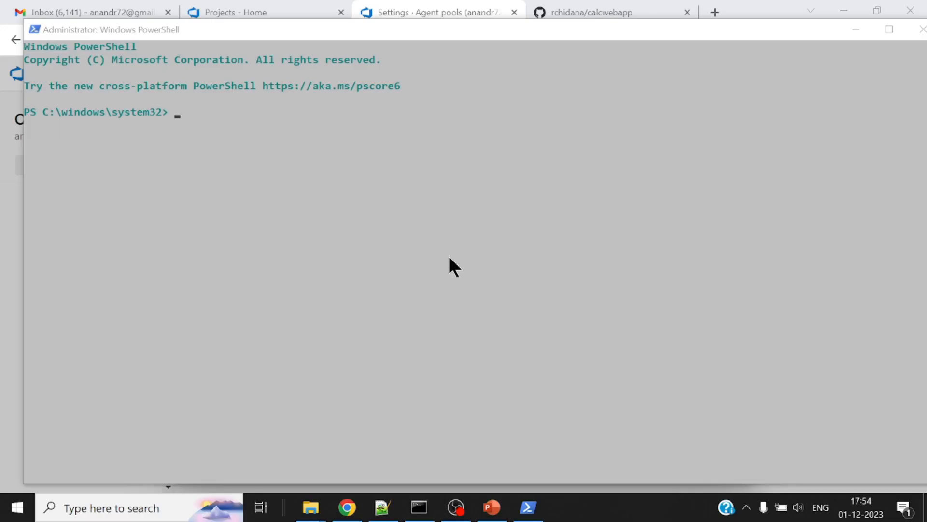
Create a folder named agent at the root of drive C and change into it in PowerShell
left_click(440, 258)
type("cd \\")
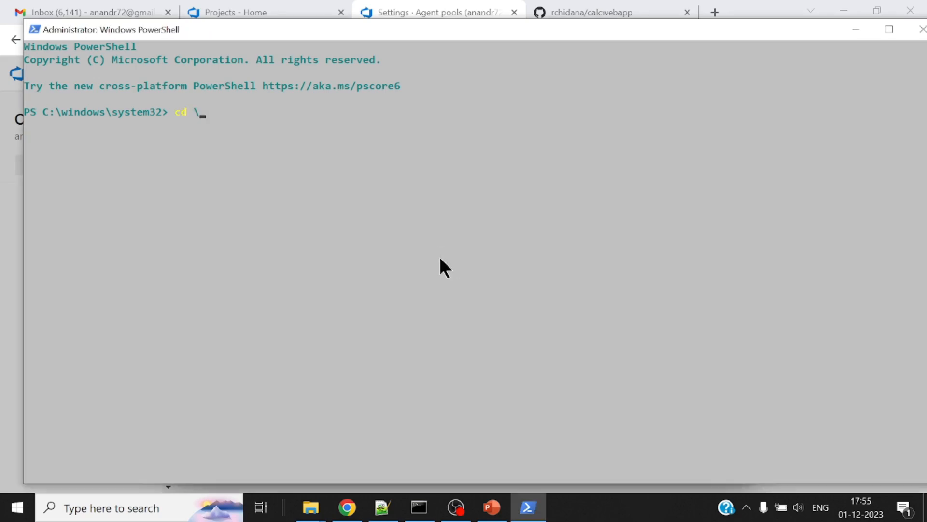
key("Return")
type("mkdir")
key("alt+Tab")
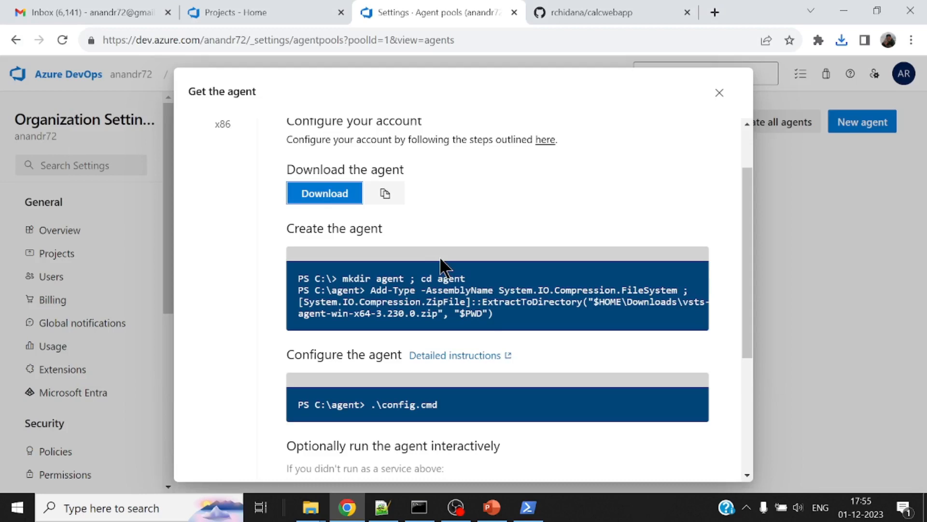
key("alt+Tab")
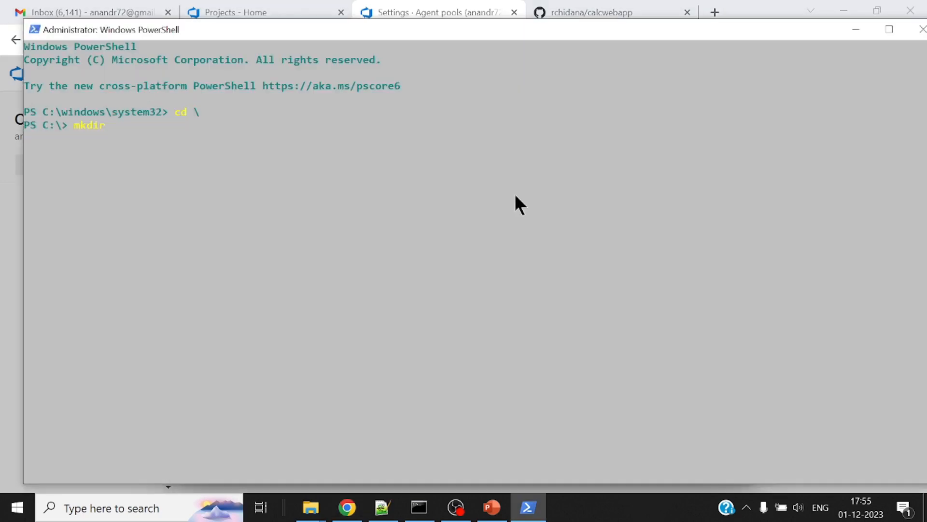
type("agent")
key("Return")
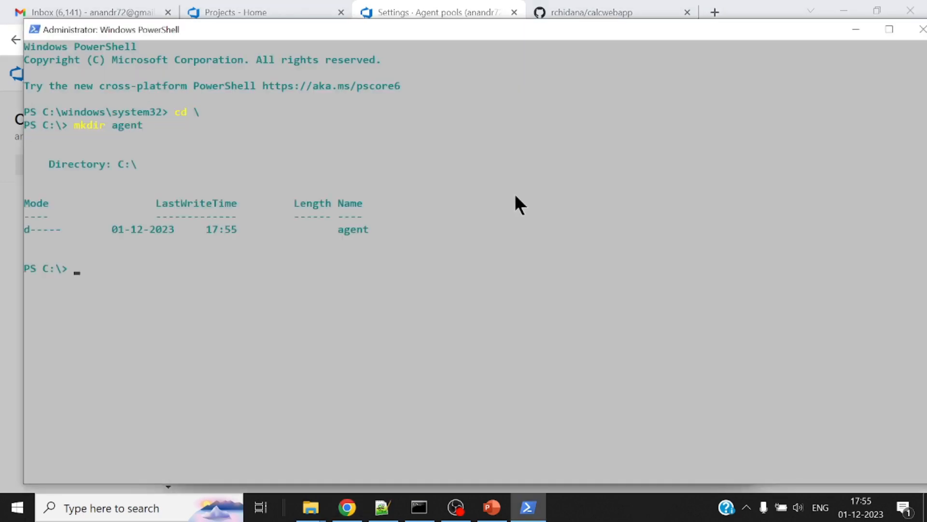
type("cd agent")
key("Return")
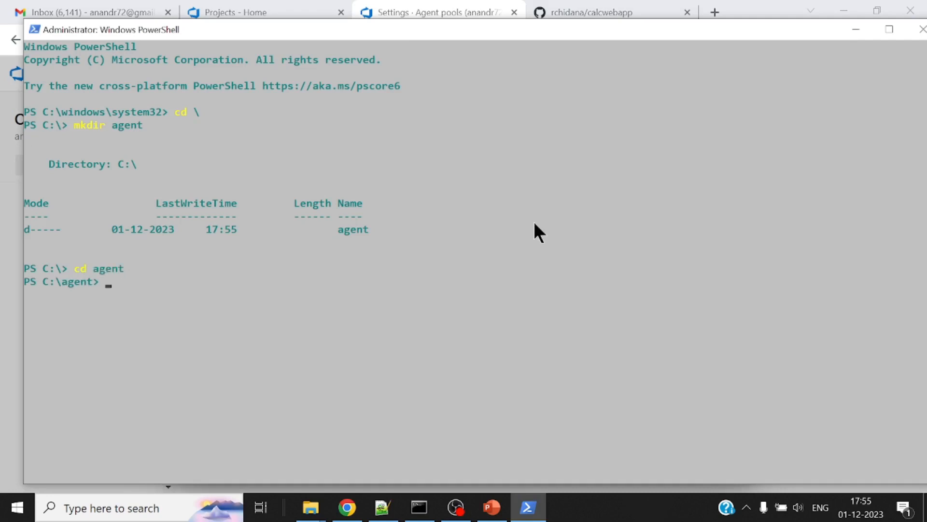
Switch to the browser and copy the Add-Type and ExtractToDirectory command from the agent creation instructions
left_click(347, 507)
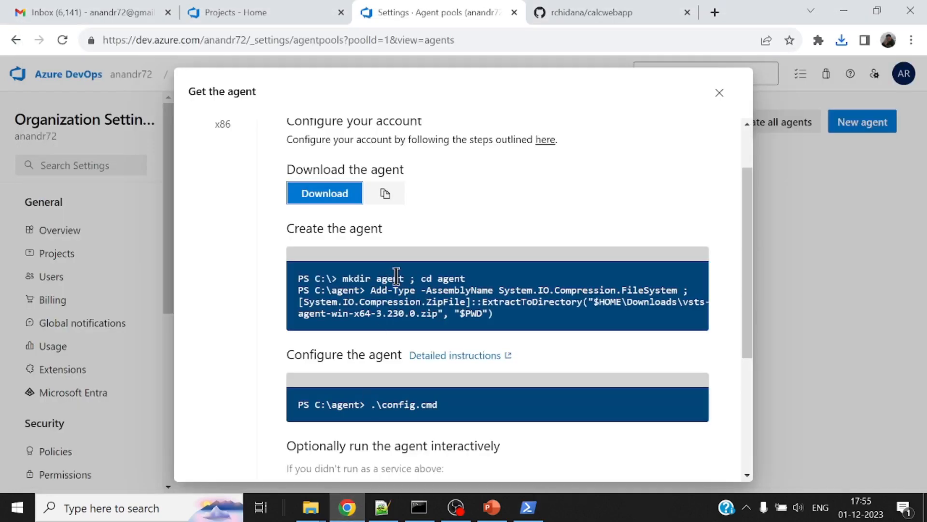
left_click_drag(371, 289, 509, 315)
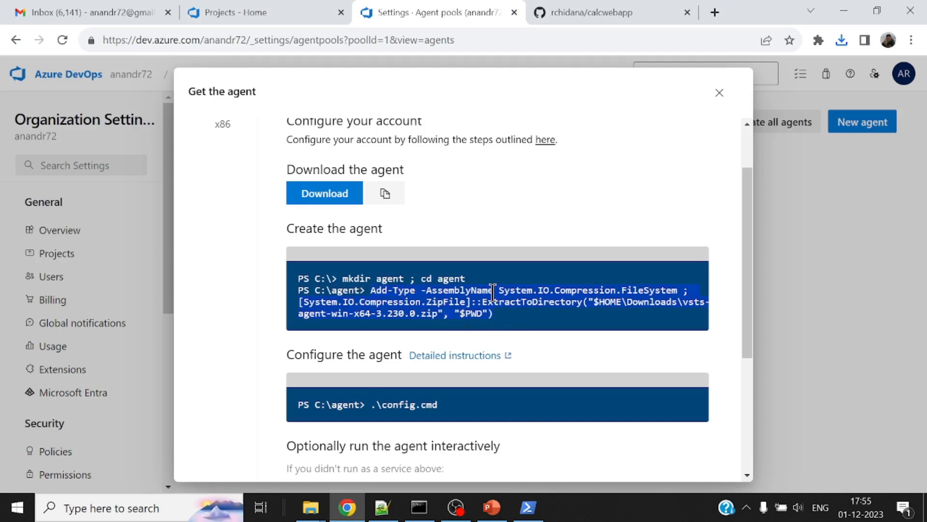
right_click(493, 292)
left_click(510, 303)
Try to run the copied extraction command in Command Prompt
left_click(419, 507)
right_click(381, 322)
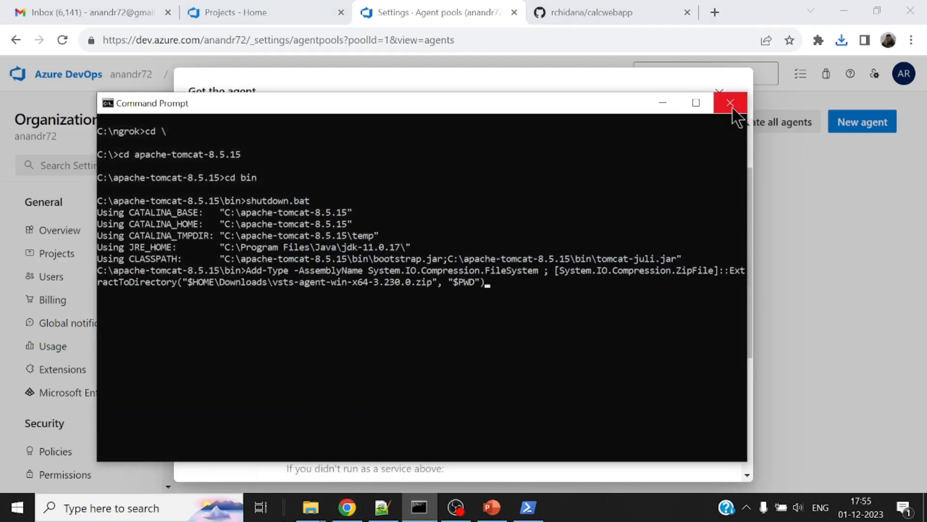
key("Return")
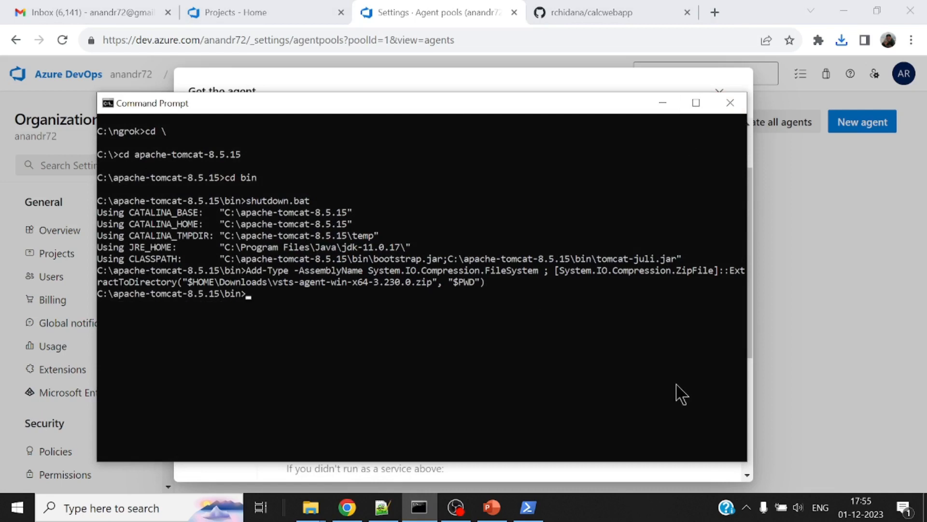
Switch to PowerShell, run the copied command to extract the agent zip into C:\agent, and list the folder's contents
left_click(528, 507)
right_click(517, 291)
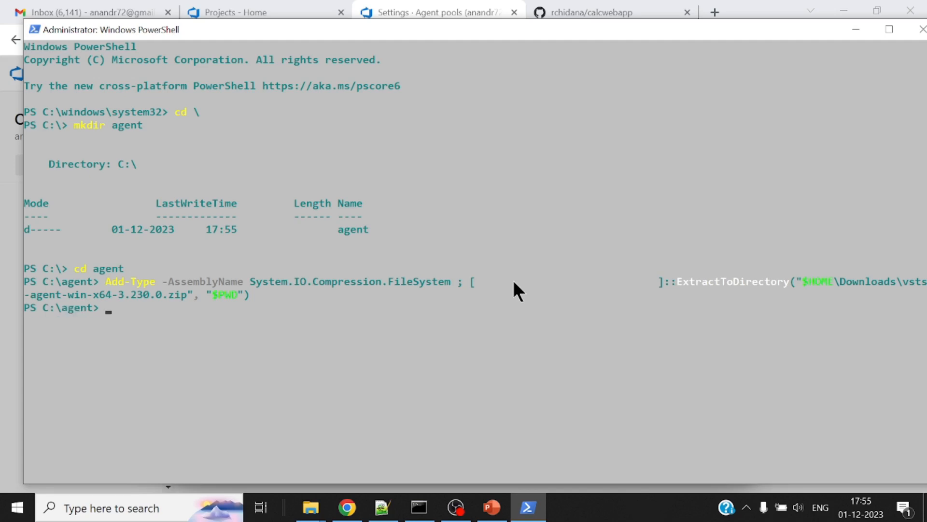
type("dir")
key("Return")
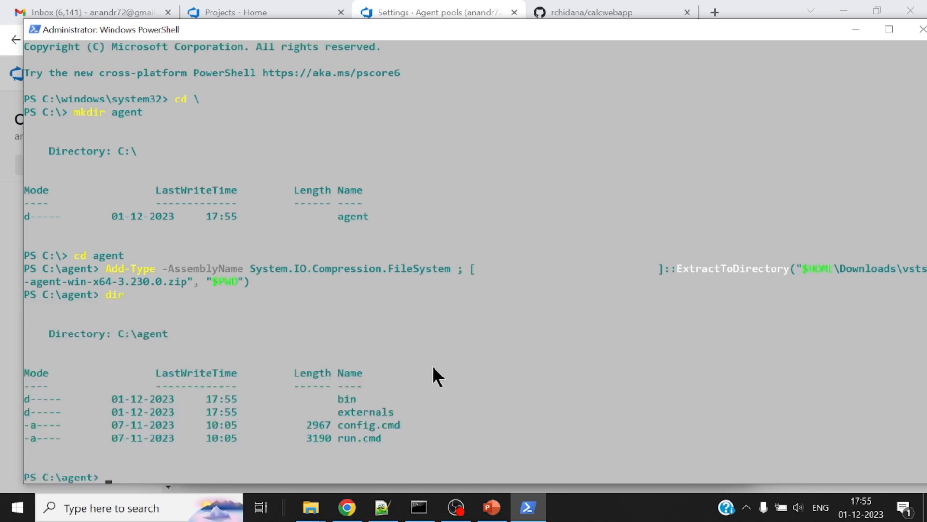
Move the PowerShell window up, clear the console, and list the contents of C:\agent again
left_click_drag(447, 37, 442, 12)
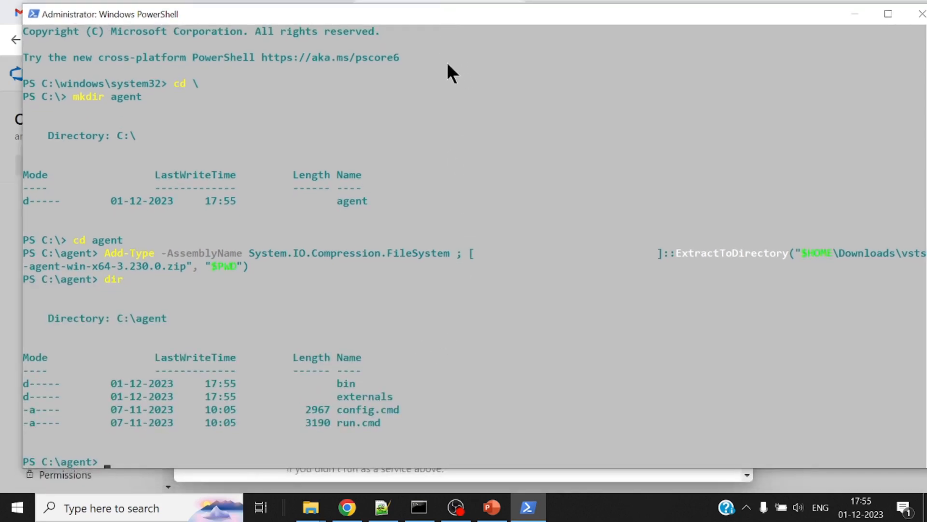
type("cls")
key("Return")
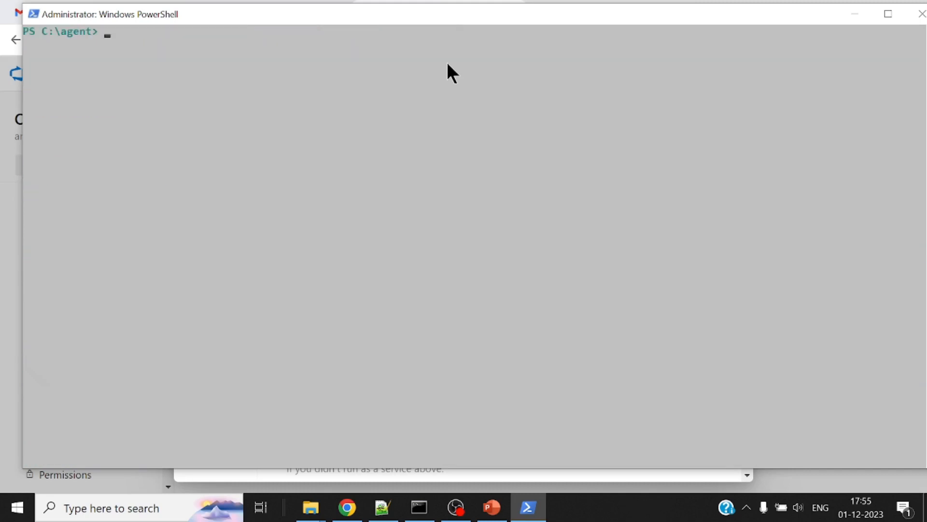
key("Return")
type("dir")
key("Return")
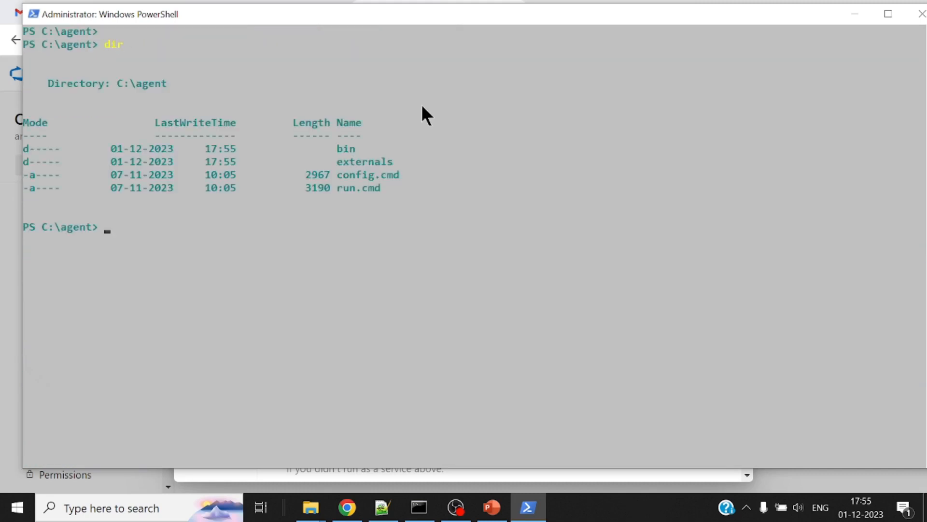
Copy the .\config.cmd command from the agent instructions in the browser and run it in PowerShell from C:\agent
left_click(347, 507)
scroll(523, 266, "down", 1)
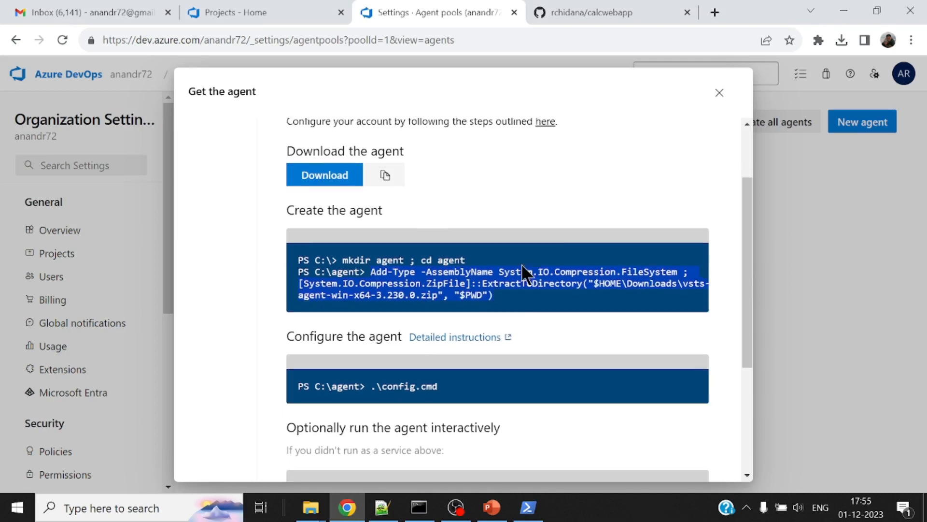
scroll(526, 273, "down", 1)
left_click_drag(372, 332, 450, 333)
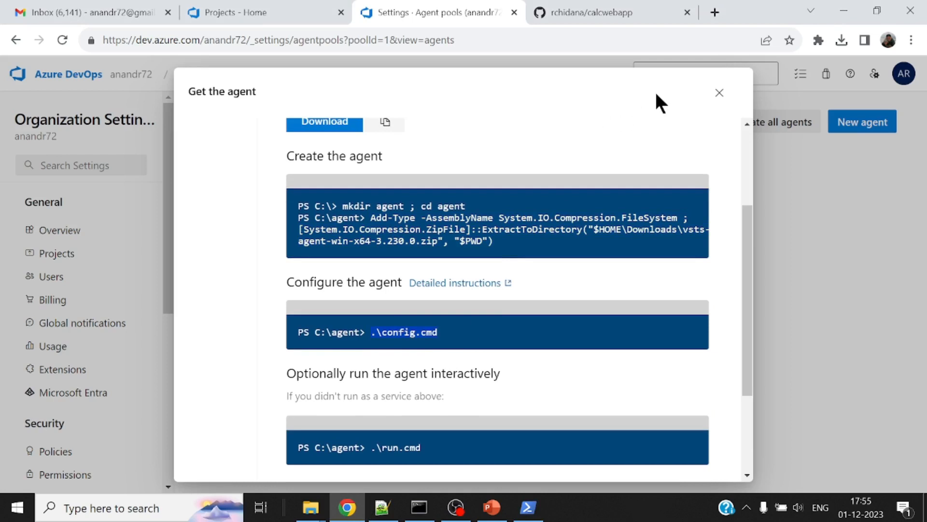
left_click(529, 507)
right_click(515, 270)
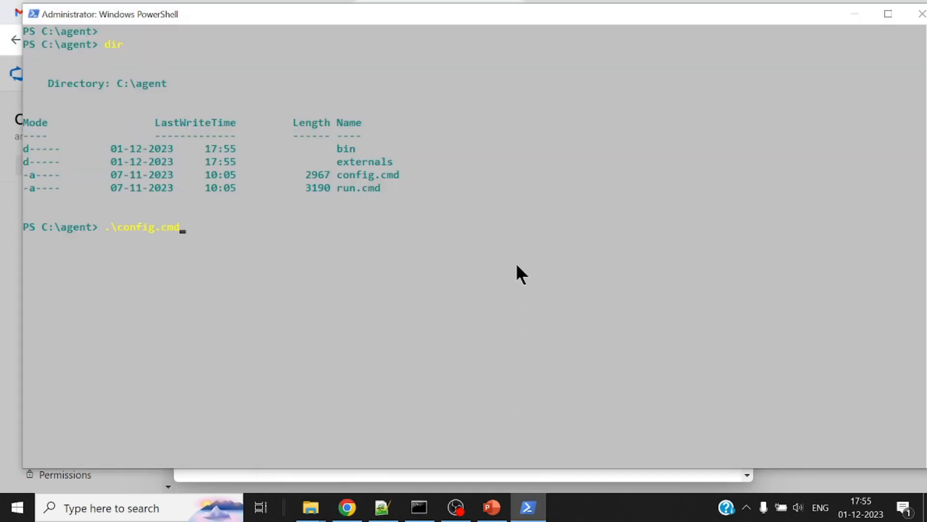
key("Return")
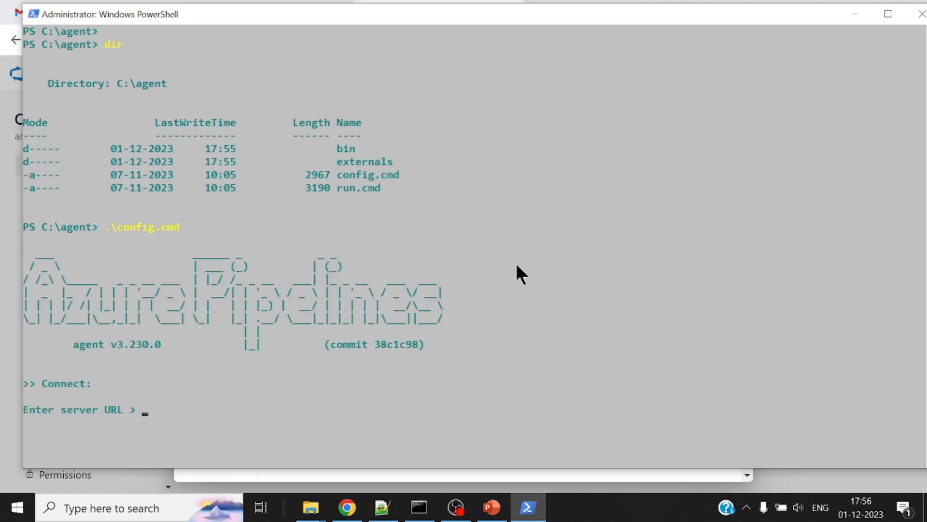
Copy the organization's URL from the Azure DevOps projects page and submit it as the server URL in PowerShell
left_click(353, 513)
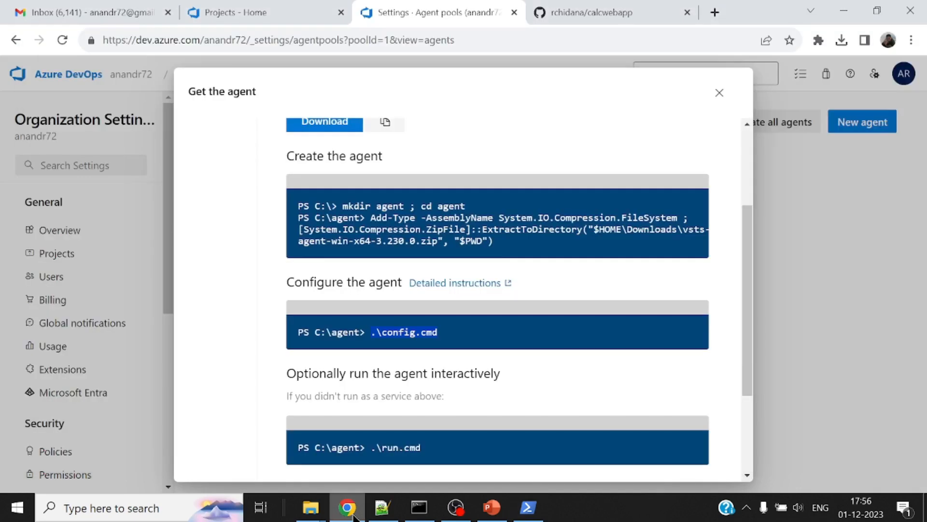
left_click(272, 10)
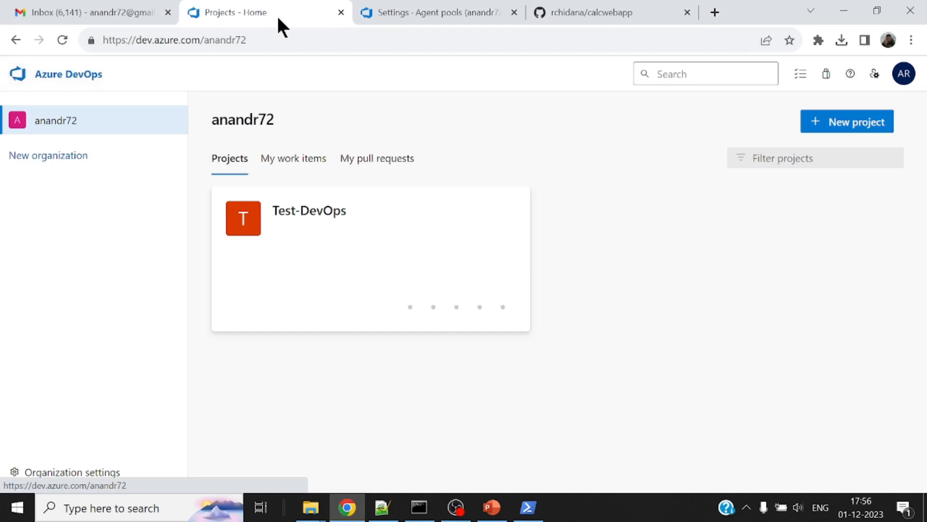
left_click(270, 39)
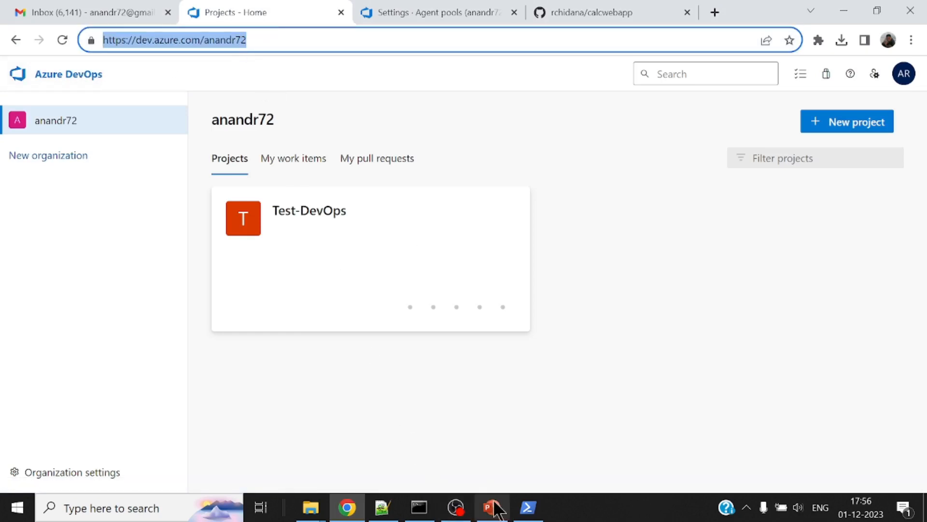
left_click(526, 508)
right_click(624, 227)
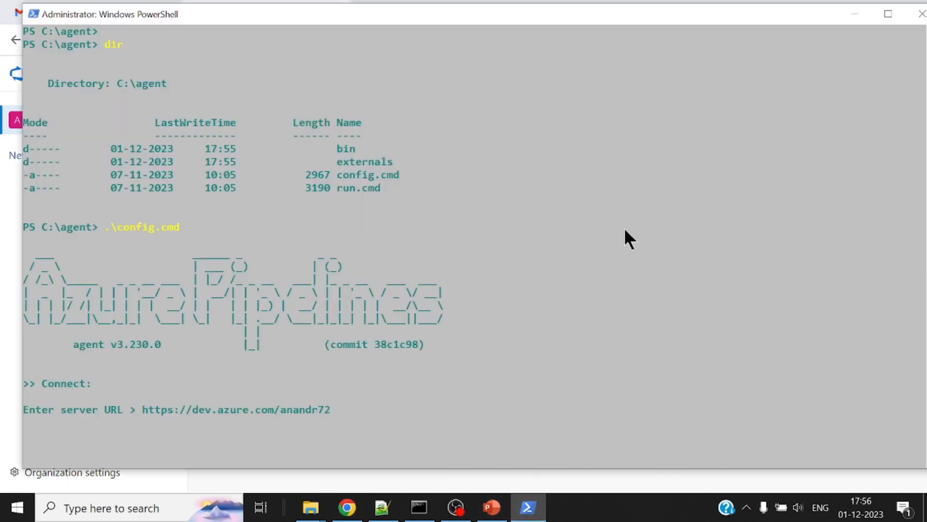
key("Return")
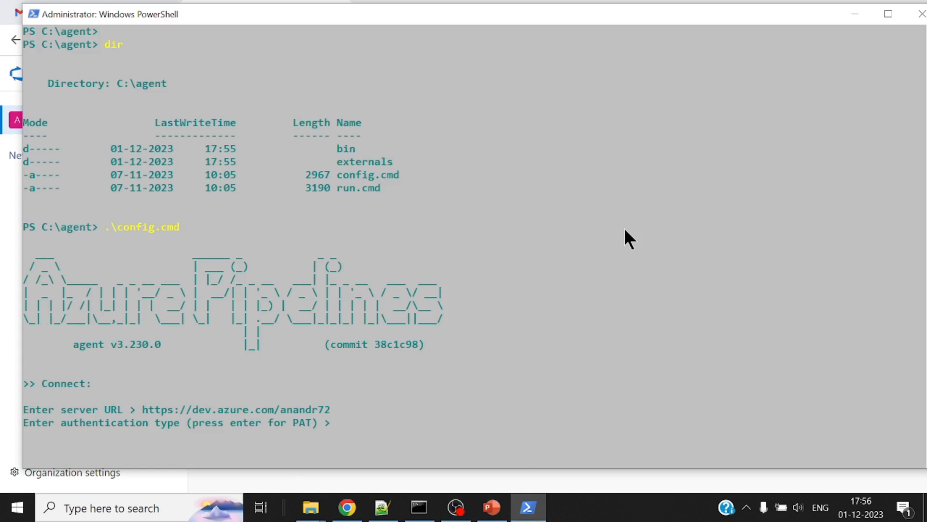
Accept the default PAT authentication type and switch back to Azure DevOps in the browser
key("Return")
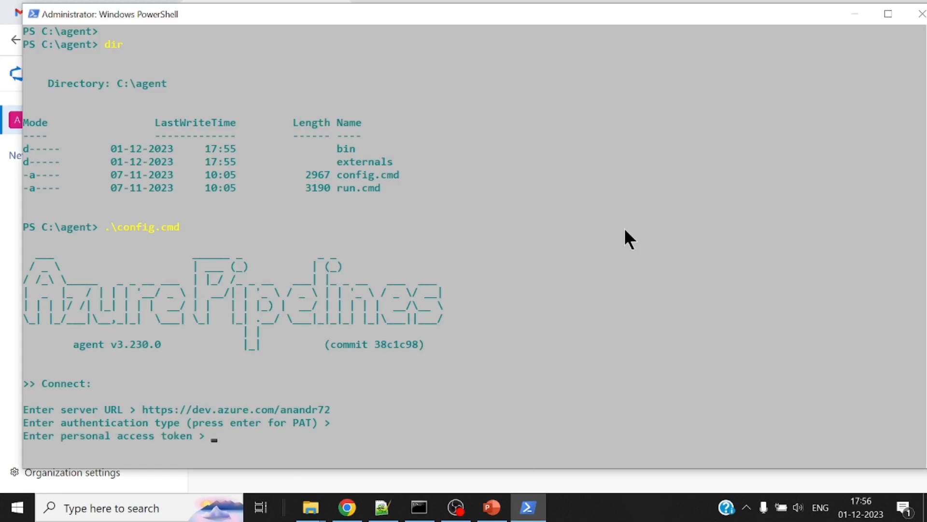
left_click(354, 513)
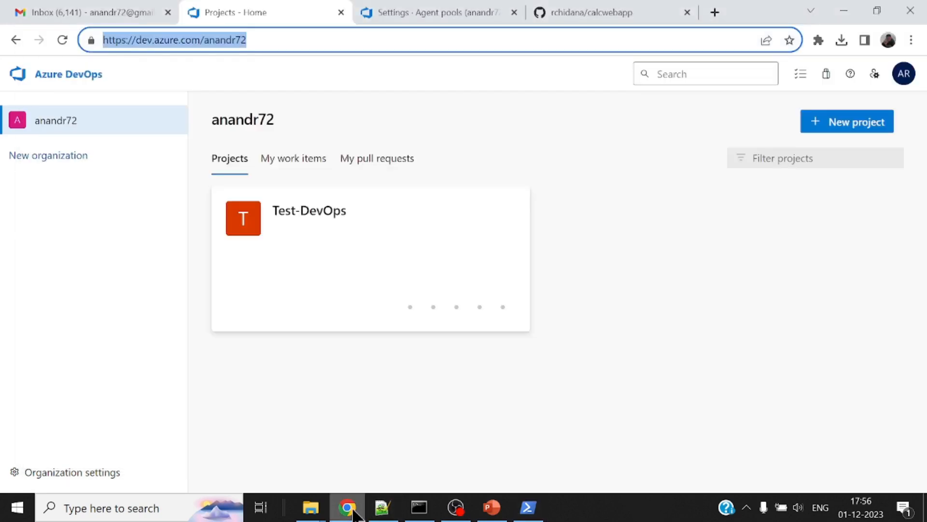
Open the personal access tokens page from the Azure DevOps user settings
left_click(902, 77)
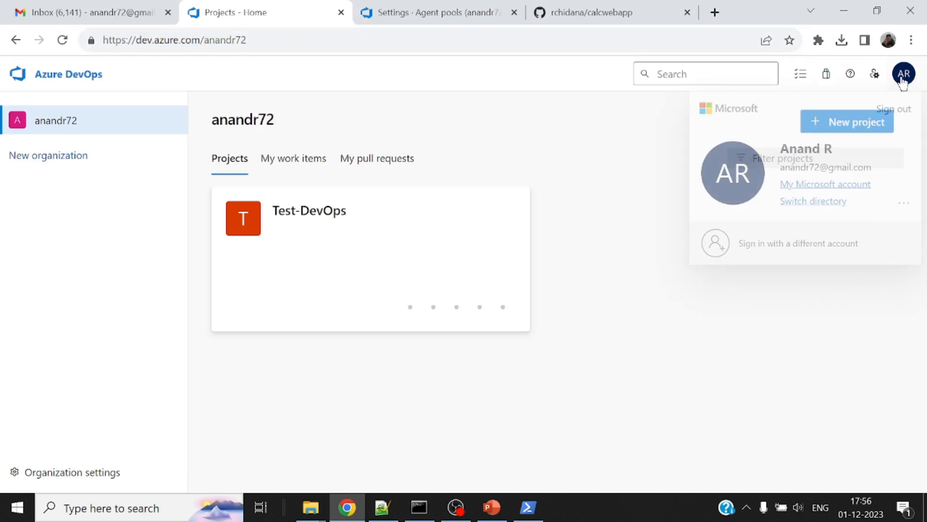
left_click(874, 76)
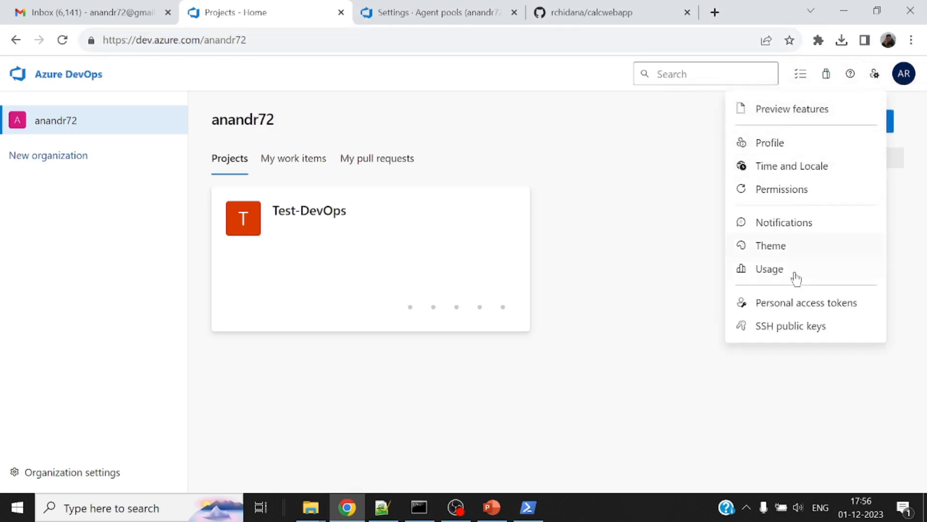
left_click(800, 304)
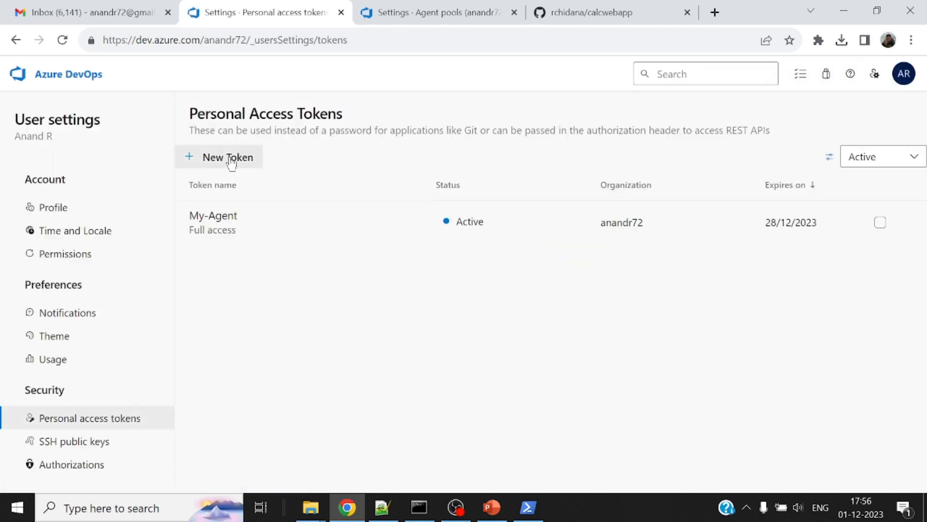
Create a new personal access token named YouTube-Agent with the Full access scope
left_click(230, 160)
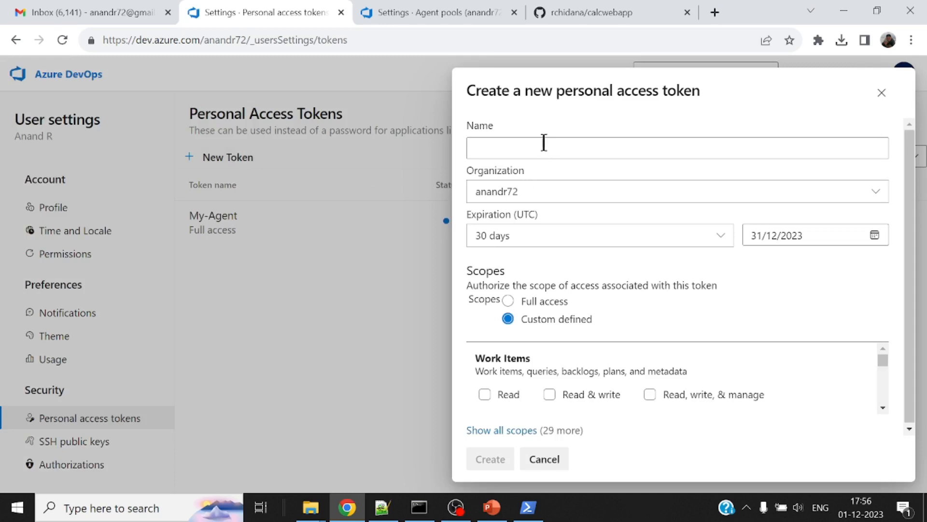
left_click(542, 142)
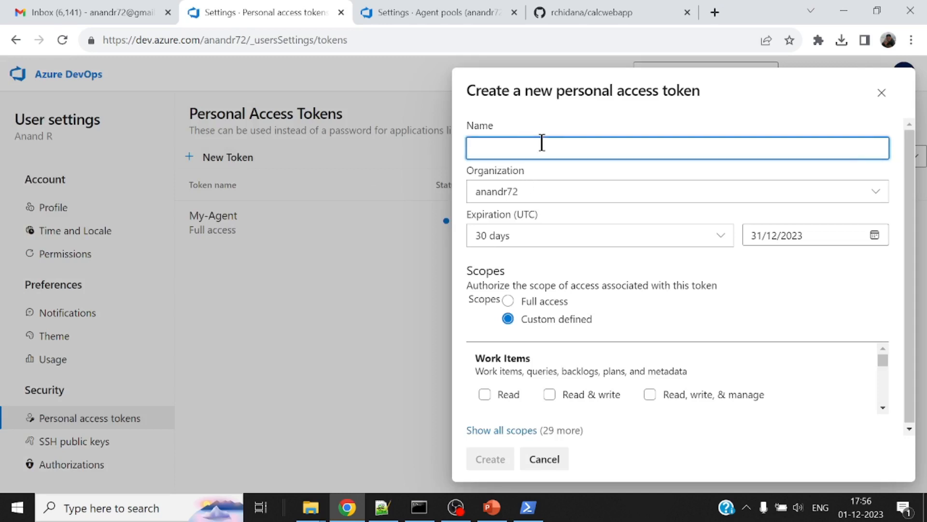
type("Yout")
type("Tube-")
type("Agent")
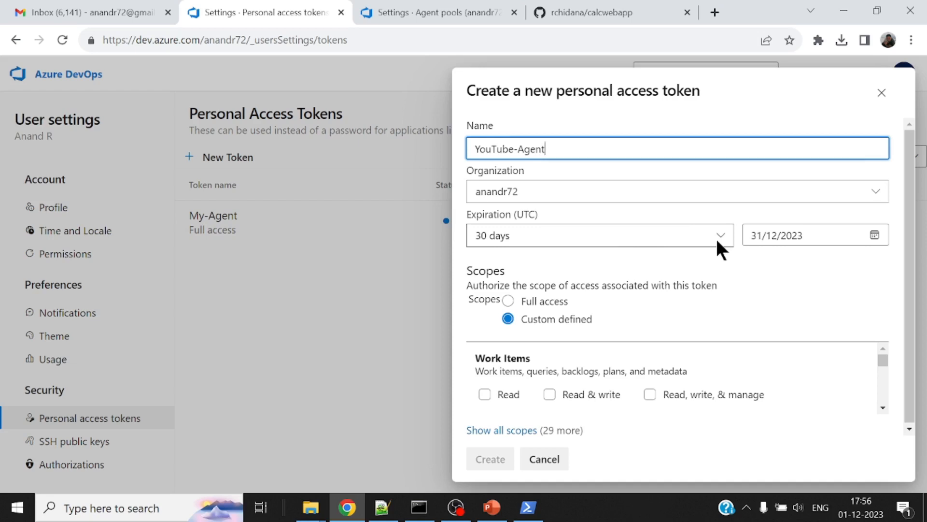
left_click(507, 301)
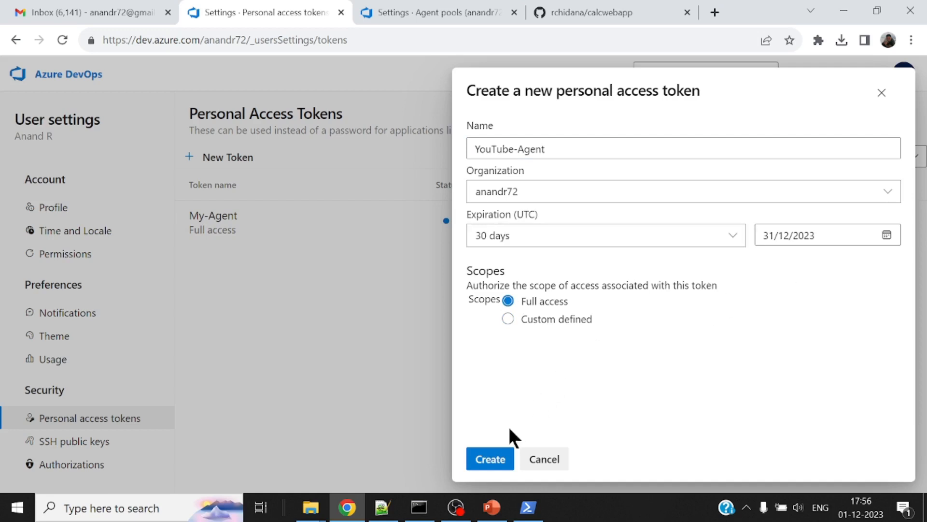
left_click(486, 460)
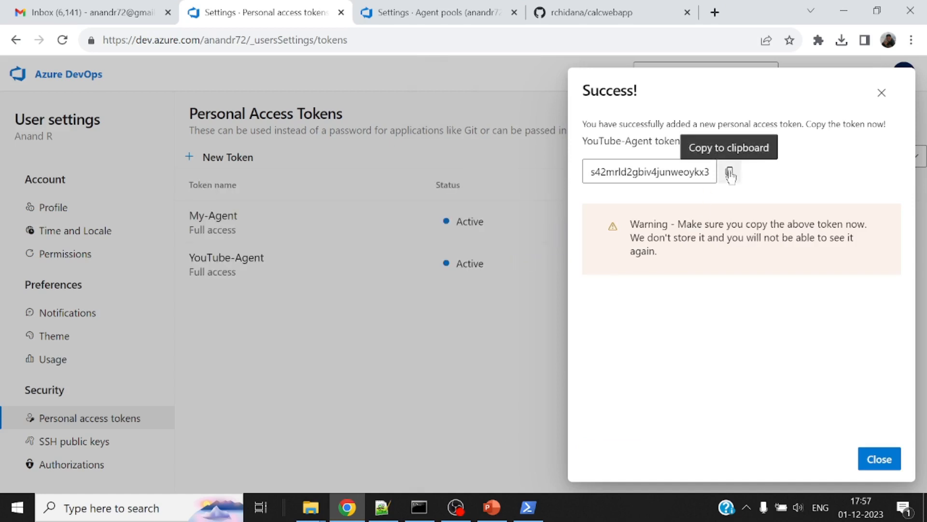
Copy the new access token, paste it into a blank Notepad document as a backup, and dismiss the token's success dialog
left_click(730, 173)
left_click(157, 507)
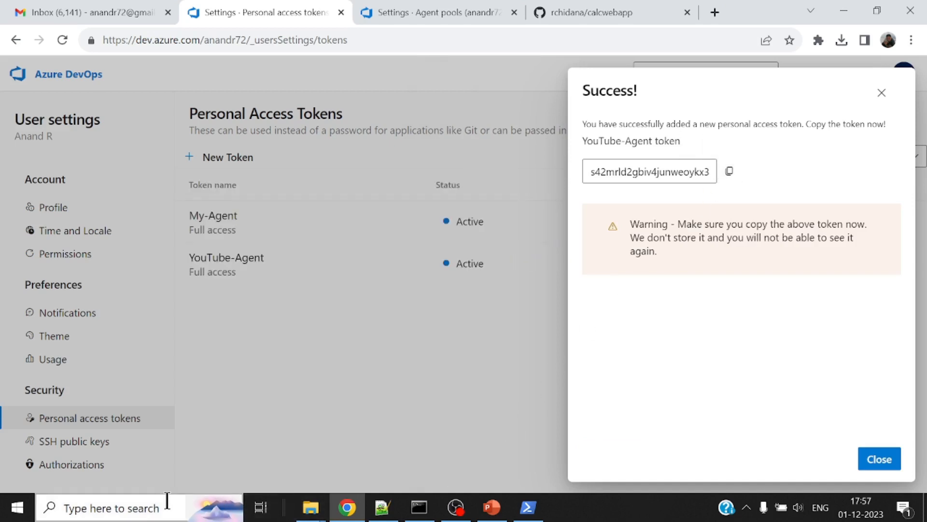
type("notepad")
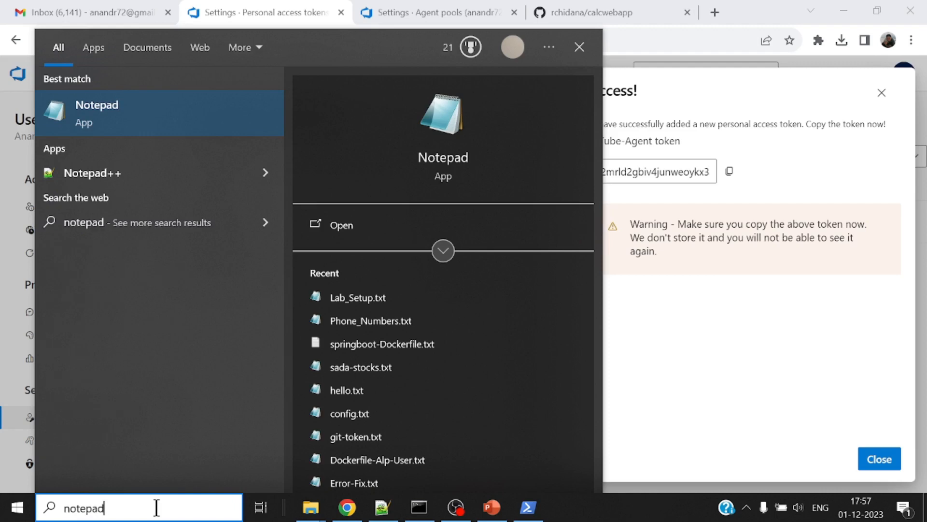
key("Return")
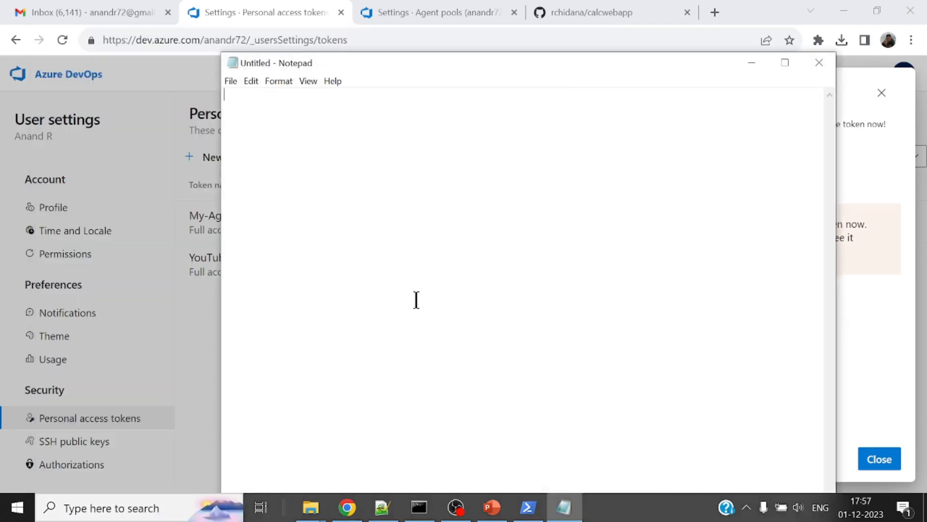
key("ctrl+v")
left_click(749, 62)
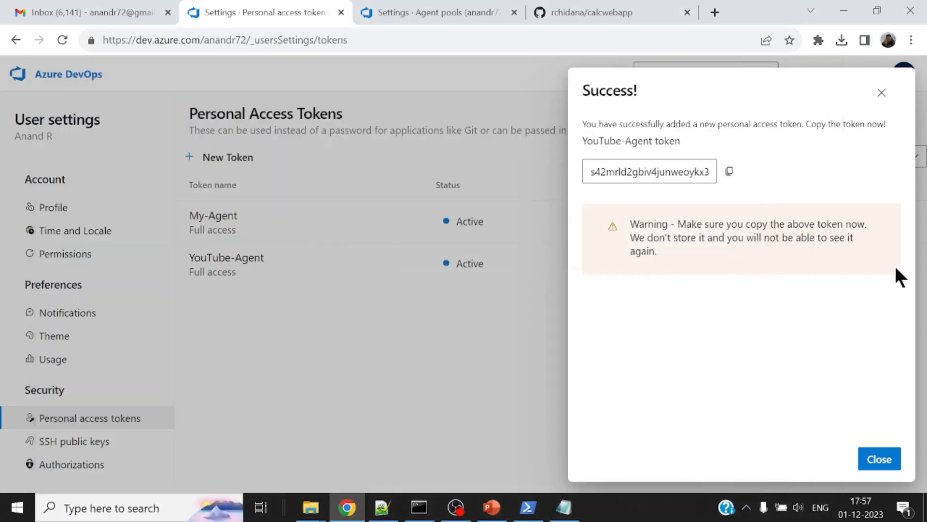
left_click(879, 459)
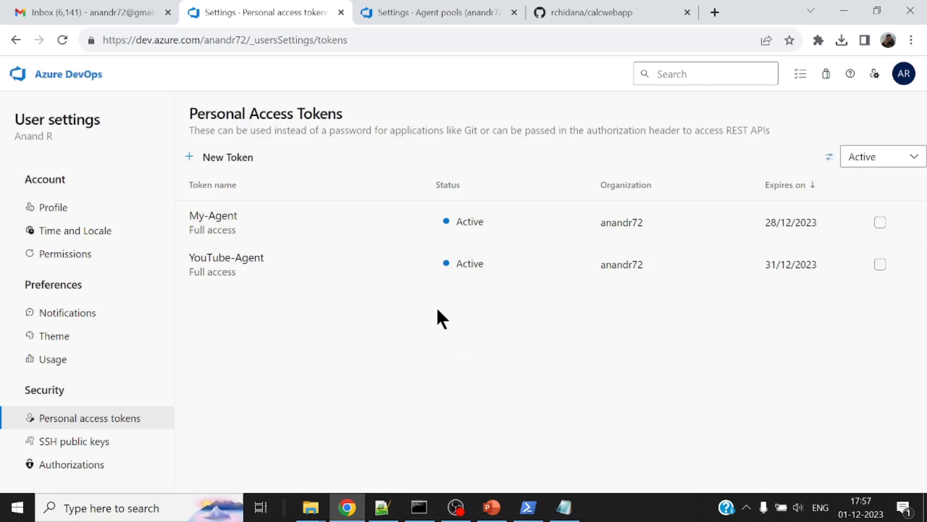
Switch to PowerShell and submit the copied token at the personal access token prompt
left_click(528, 507)
right_click(628, 255)
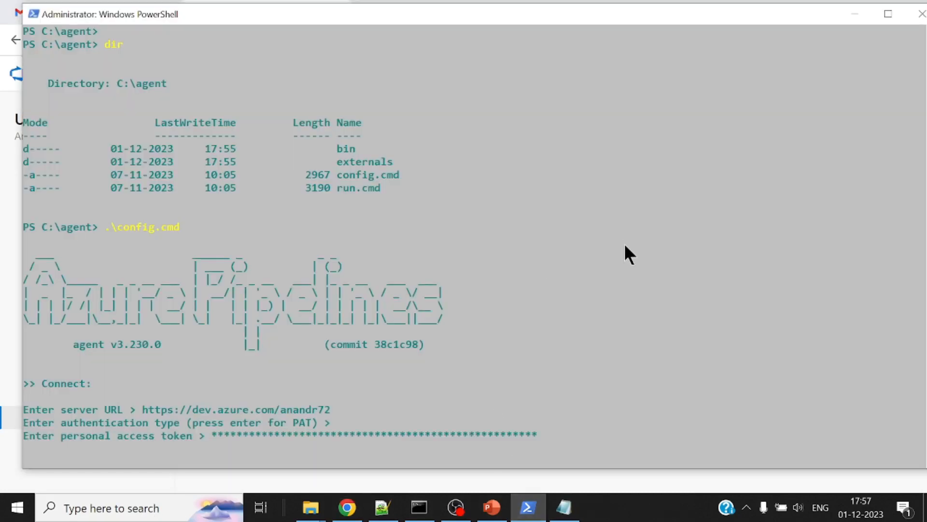
key("Return")
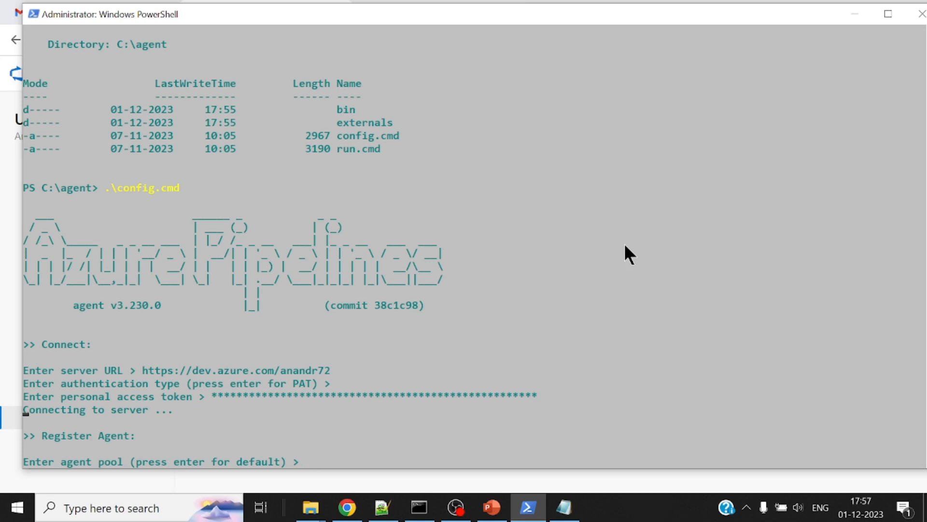
Register the agent in the default pool, named with the owner's first name plus "-Agent", and keep the default _work folder
key("Return")
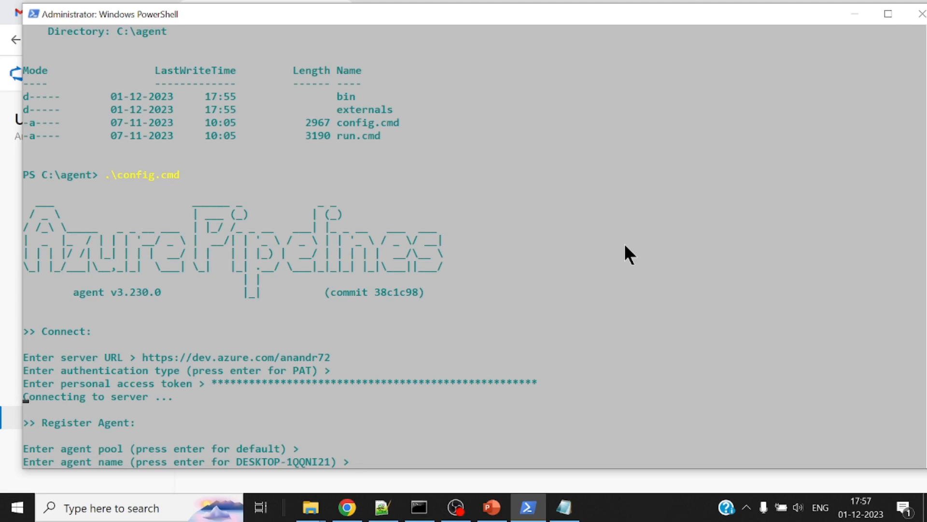
type("Anand-Agent")
key("Return")
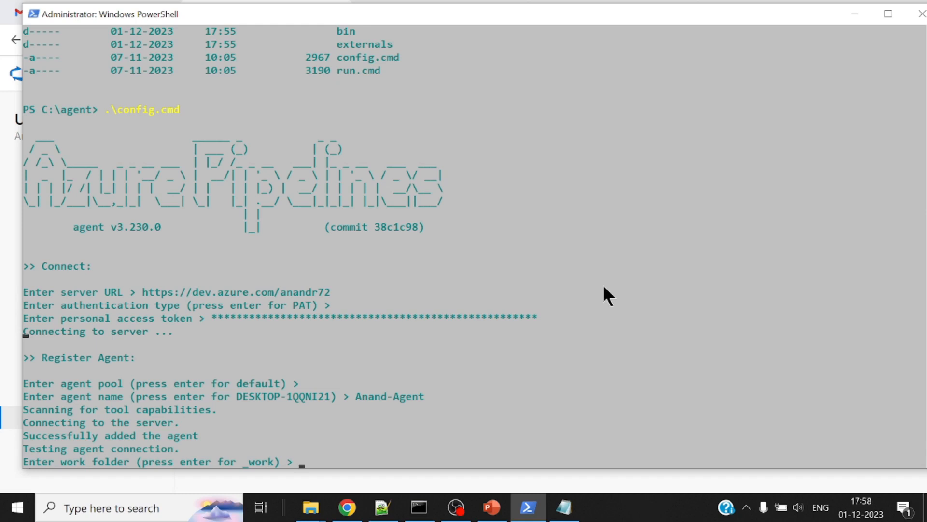
key("Return")
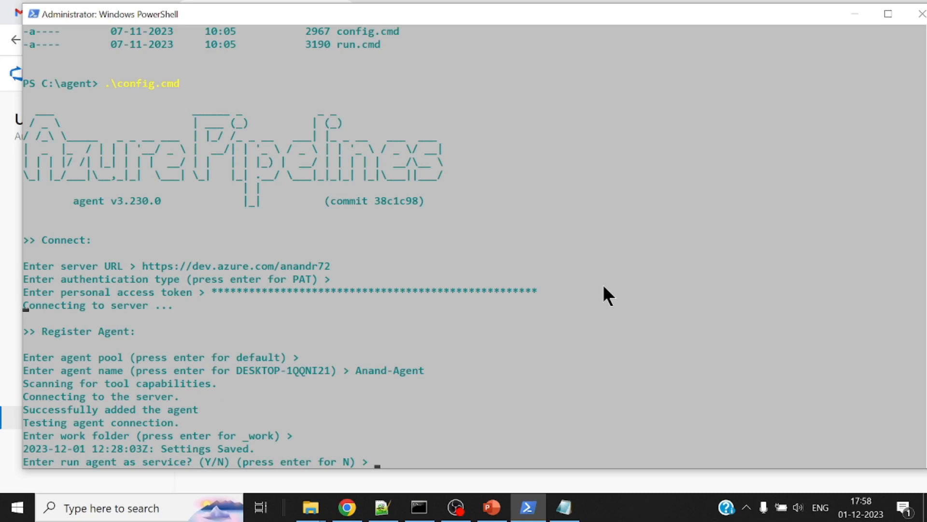
Answer Y to run the agent as a service and Y to enable SERVICE_SID_TYPE_UNRESTRICTED for it
type("Y")
key("Return")
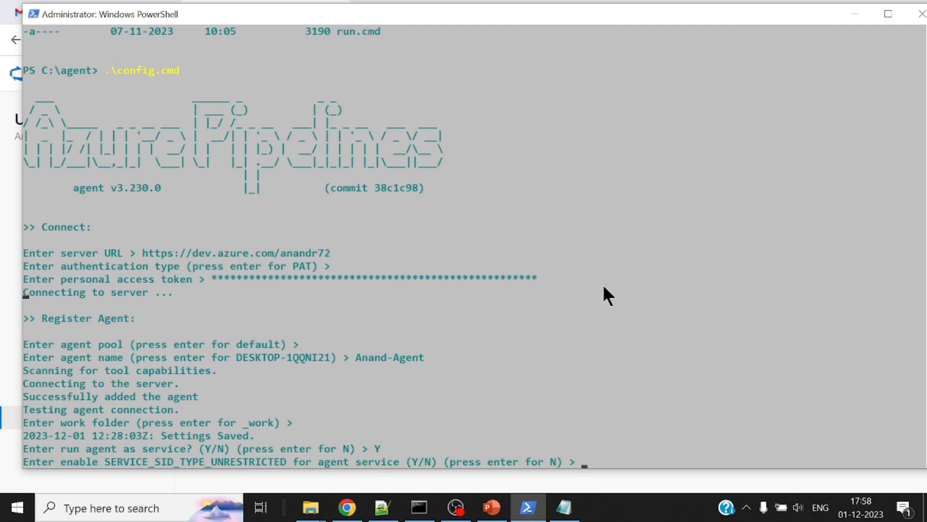
type("Y")
key("Return")
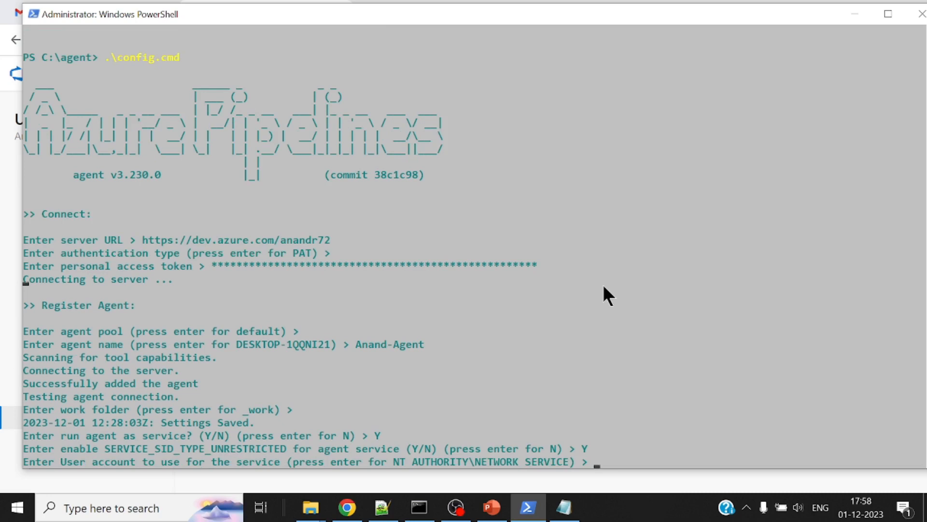
Accept the default NT AUTHORITY\NETWORK SERVICE account and answer Y to prevent the service starting immediately after configuration
key("Return")
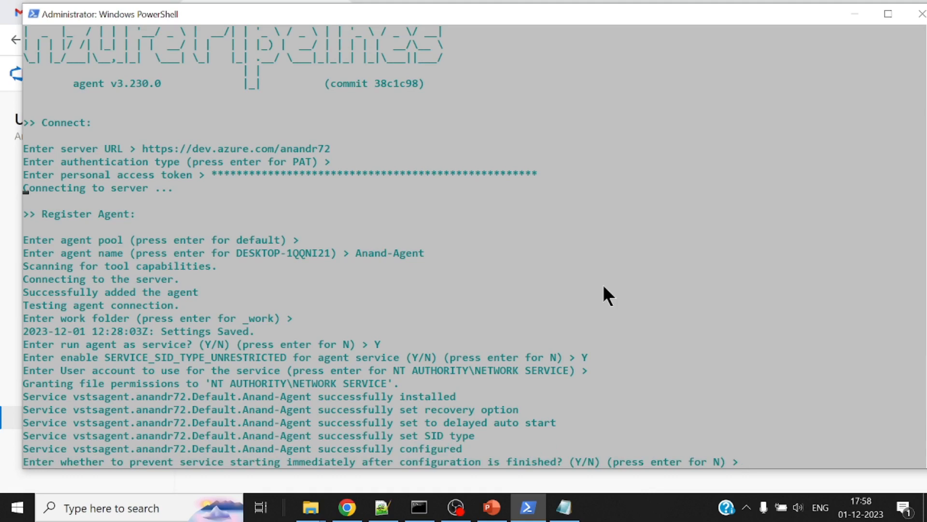
type("Y")
key("Return")
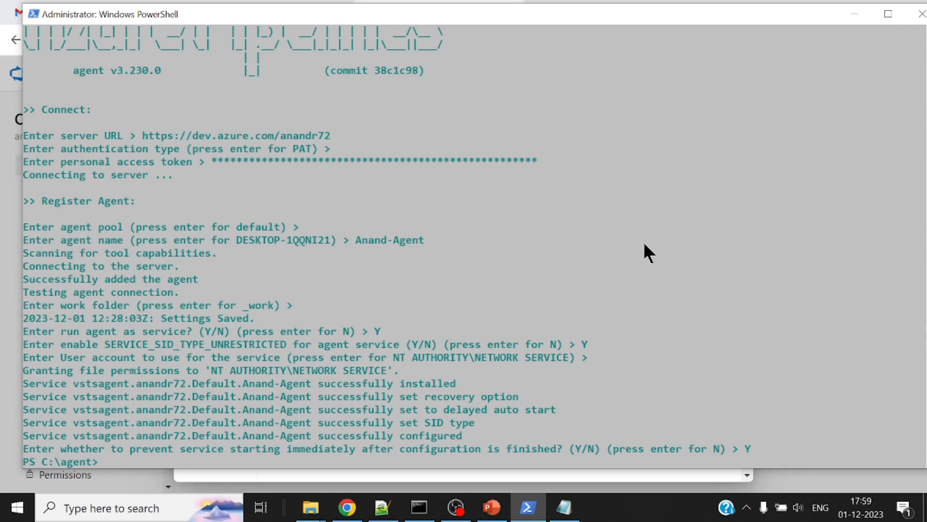
Open the Windows Services app, start the Azure Pipelines Agent service, and minimize the Services window
left_click(166, 511)
type("services")
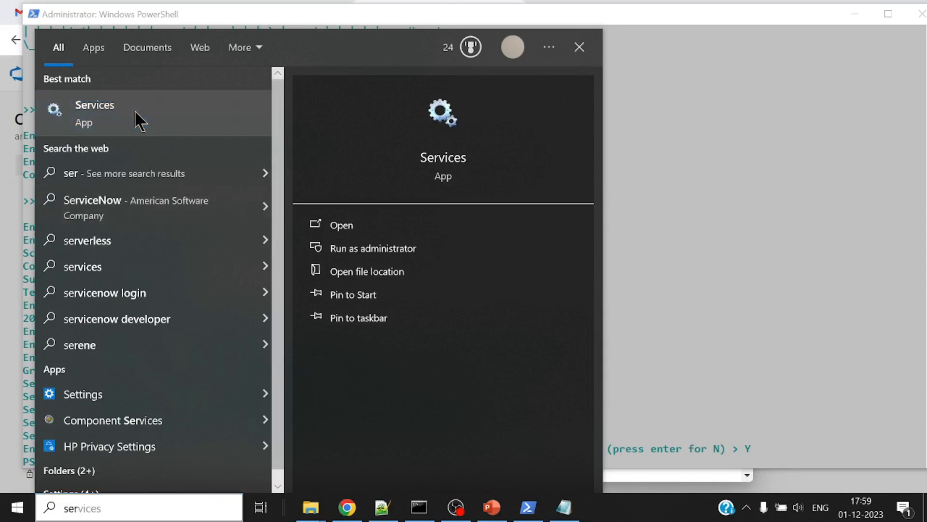
left_click(134, 110)
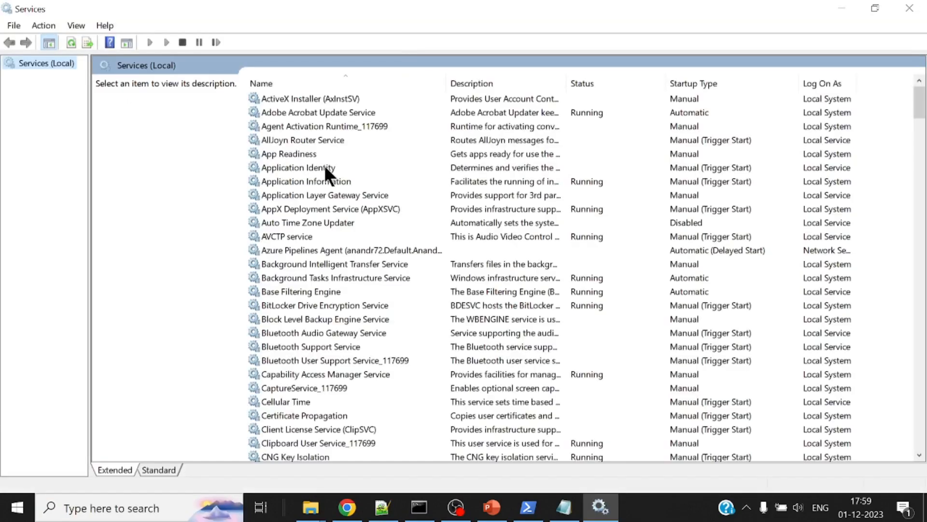
left_click(357, 247)
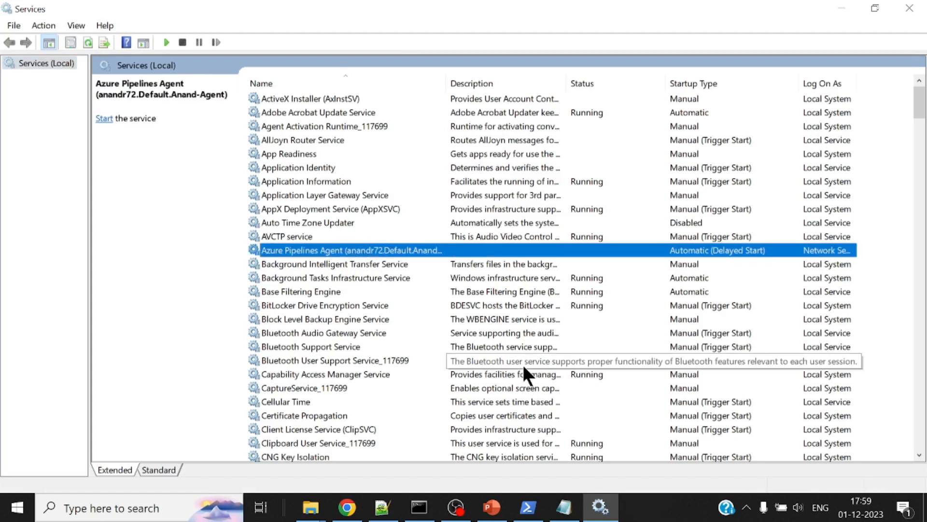
right_click(416, 247)
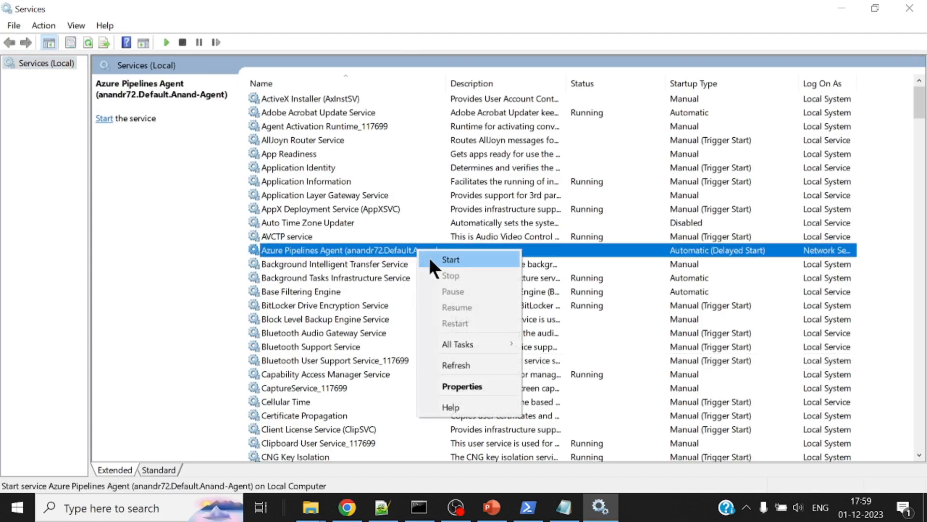
left_click(429, 258)
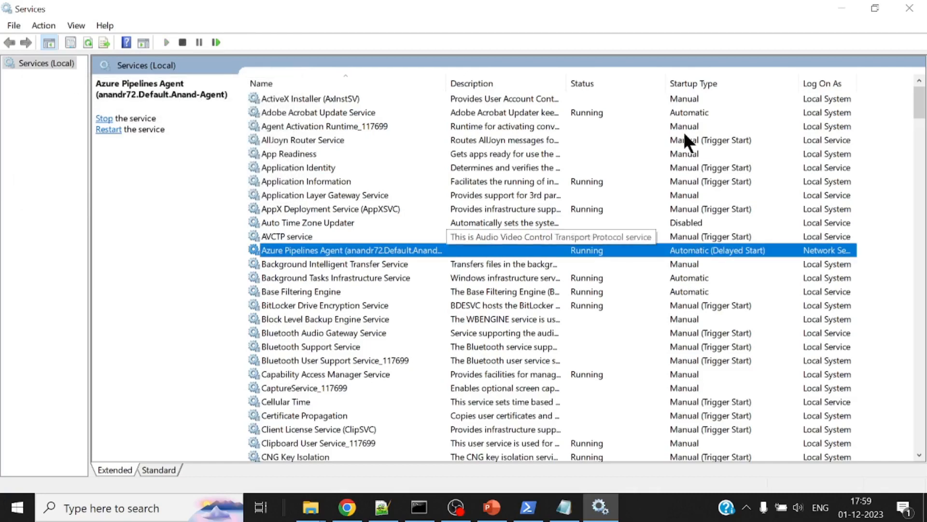
left_click(841, 6)
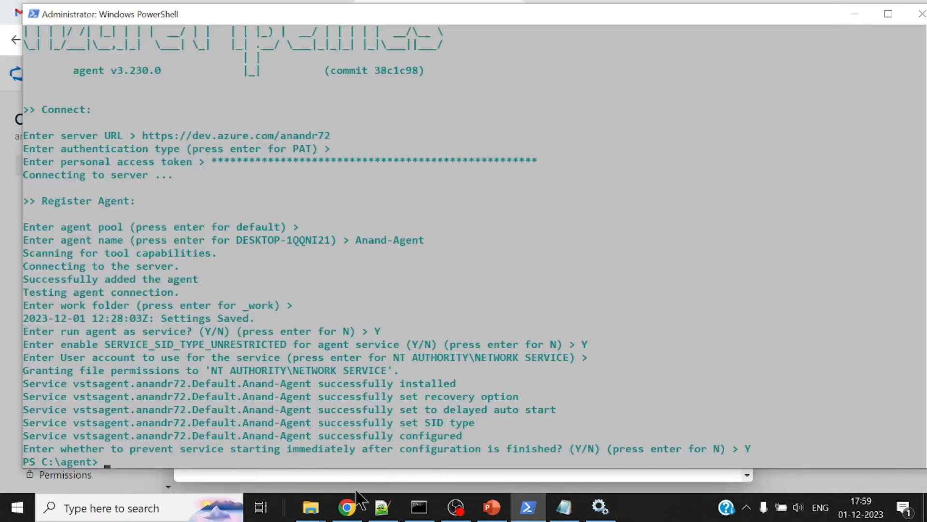
Return to Azure DevOps in the browser, close the Get the agent dialog, and refresh the Default pool's agent list
left_click(346, 507)
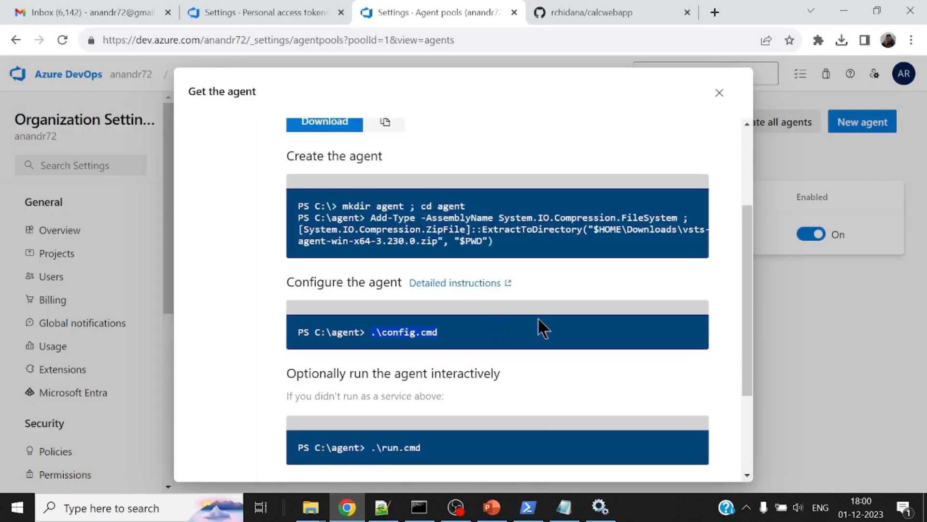
scroll(538, 320, "down", 2)
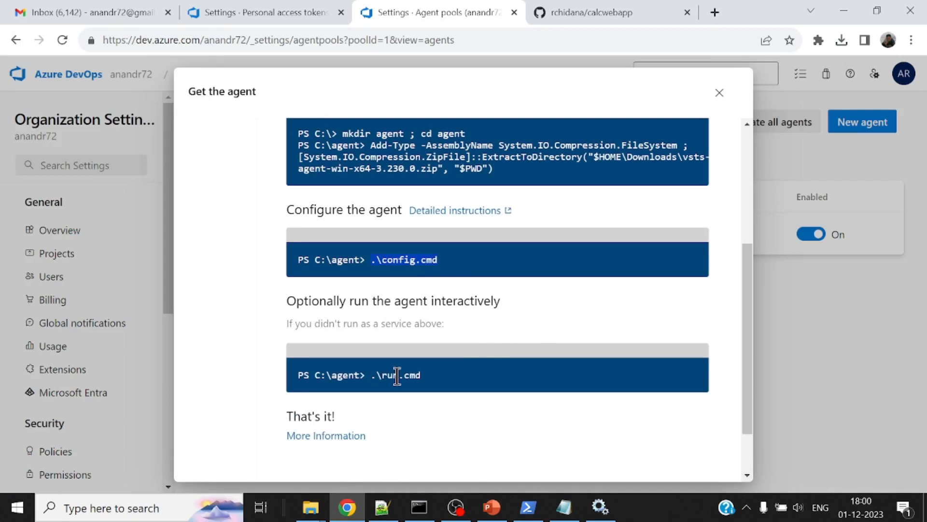
left_click(719, 93)
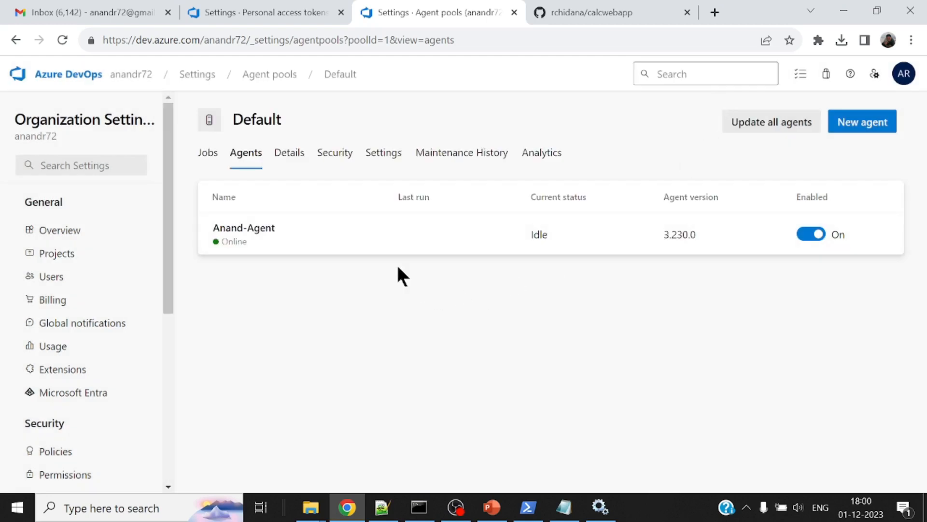
left_click(62, 41)
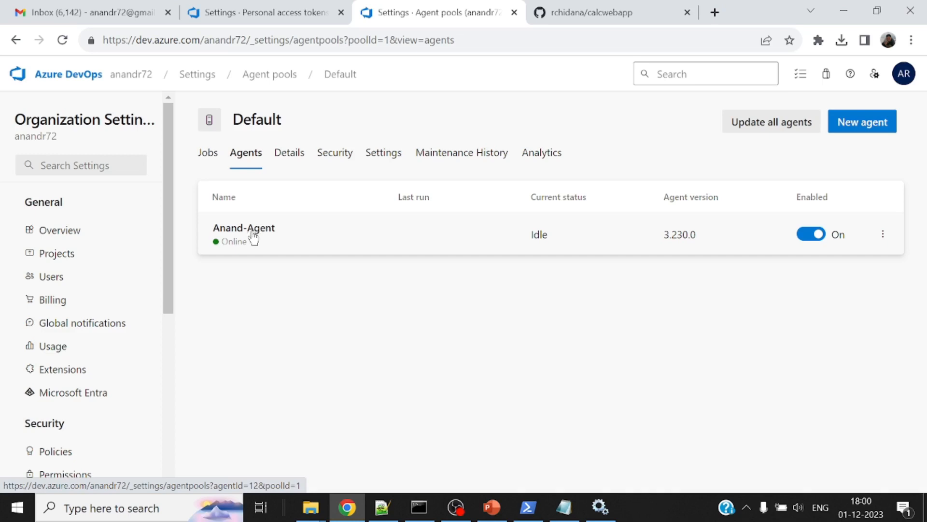
Open the newly registered agent in the Default pool and review its system capabilities
left_click(241, 242)
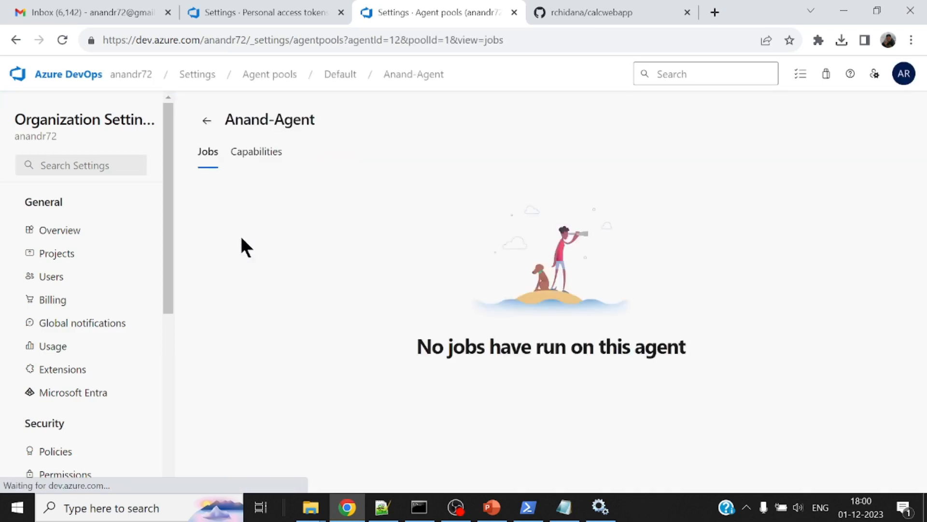
left_click(247, 155)
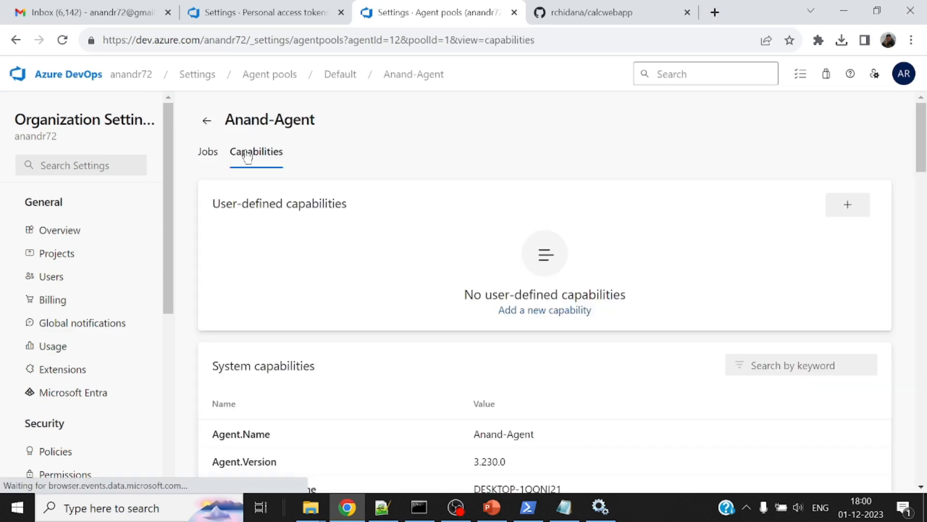
scroll(706, 294, "down", 5)
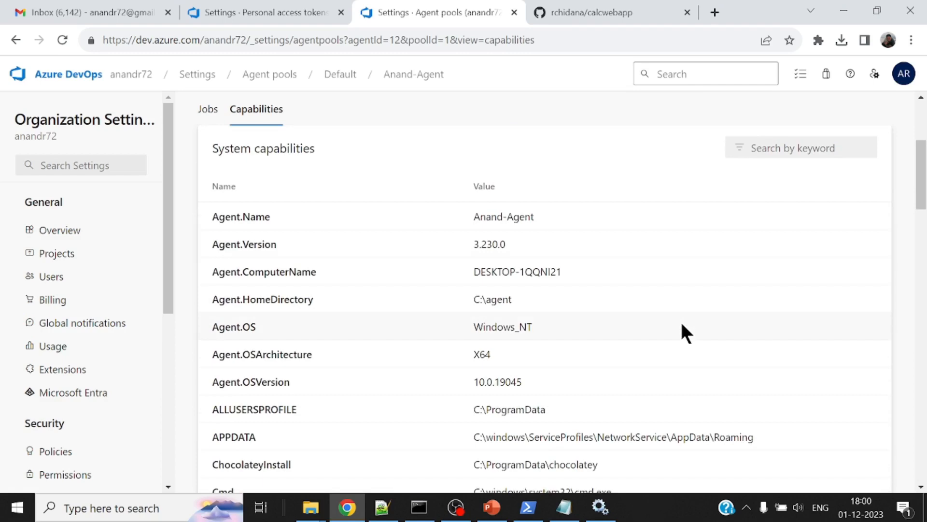
scroll(682, 324, "down", 3)
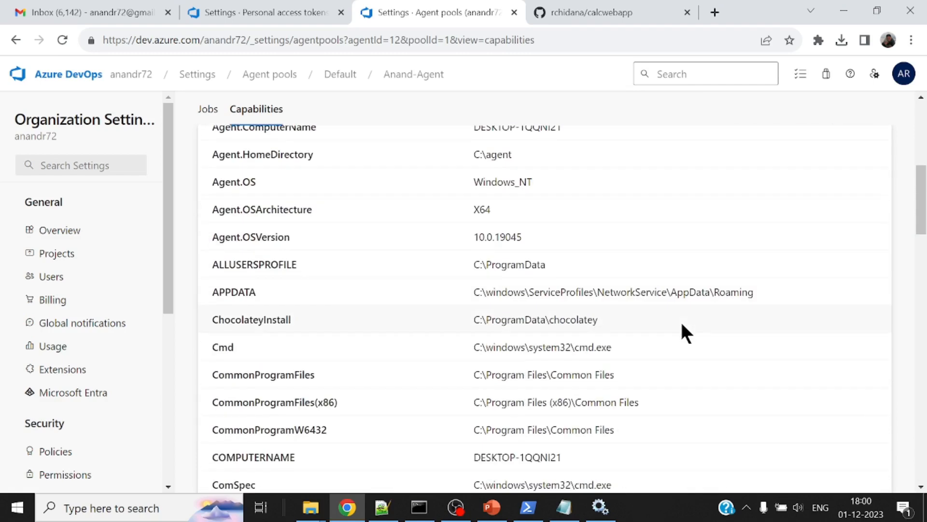
Examine the agent's system capabilities, including the .NET Framework, Java, Maven, MSBuild, Node.js and npm entries
scroll(682, 325, "down", 2)
scroll(682, 324, "down", 3)
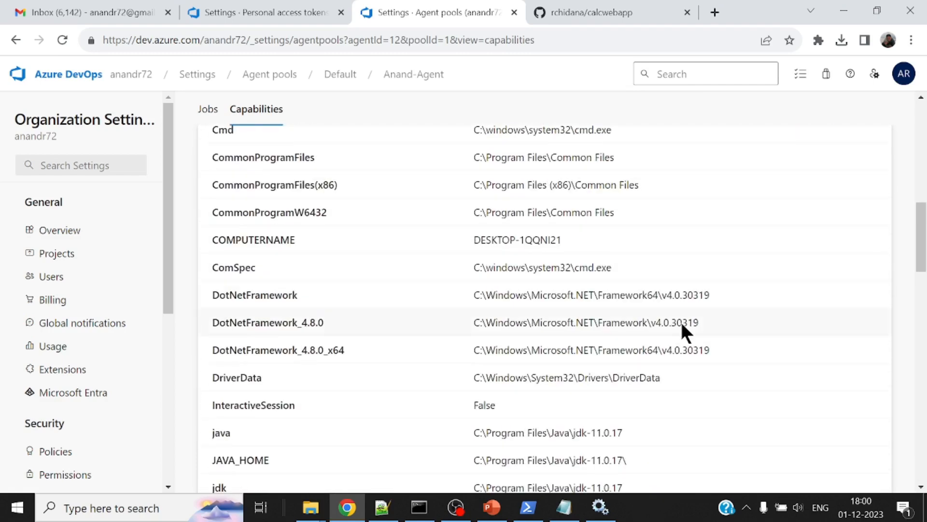
scroll(692, 288, "down", 2)
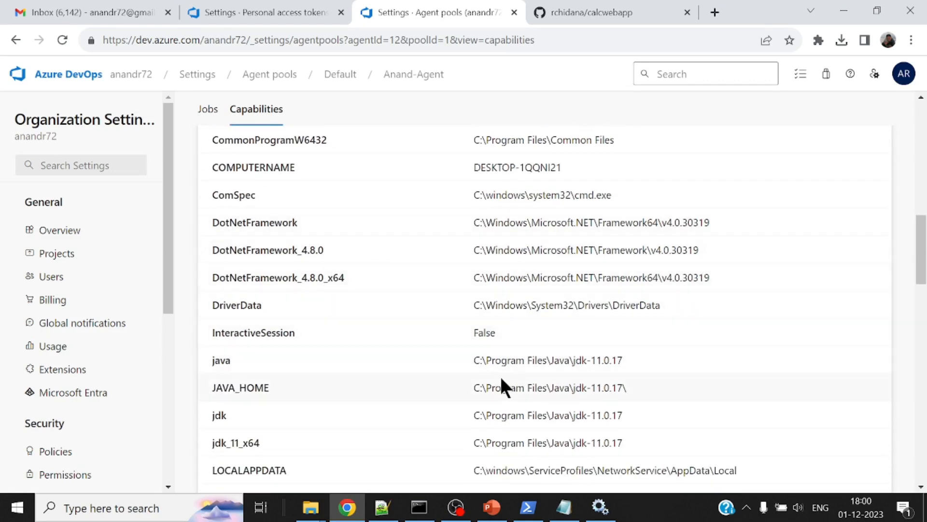
scroll(502, 377, "down", 2)
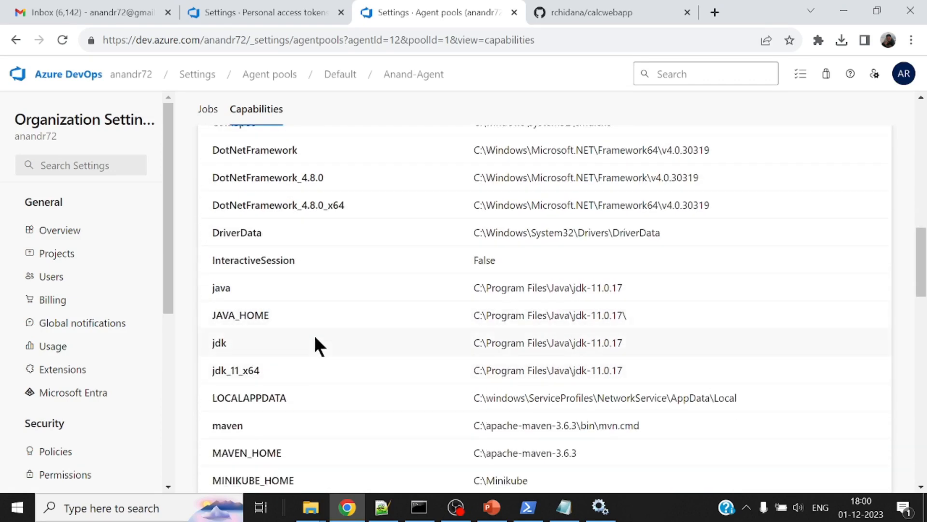
scroll(314, 346, "down", 3)
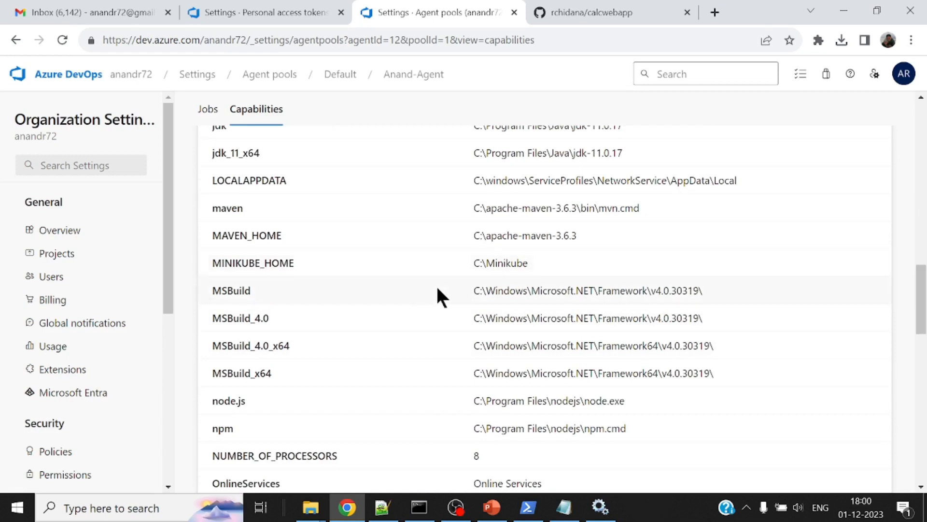
scroll(436, 290, "down", 3)
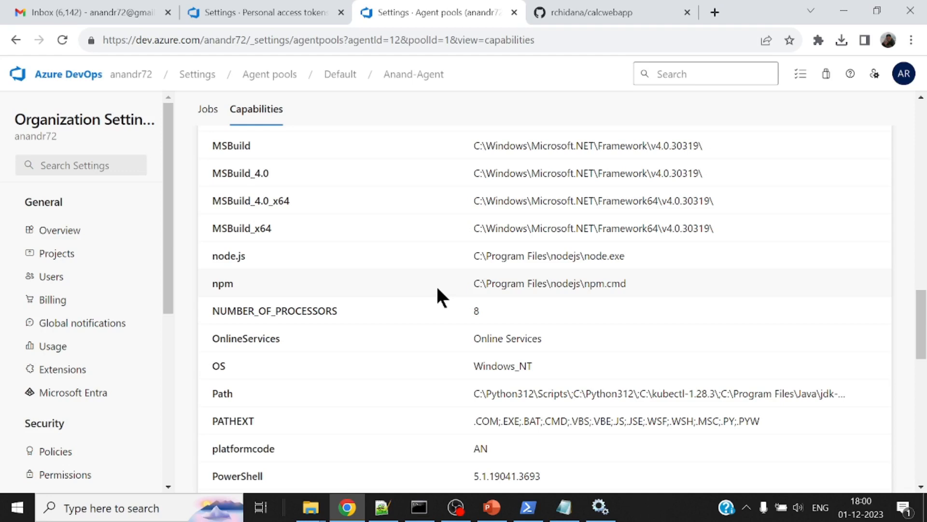
scroll(437, 289, "down", 3)
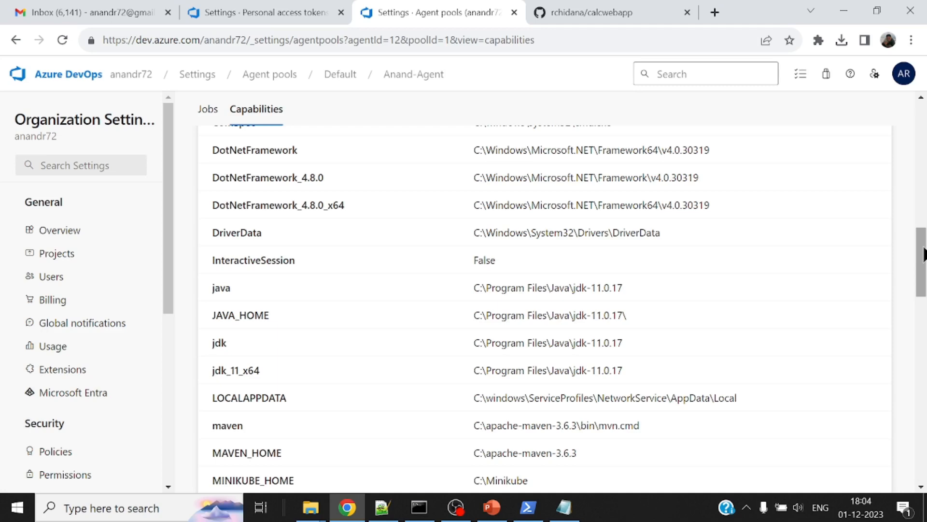
scroll(924, 255, "up", 10)
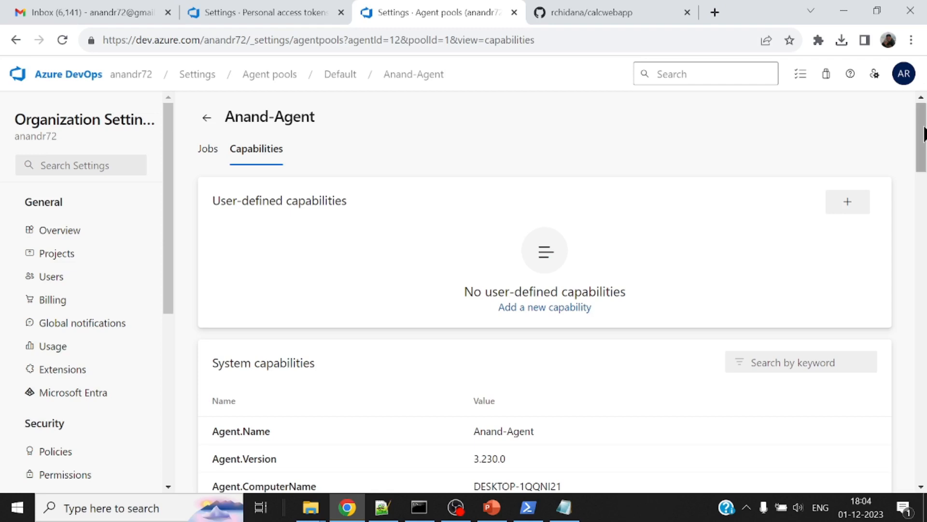
Start adding a user-defined capability to the agent and name it curl
left_click(551, 310)
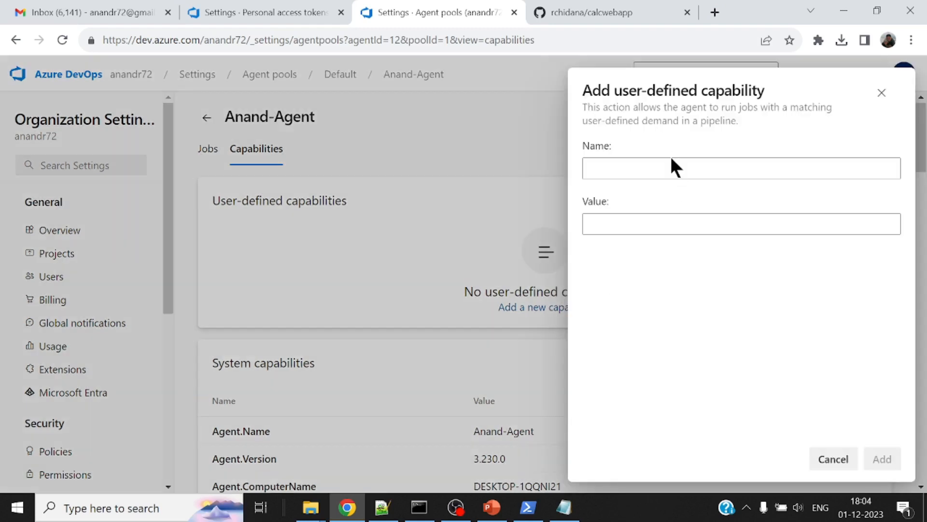
left_click(665, 168)
type("c")
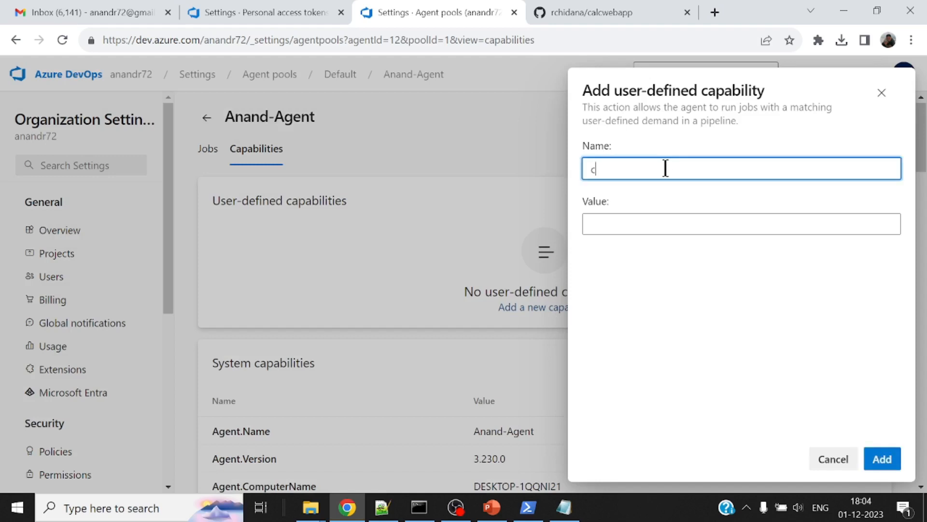
type("url")
left_click(620, 223)
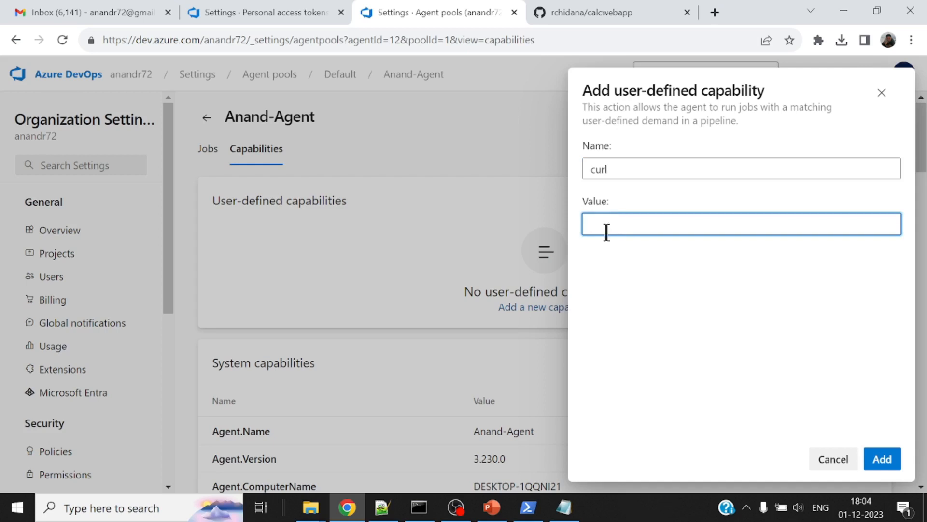
Switch to File Explorer and open the folder C:\Program Files\Git\mingw64\bin
left_click(311, 510)
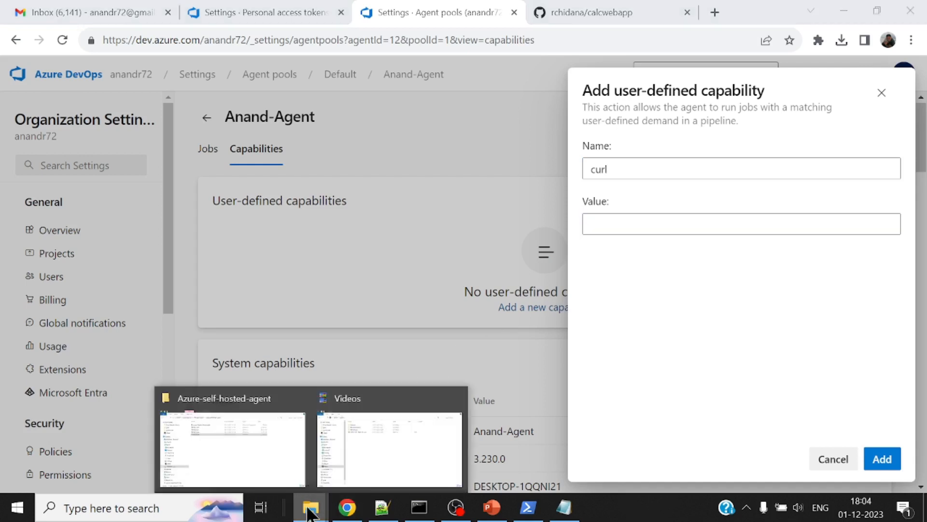
left_click(370, 452)
left_click(90, 379)
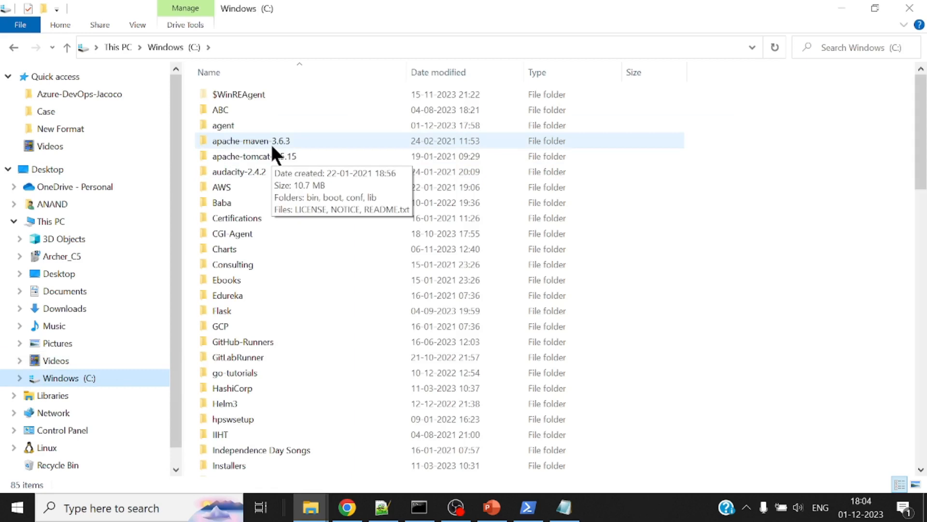
left_click(274, 148)
key("p")
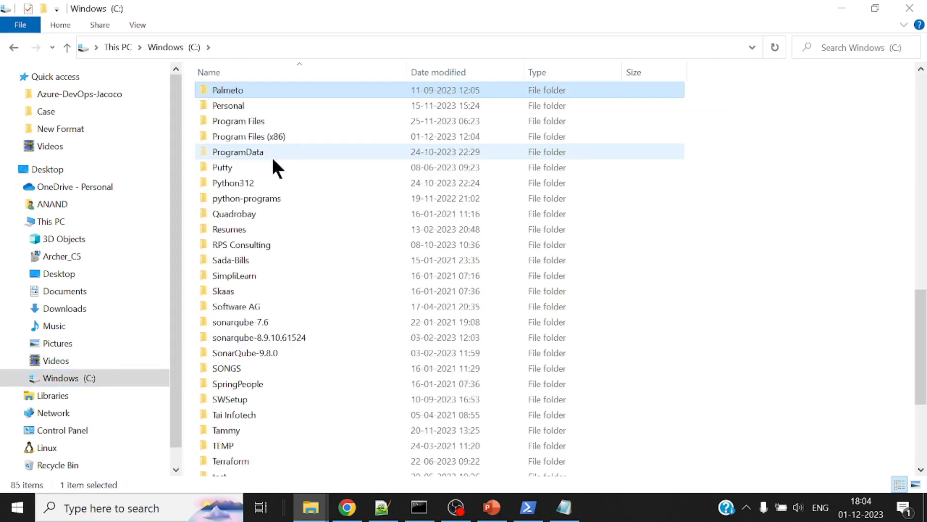
double_click(259, 119)
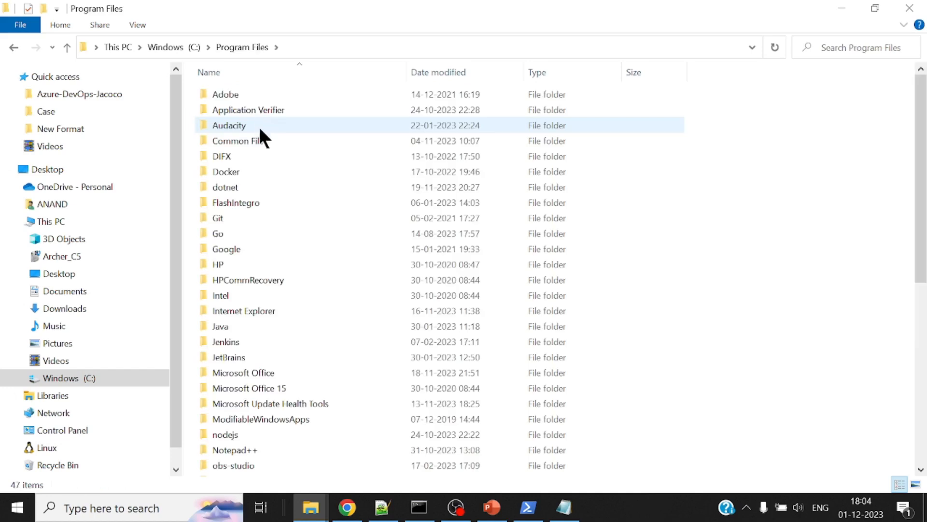
double_click(242, 216)
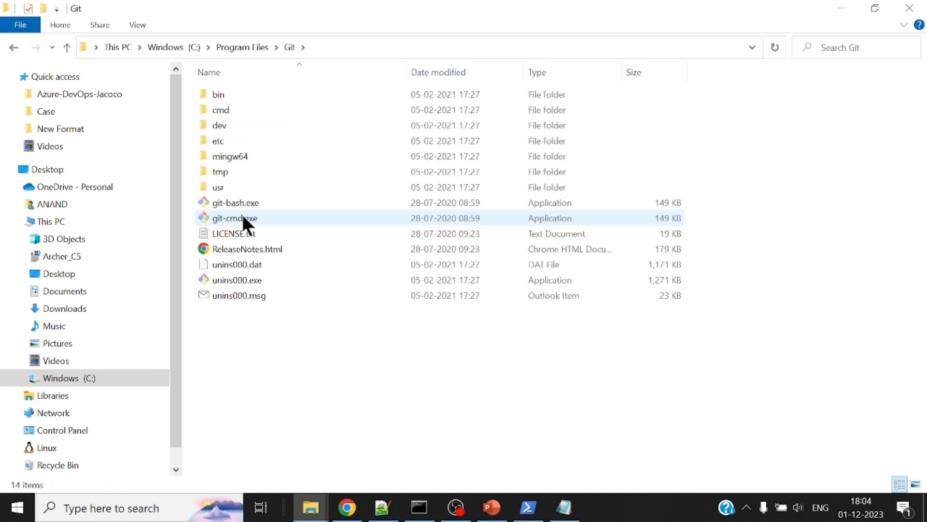
double_click(236, 153)
double_click(235, 99)
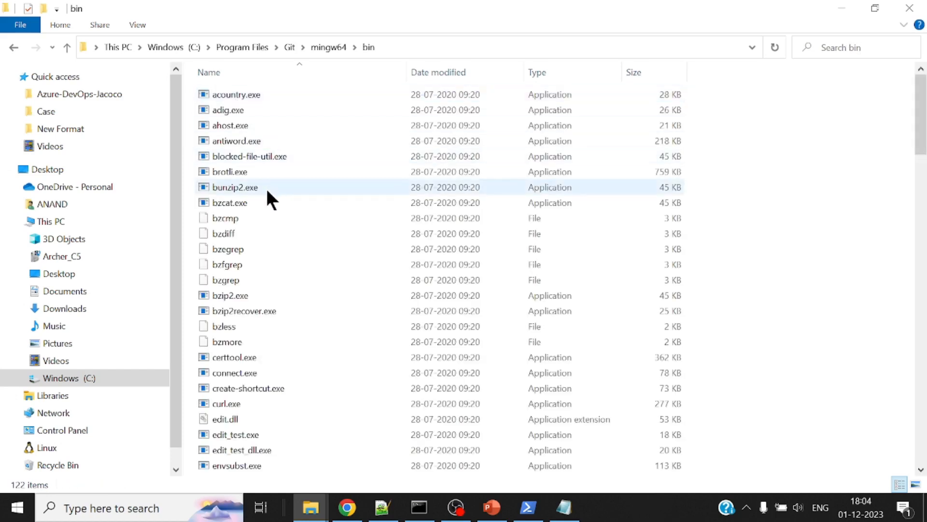
Copy the path of the folder containing curl.exe and add the curl capability with C:\Program Files\Git\mingw64\bin as its value
left_click(249, 404)
left_click(425, 43)
key("ctrl+c")
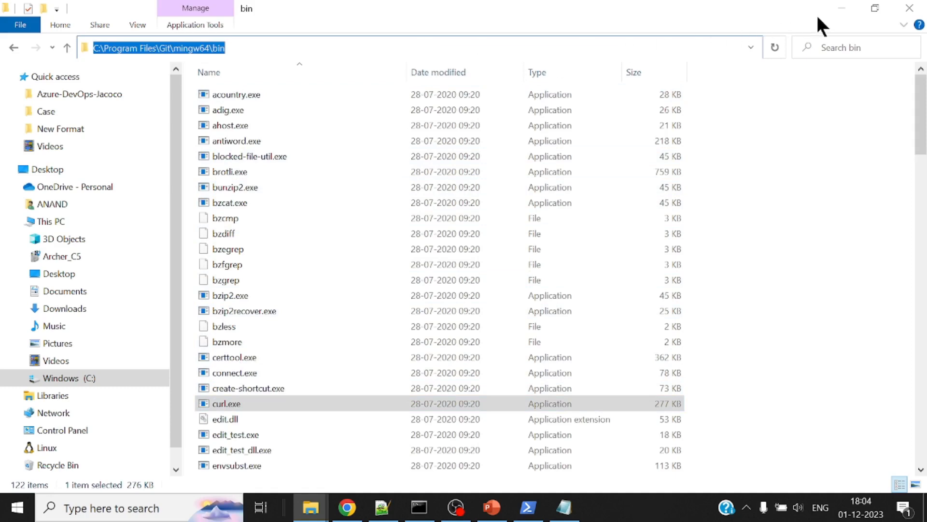
left_click(841, 8)
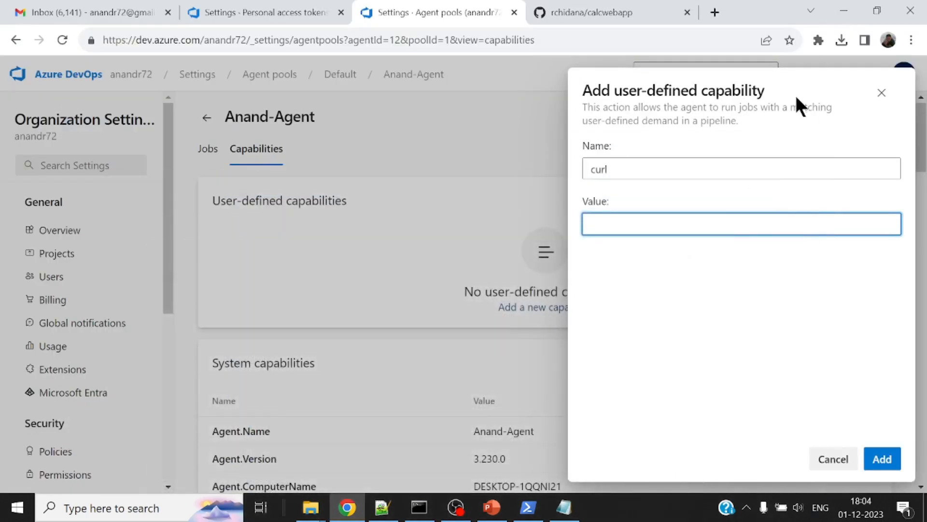
key("ctrl+v")
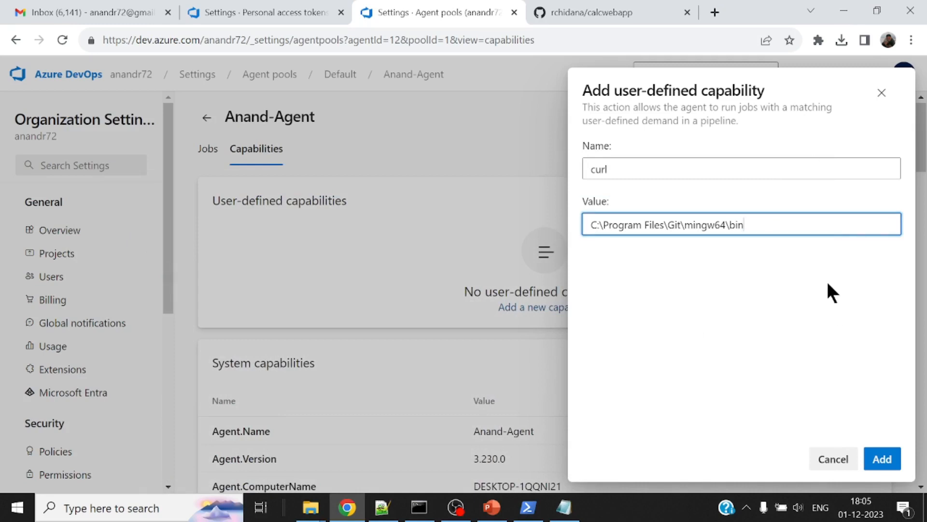
left_click(890, 460)
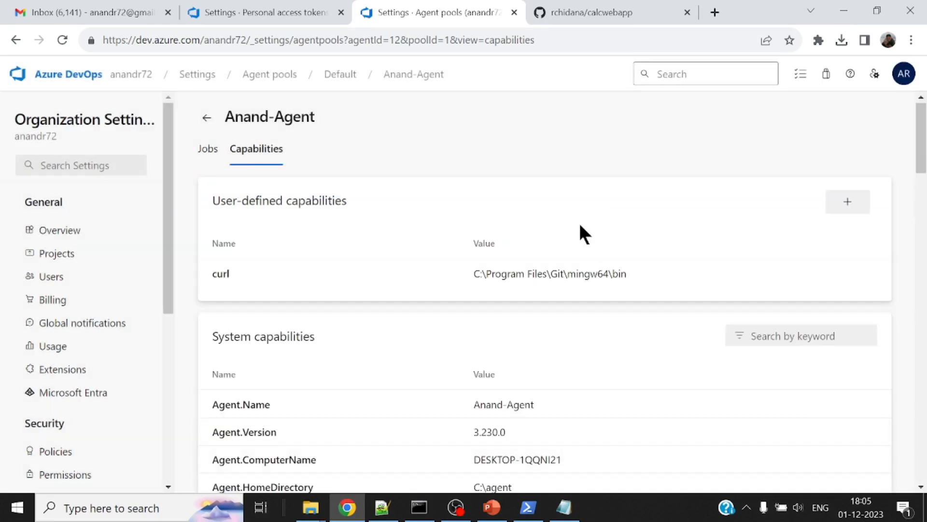
Return to the organization's project list and open the pipelines of the Test-DevOps project
scroll(581, 226, "down", 6)
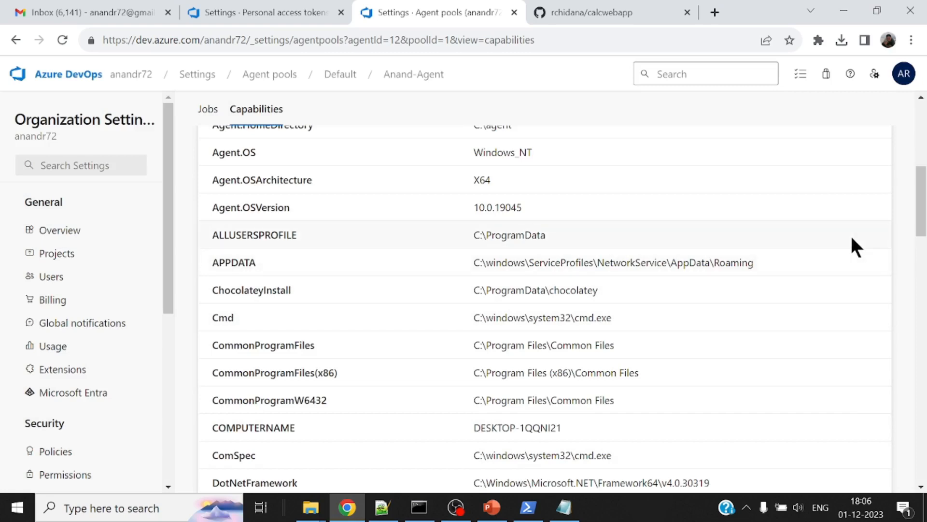
scroll(850, 244, "up", 6)
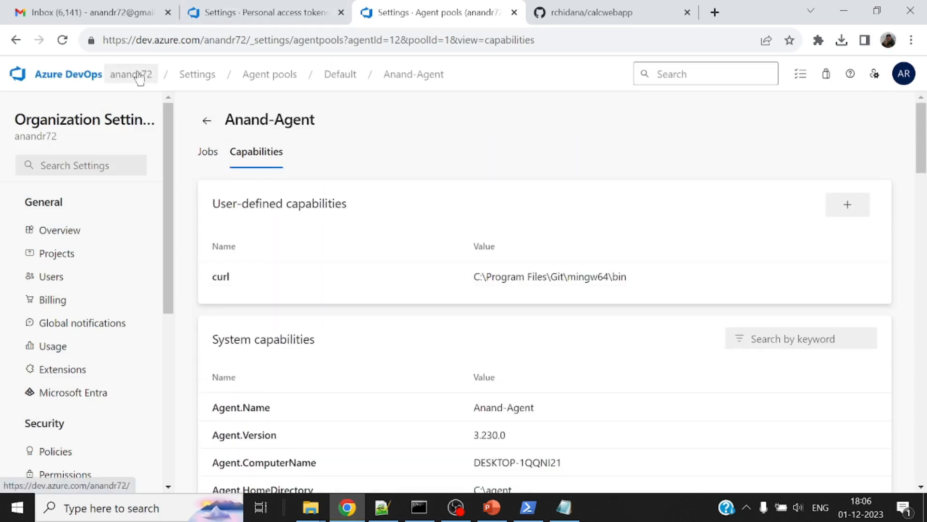
left_click(78, 77)
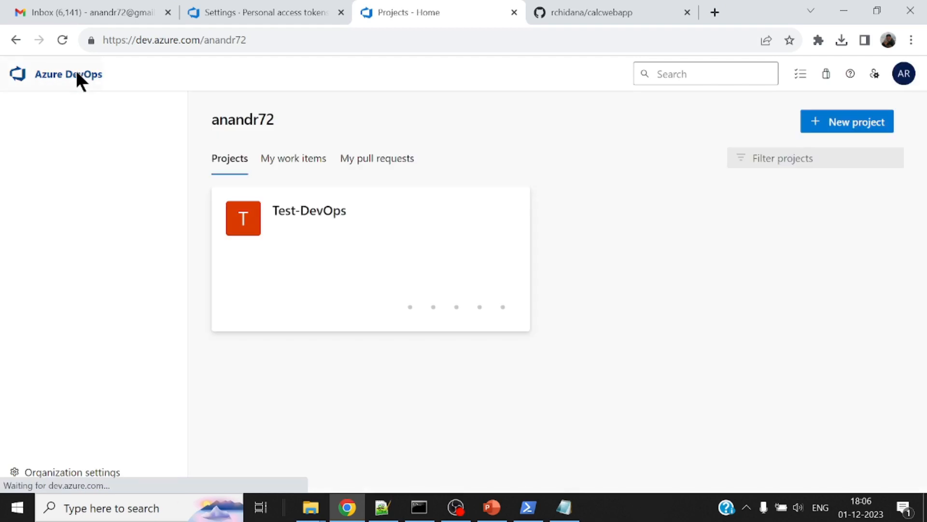
left_click(348, 237)
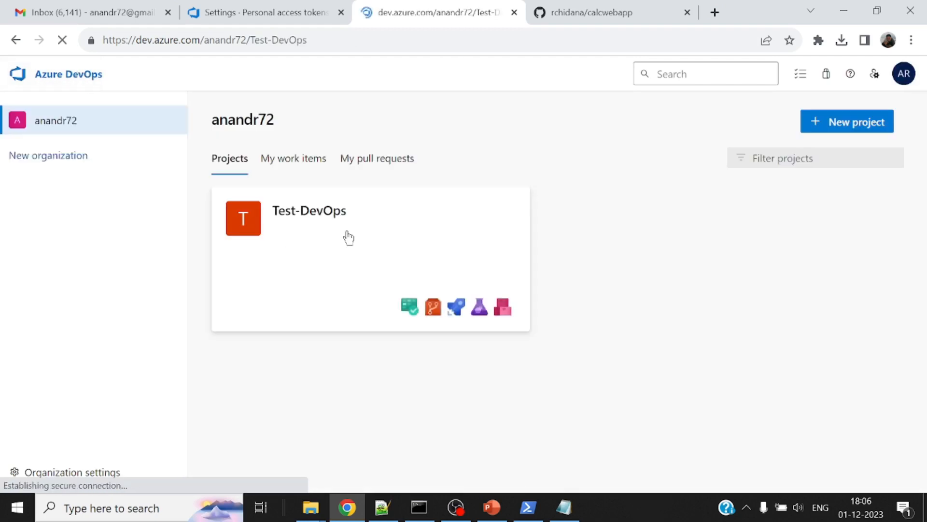
mouse_move(68, 312)
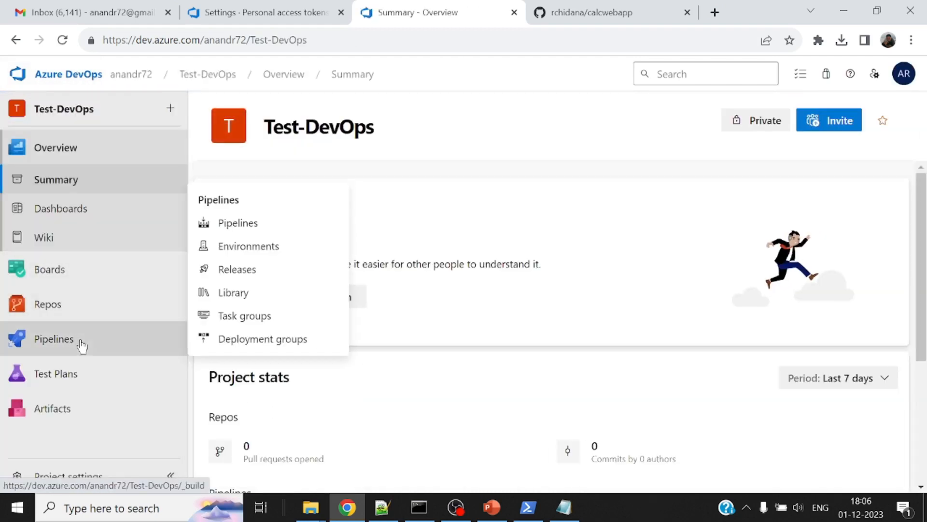
mouse_move(117, 343)
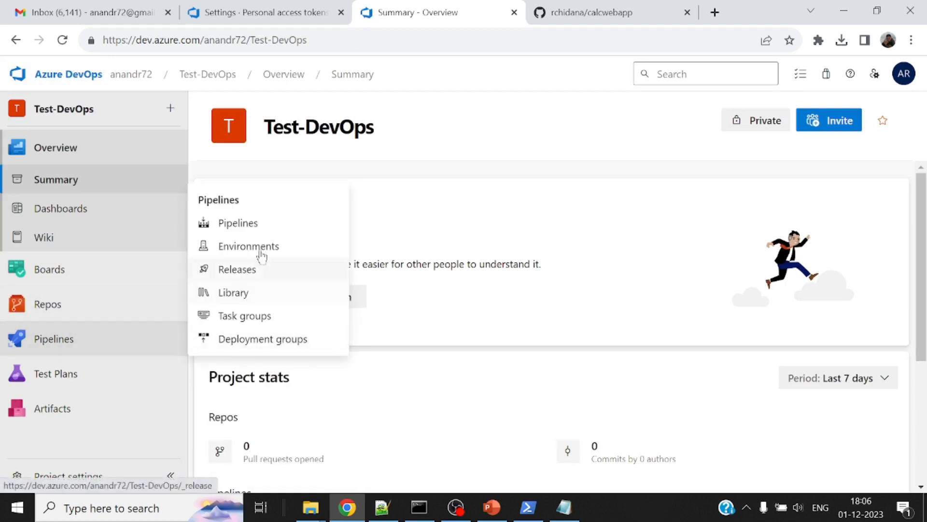
left_click(249, 225)
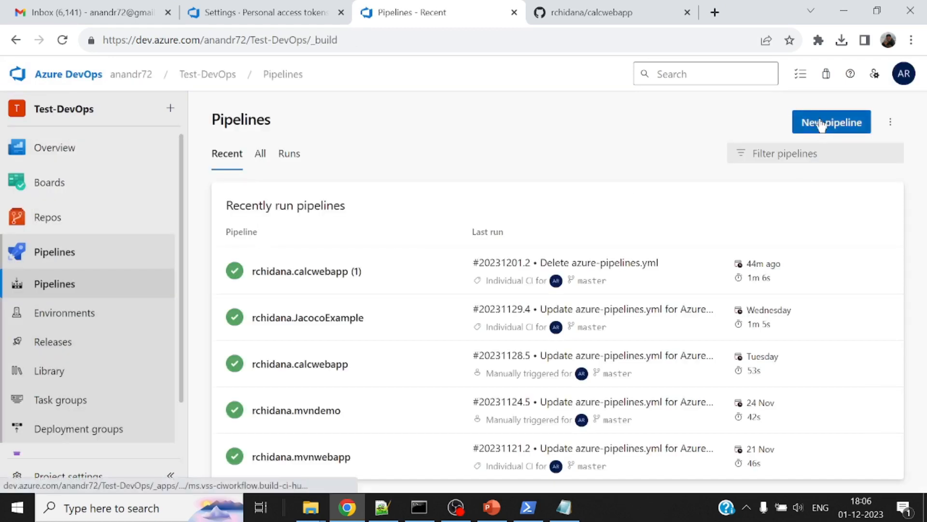
Look over the files of the calcwebapp repository on GitHub
left_click(622, 13)
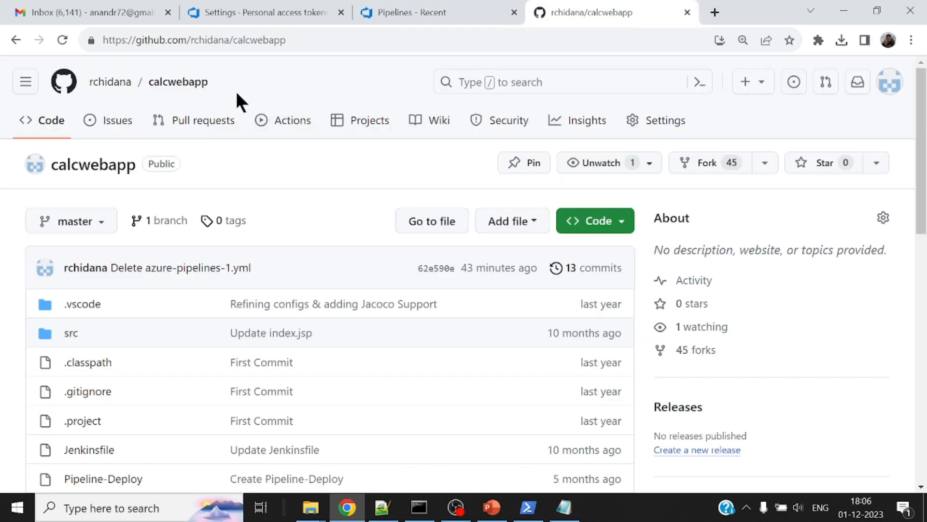
scroll(327, 238, "down", 1)
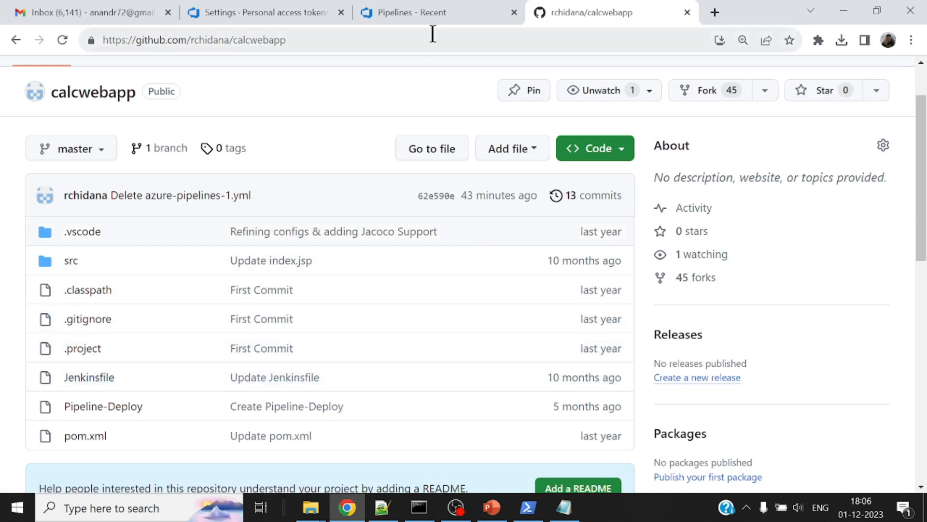
scroll(373, 270, "up", 2)
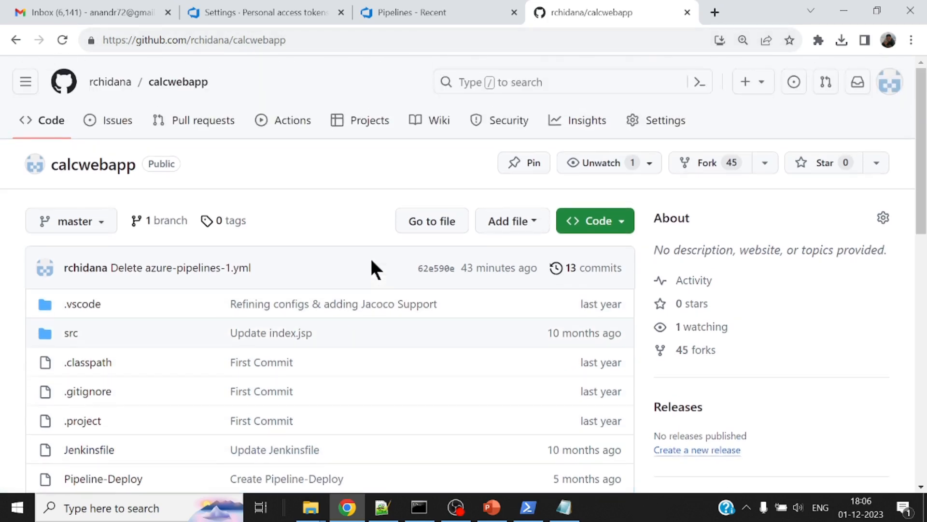
Return to the Test-DevOps pipelines and start a new pipeline with GitHub as the code source
left_click(424, 7)
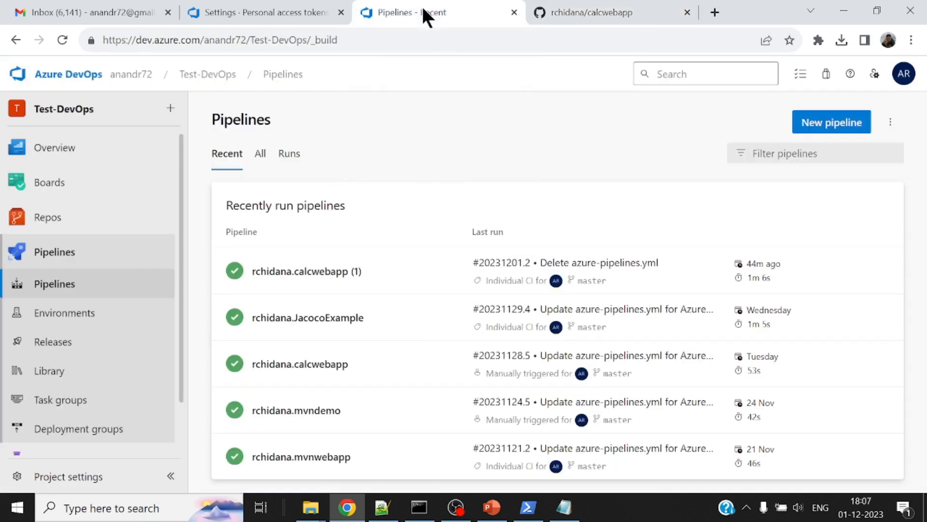
left_click(838, 122)
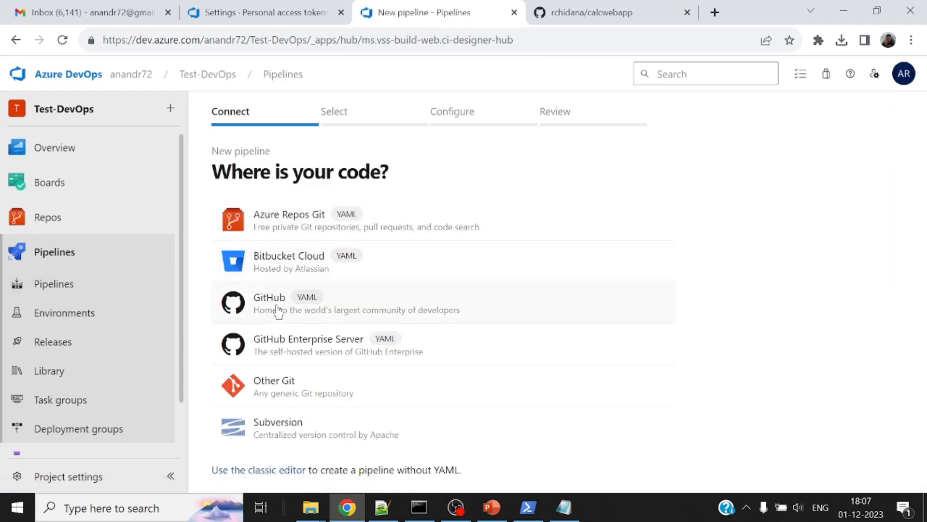
left_click(277, 308)
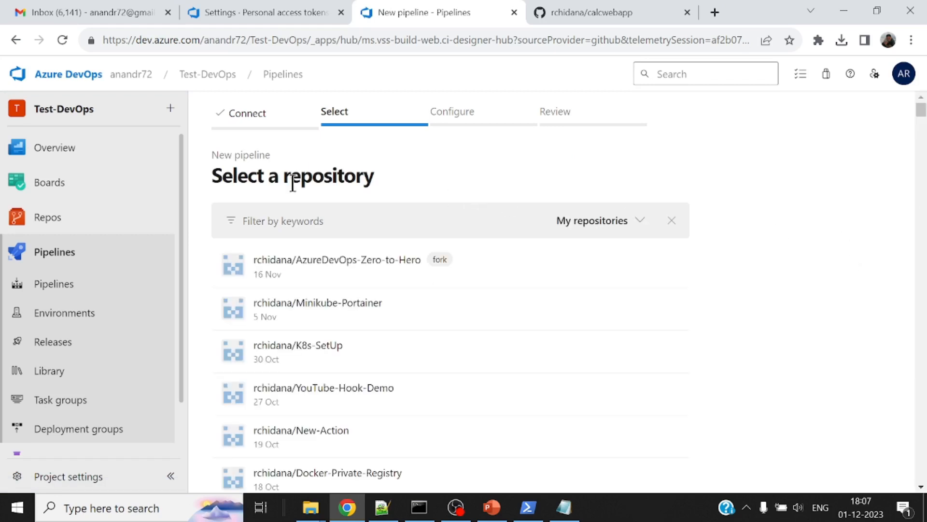
Filter the repositories by calc, select the account's own calcwebapp repository and configure the pipeline as a Maven build
left_click(332, 217)
type("cac")
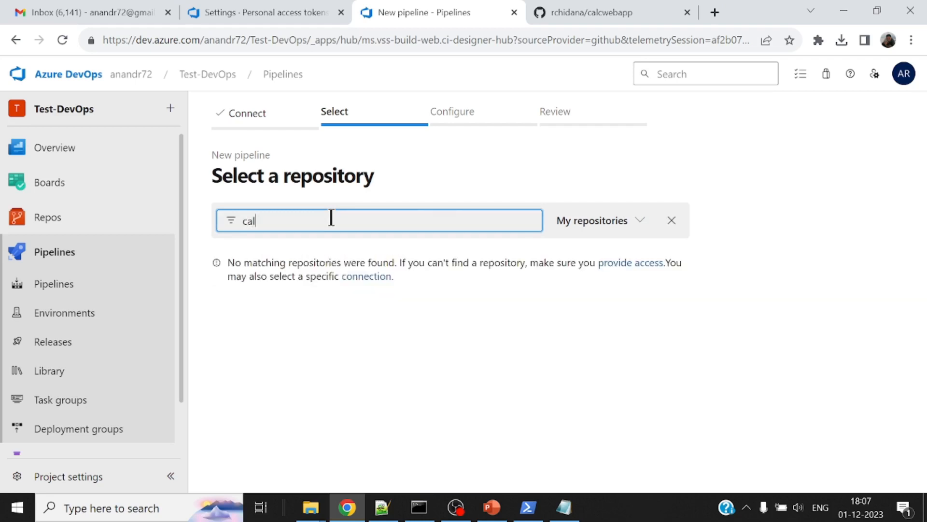
type("c")
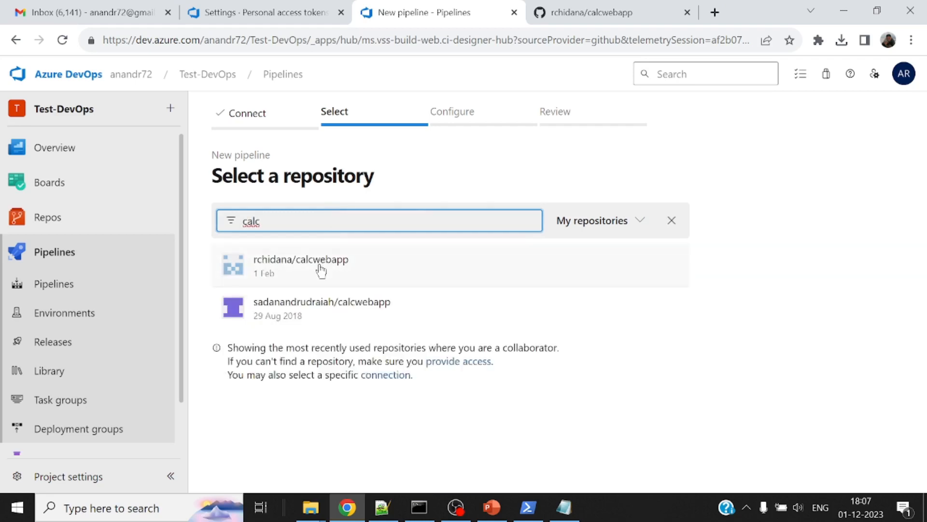
left_click(320, 265)
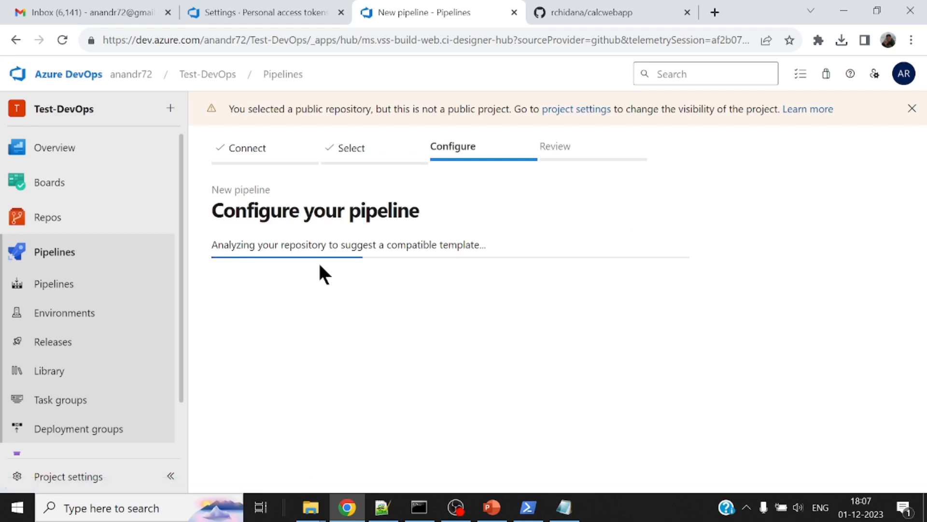
left_click(325, 261)
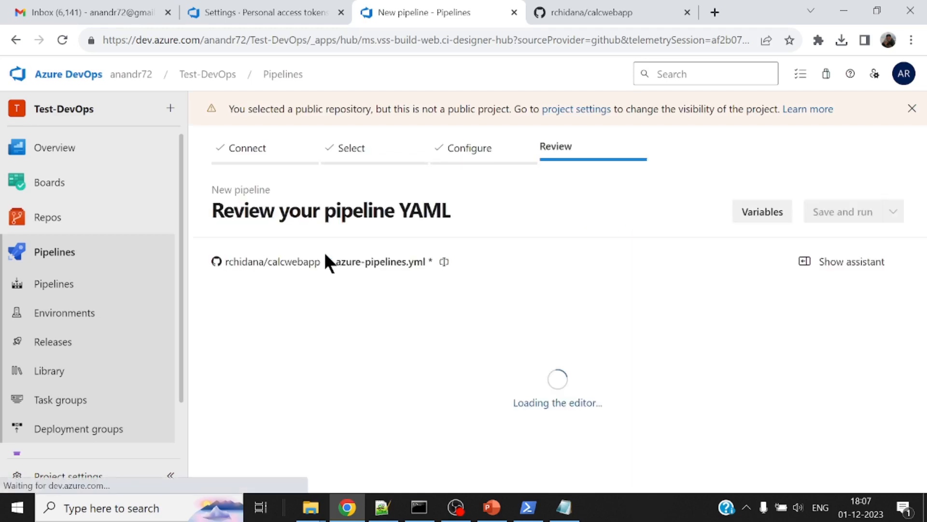
Set jdkVersionOption of the Maven@3 task to '1.11' in azure-pipelines.yml
left_click_drag(926, 339, 926, 404)
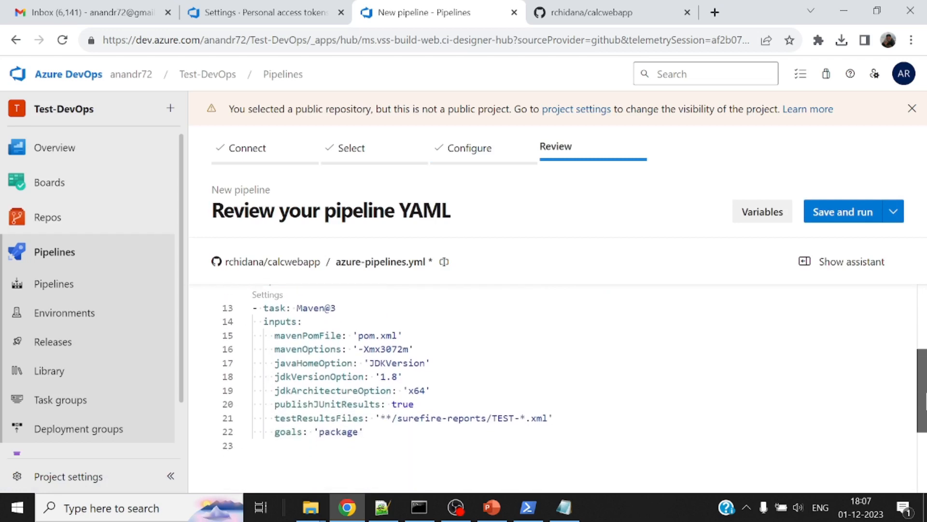
left_click(393, 376)
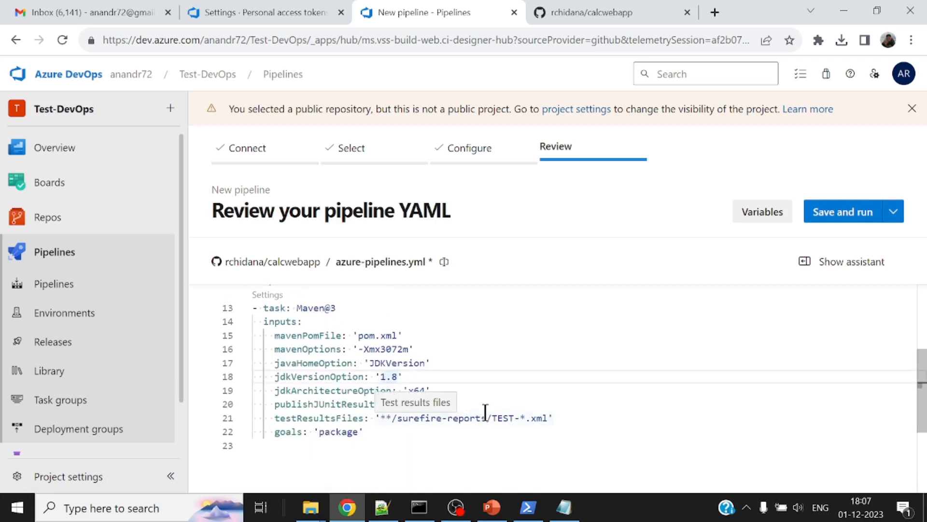
key("BackSpace")
type("11")
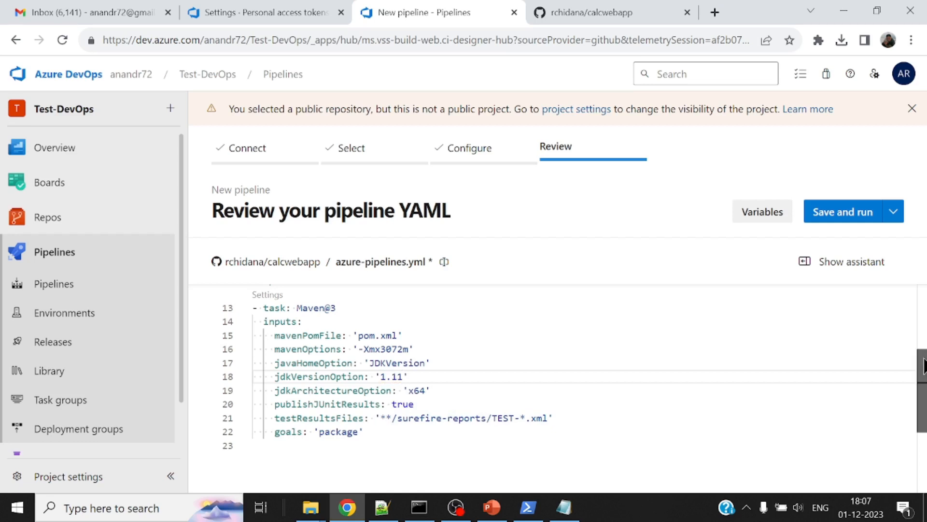
Replace the vmImage: ubuntu-latest pool setting with pool: default in the pipeline YAML
left_click_drag(924, 366, 924, 322)
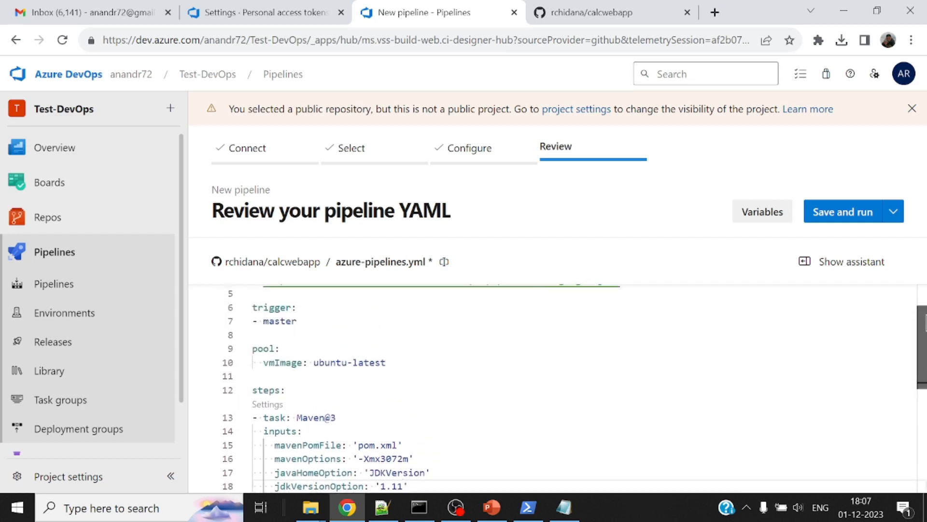
left_click_drag(401, 358, 253, 363)
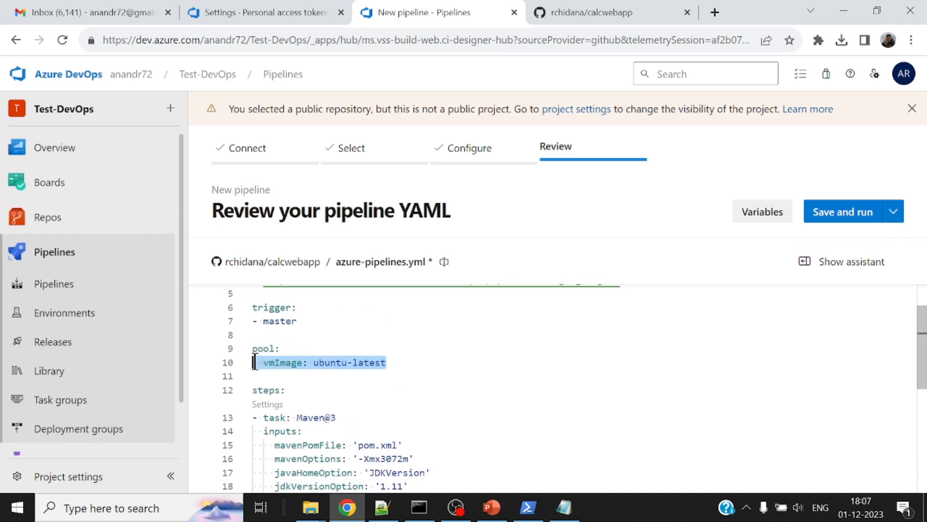
key("BackSpace")
key("BackSpace")
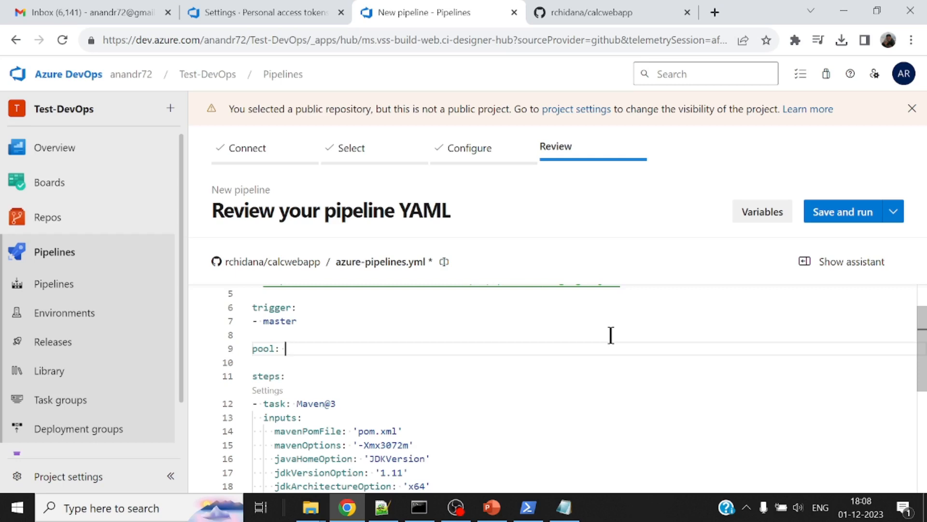
type("default")
Delete the publishJUnitResults and testResultsFiles lines from the Maven task inputs
scroll(602, 353, "down", 1)
scroll(390, 329, "down", 1)
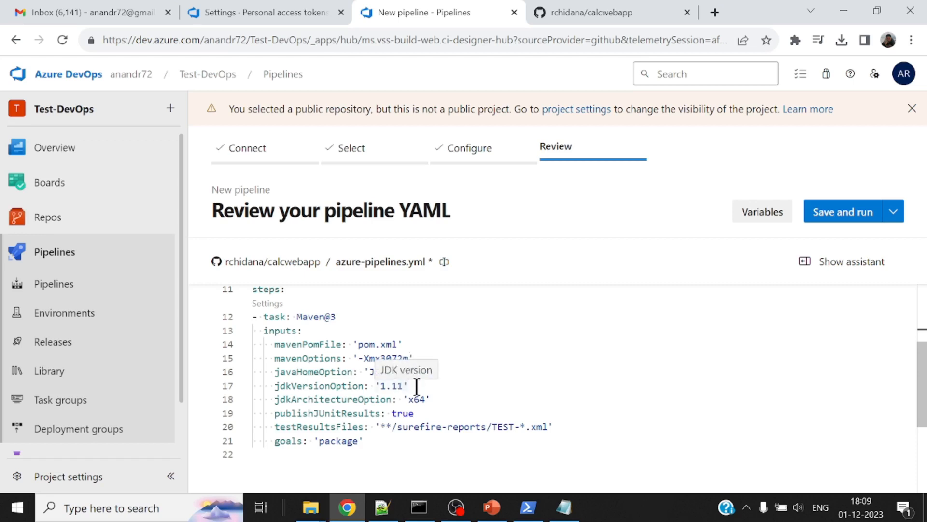
left_click_drag(570, 428, 240, 408)
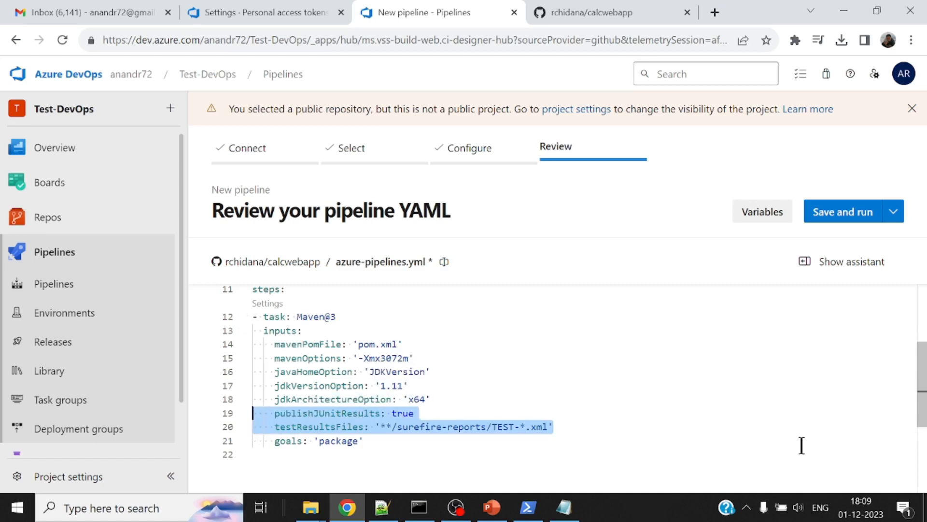
key("Delete")
key("Delete")
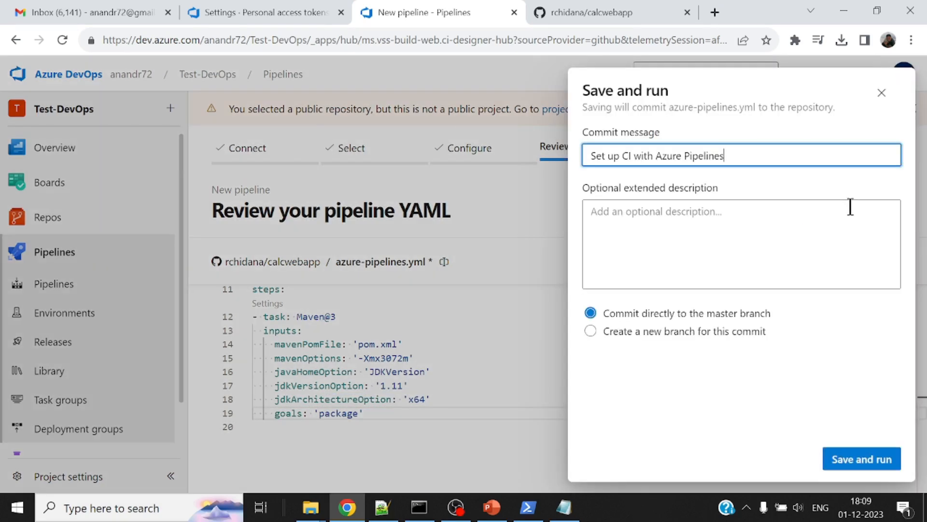
Save and run the pipeline with a commit directly to master, and permit its job to use the Default agent pool
left_click(884, 455)
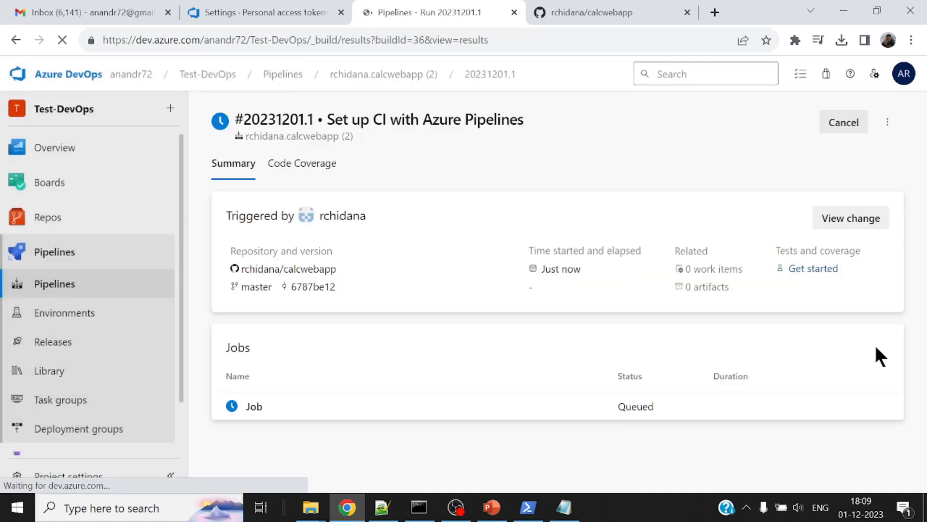
left_click(253, 407)
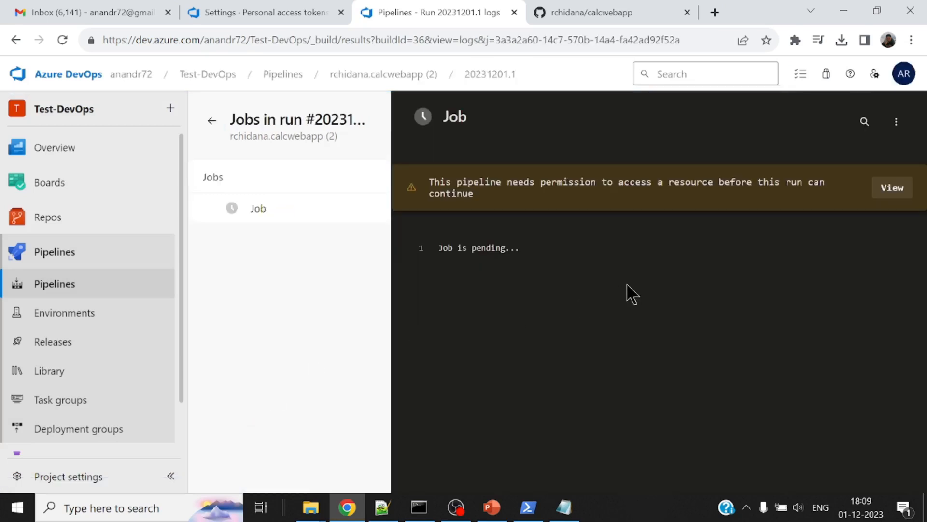
left_click(892, 190)
left_click(864, 159)
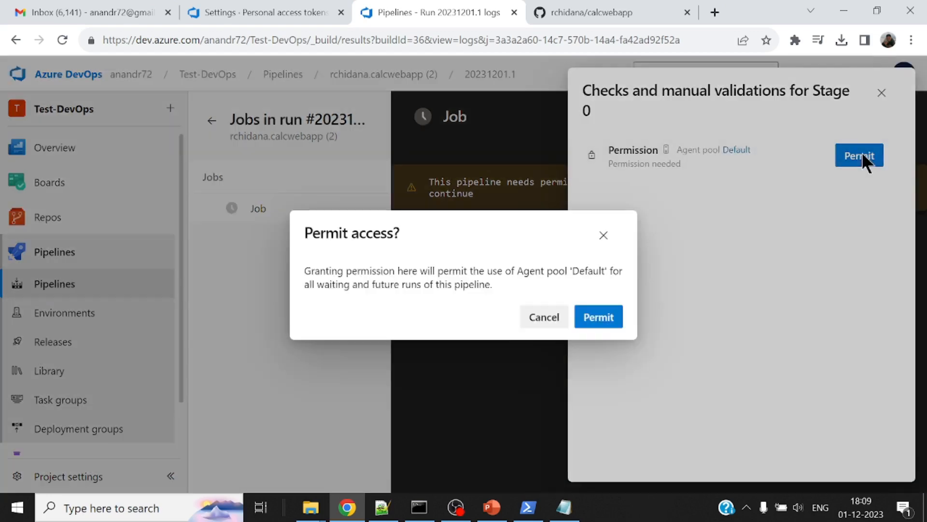
left_click(601, 315)
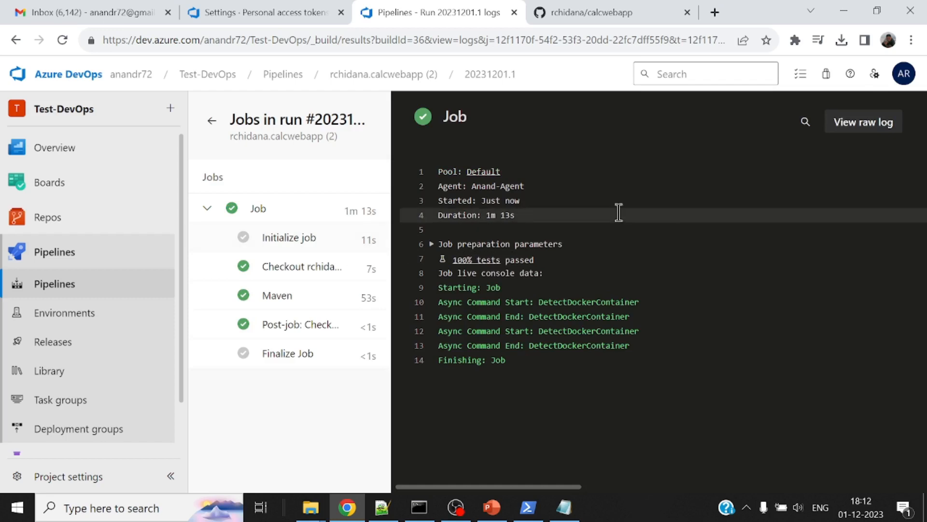
Switch to File Explorer and examine the agent's checked-out sources and build output down to C:\agent\_work\1\s\target
mouse_move(310, 507)
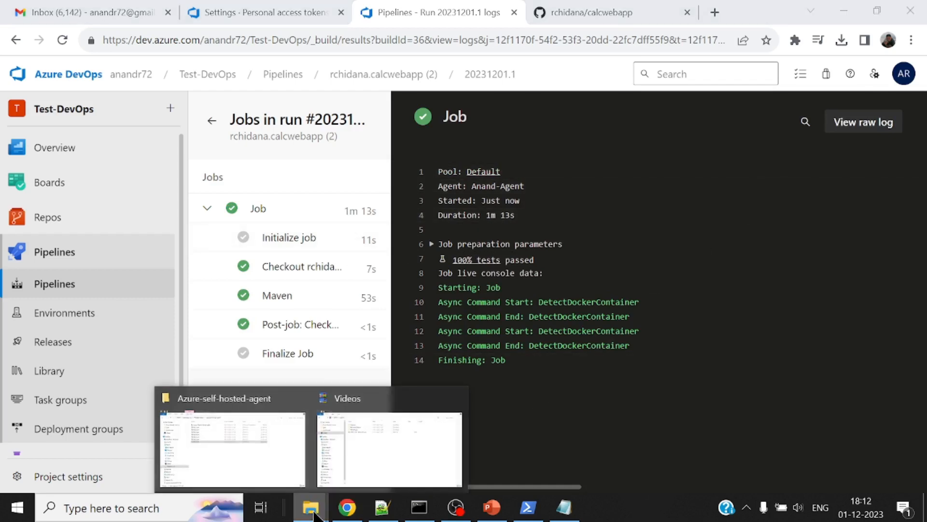
left_click(371, 451)
left_click(70, 377)
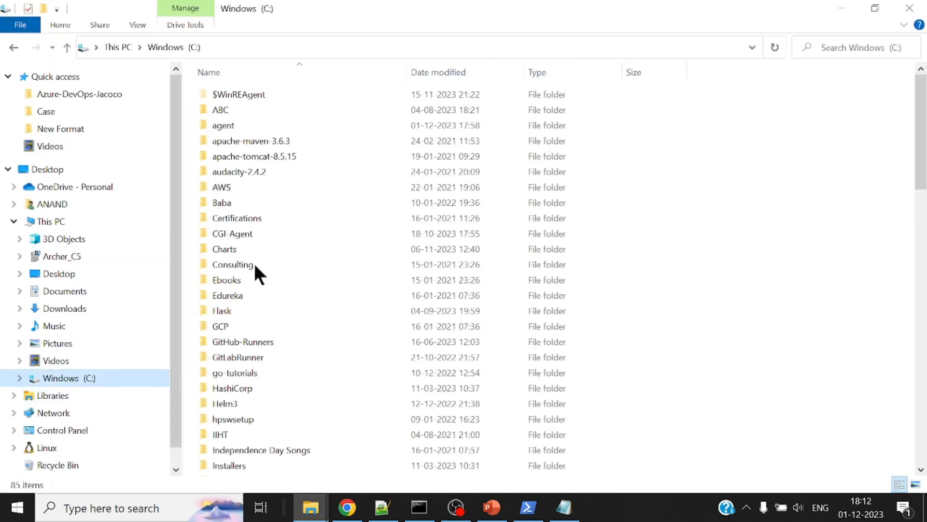
left_click(236, 126)
double_click(236, 124)
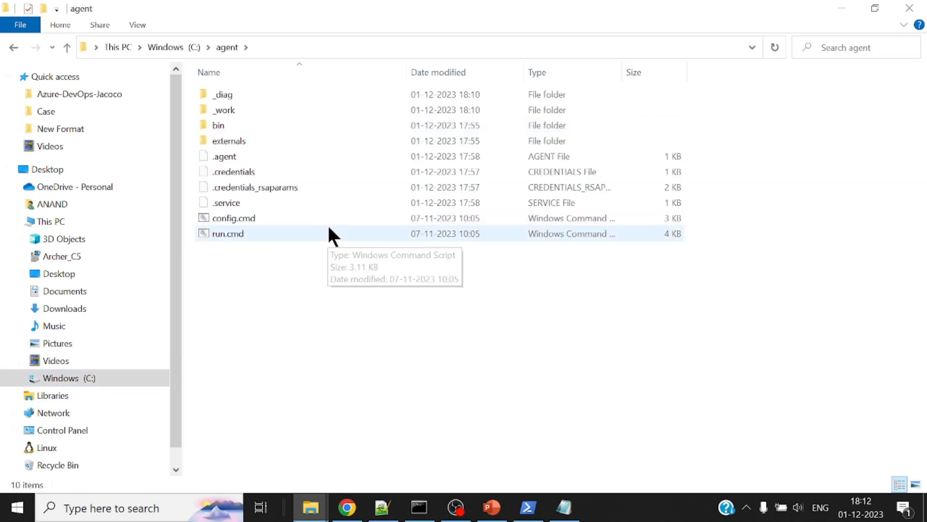
double_click(263, 111)
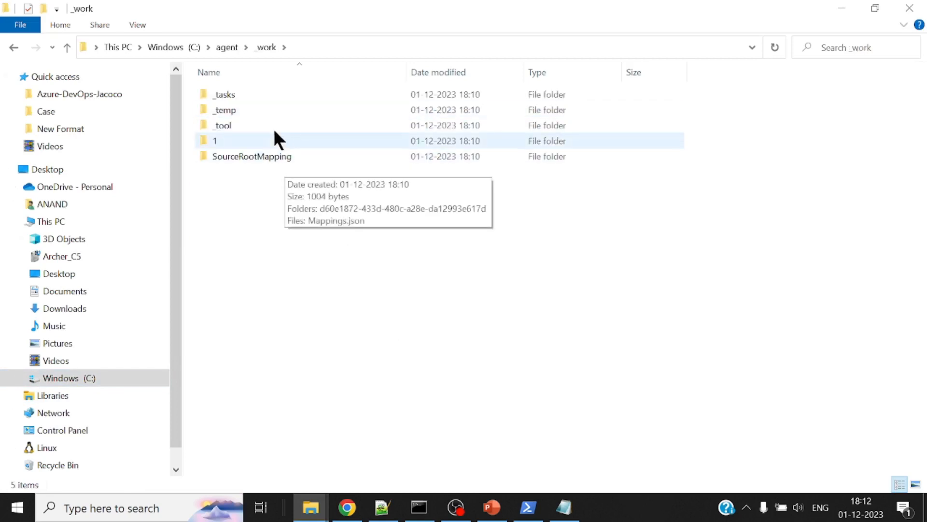
double_click(237, 137)
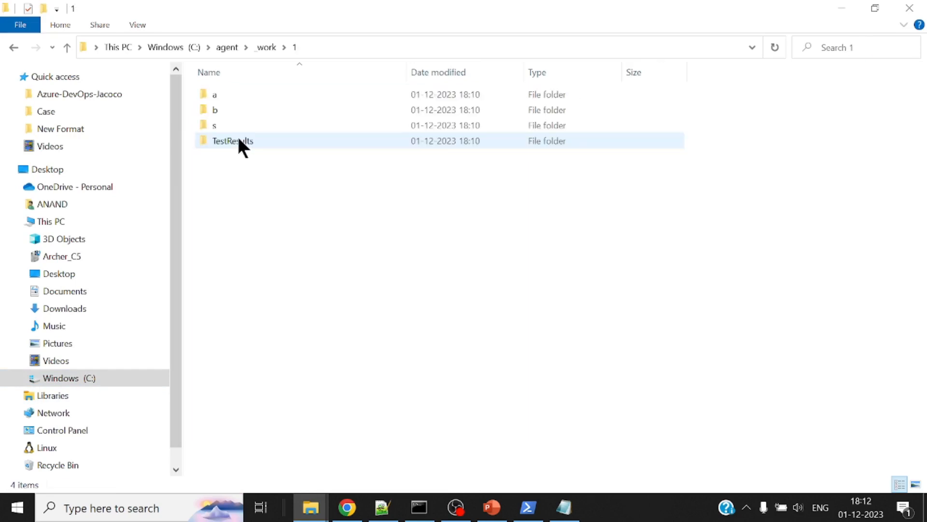
double_click(250, 124)
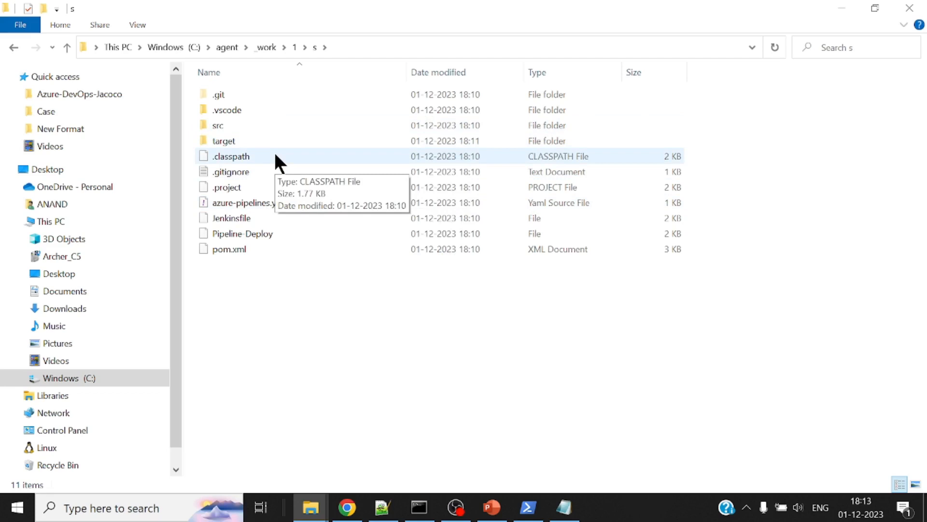
double_click(227, 139)
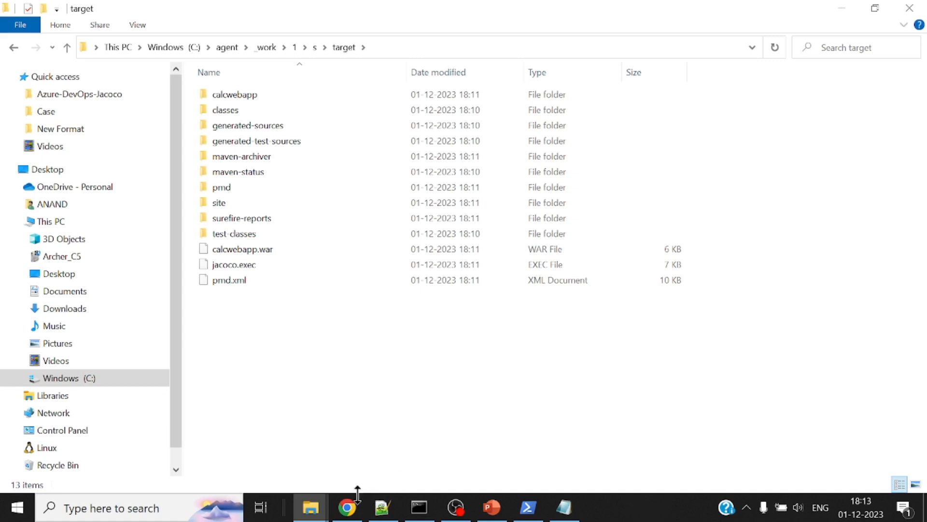
Switch to Command Prompt, start Tomcat by running startup.bat in C:\apache-tomcat-8.5.15\bin, and minimize the Tomcat console
left_click(420, 507)
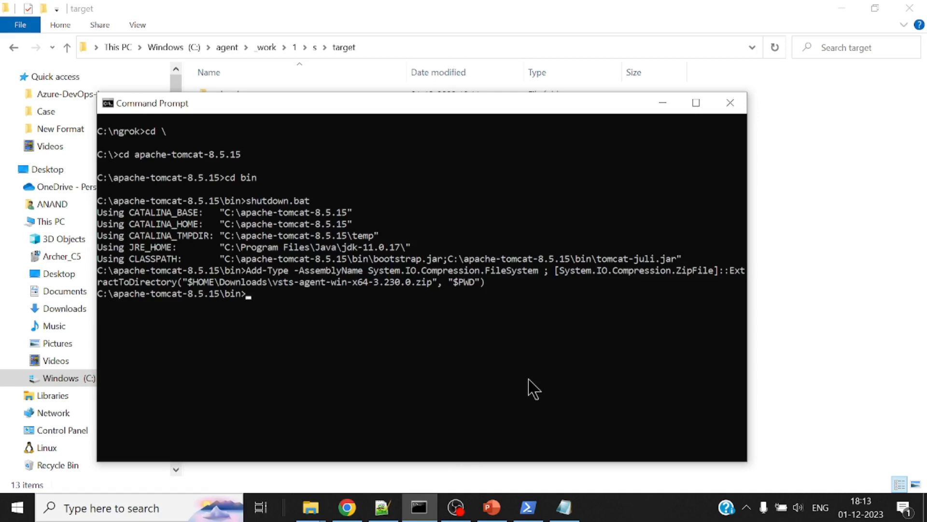
type("startup.bat")
key("Return")
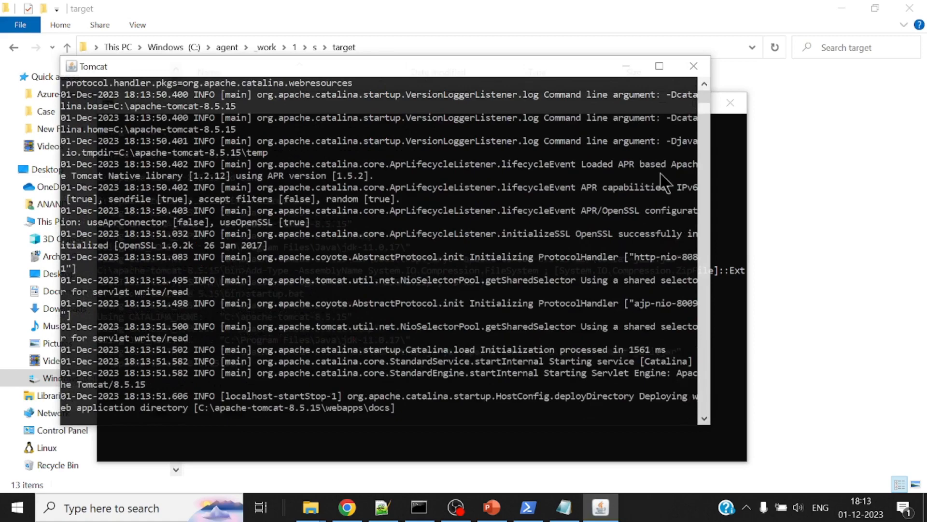
left_click(626, 66)
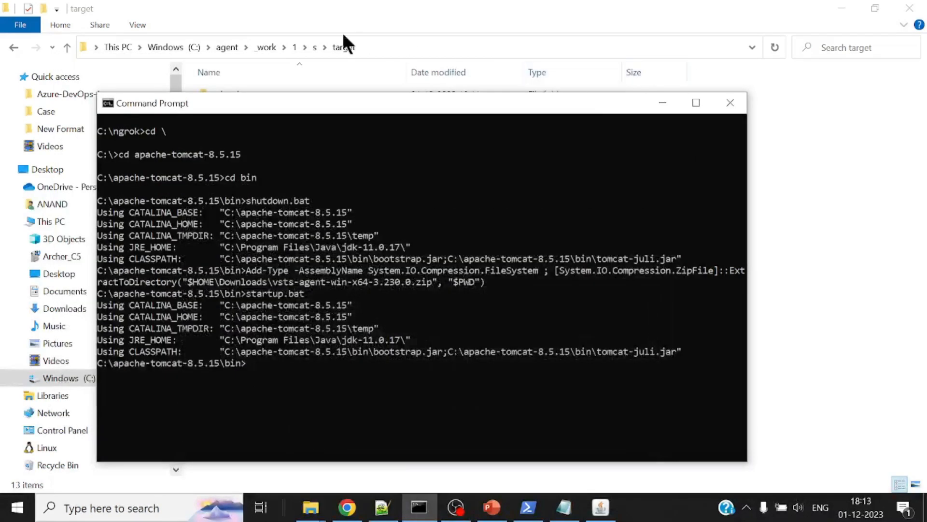
Open tomcat-users.xsd from C:\apache-tomcat-8.5.15\conf in Notepad++
left_click(182, 47)
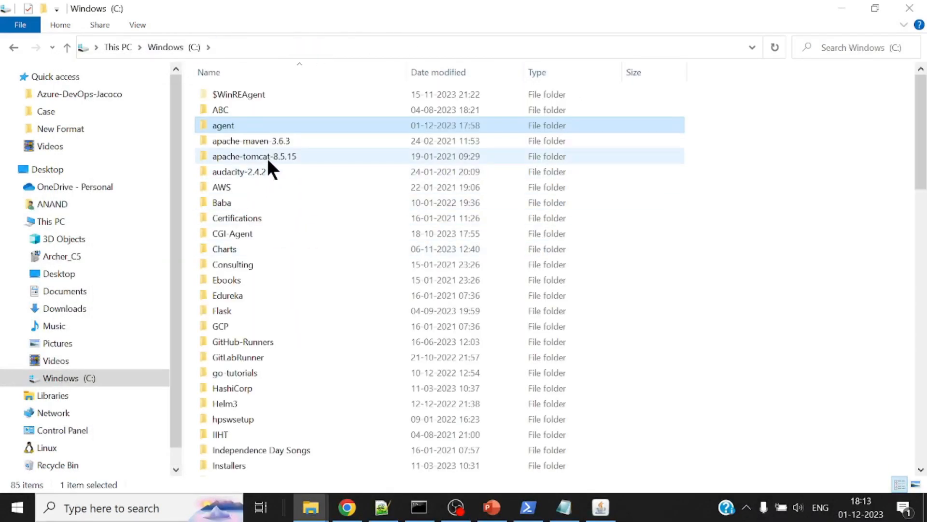
double_click(267, 157)
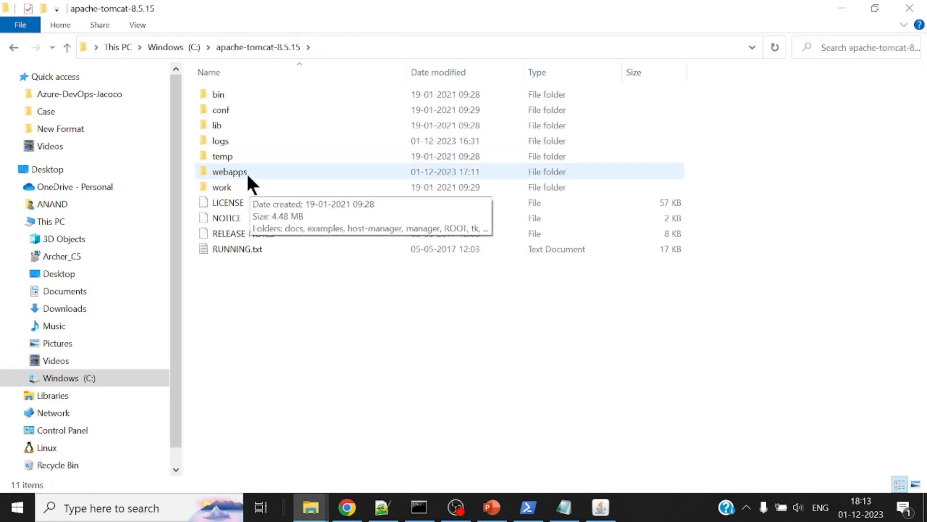
double_click(245, 111)
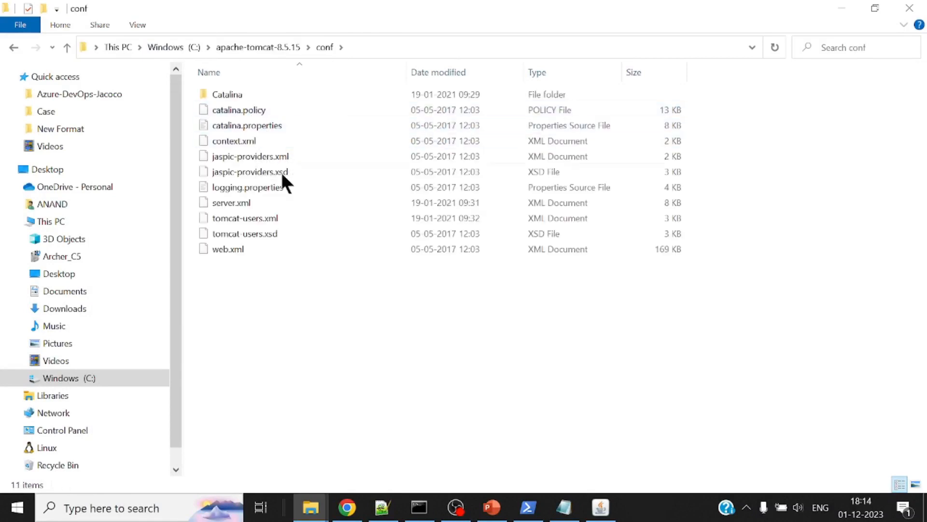
right_click(266, 233)
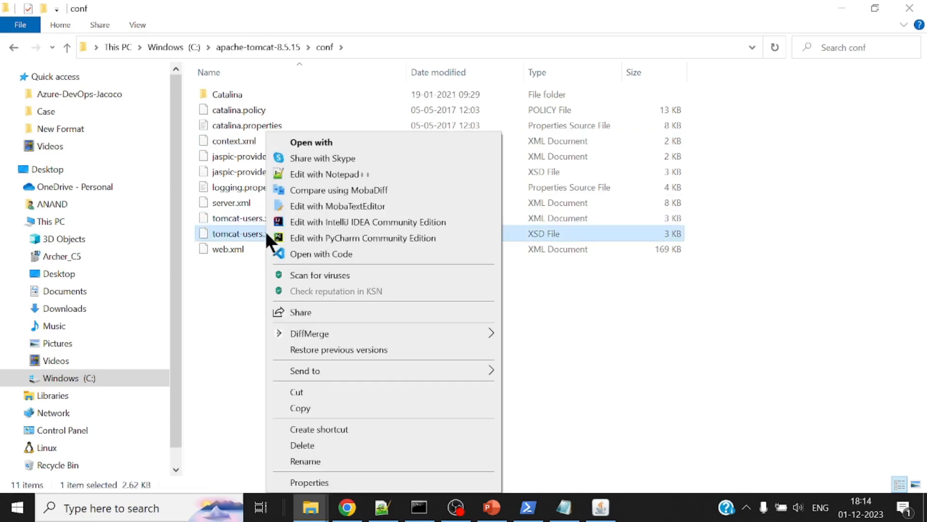
left_click(351, 173)
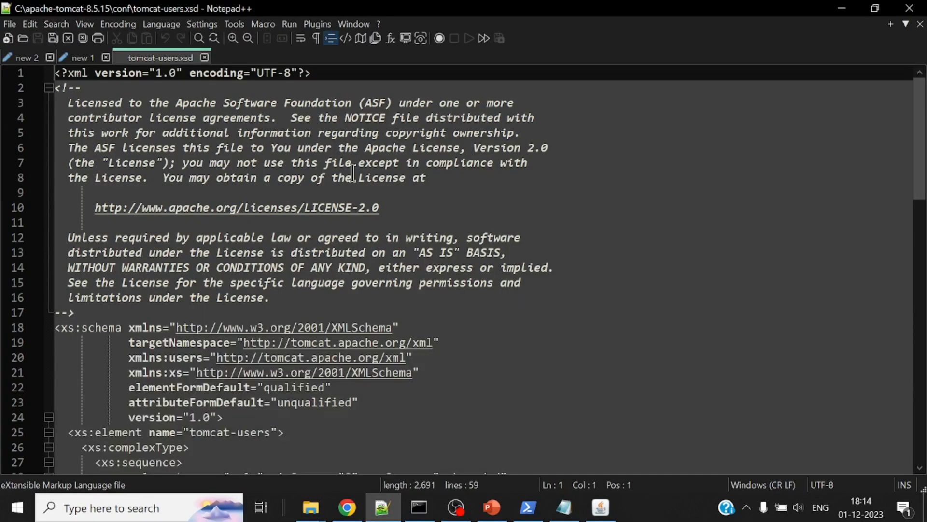
Look through the definitions in tomcat-users.xsd, close the file, and return to the Tomcat conf folder
scroll(590, 288, "down", 4)
scroll(590, 289, "down", 8)
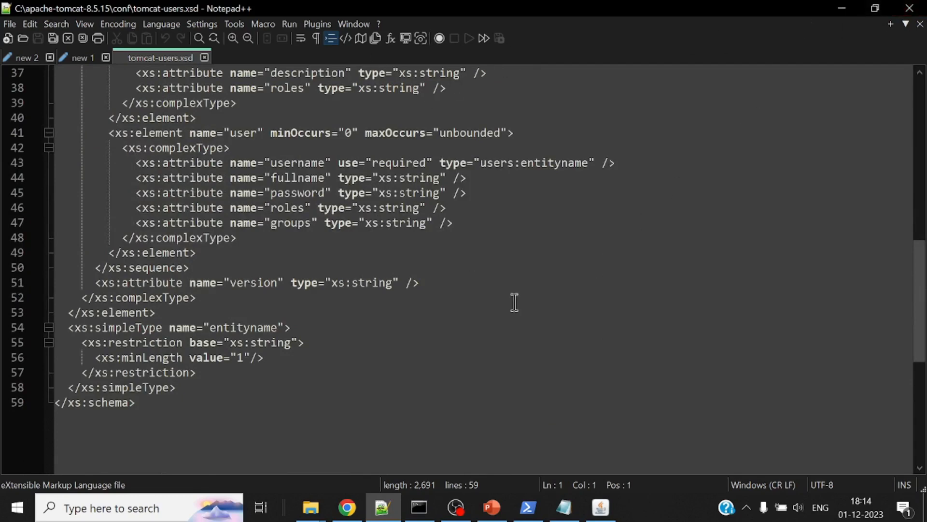
scroll(511, 302, "up", 3)
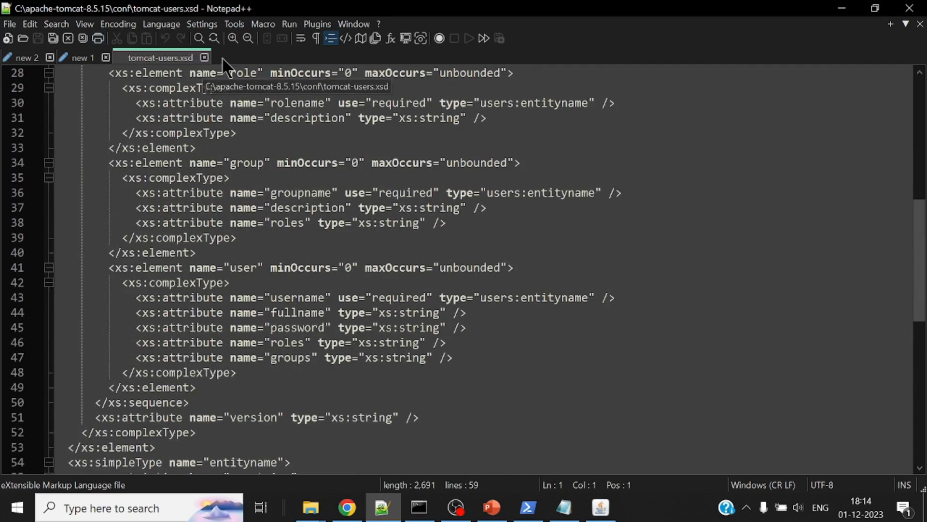
left_click(204, 58)
left_click(840, 14)
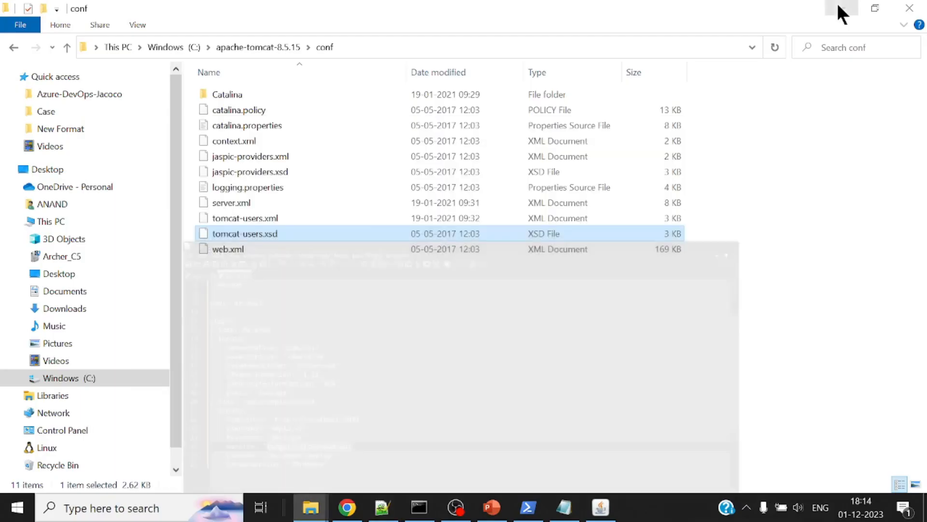
Open tomcat-users.xml from the conf folder in Notepad++ and check the username and password of the manager-script user
right_click(263, 222)
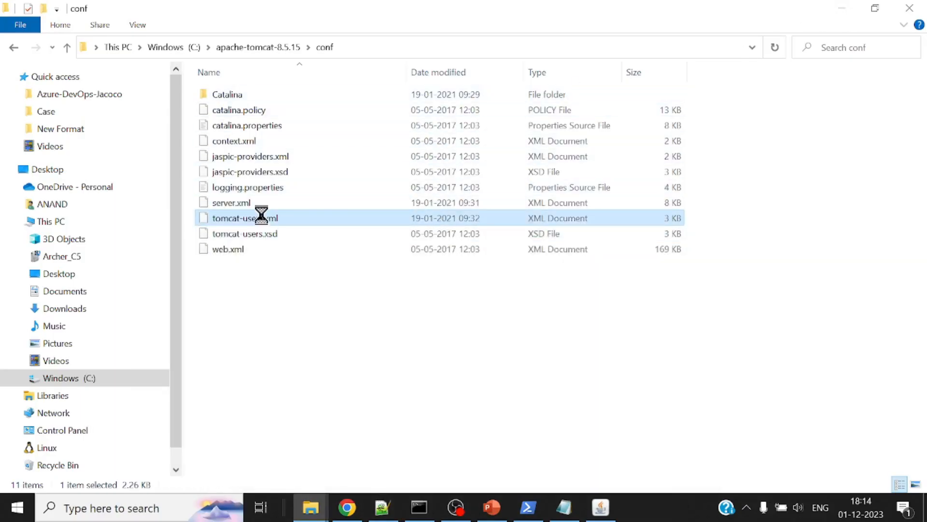
left_click(348, 157)
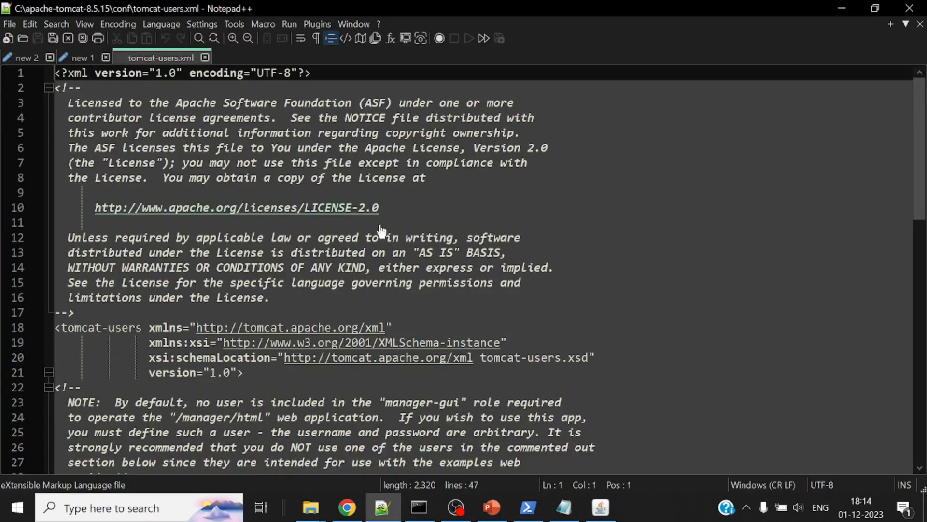
scroll(383, 234, "down", 10)
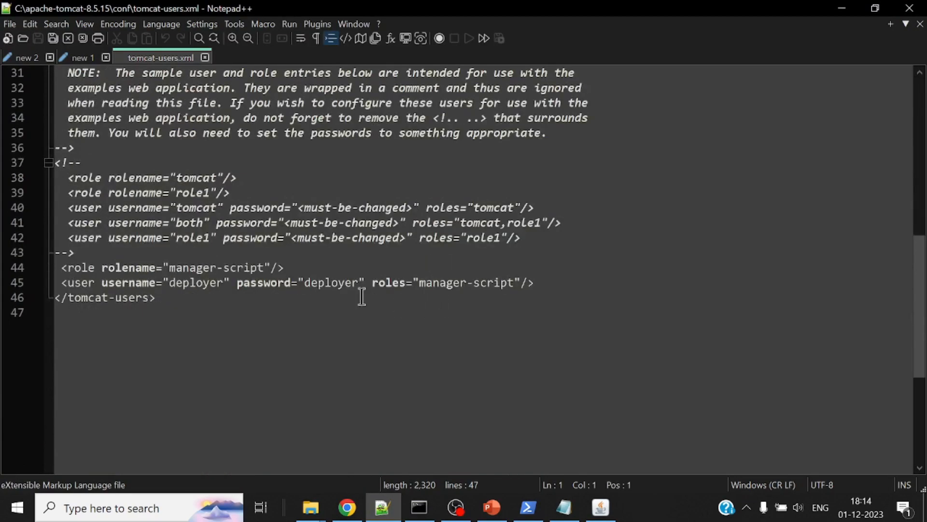
double_click(200, 283)
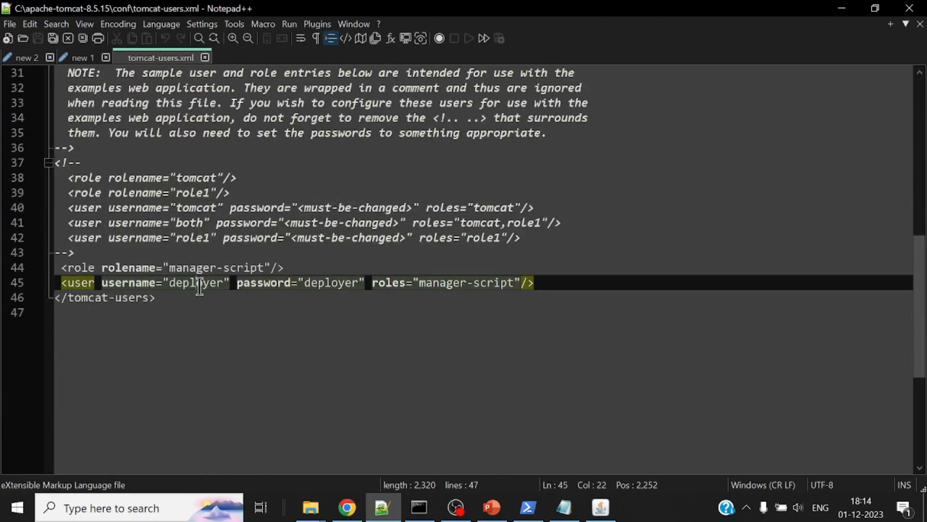
double_click(332, 283)
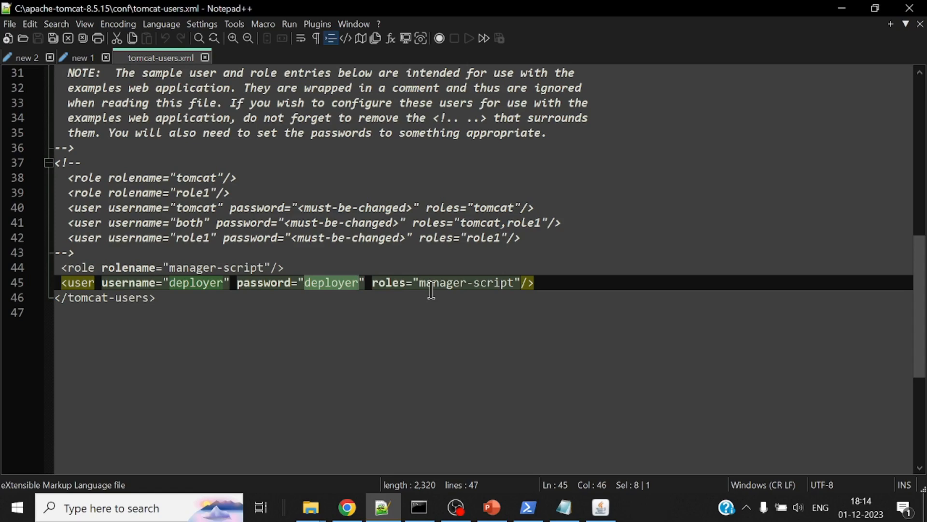
Switch to Chrome and check the organization's installed Azure DevOps extensions for Apache Tomcat Deployment
left_click(347, 507)
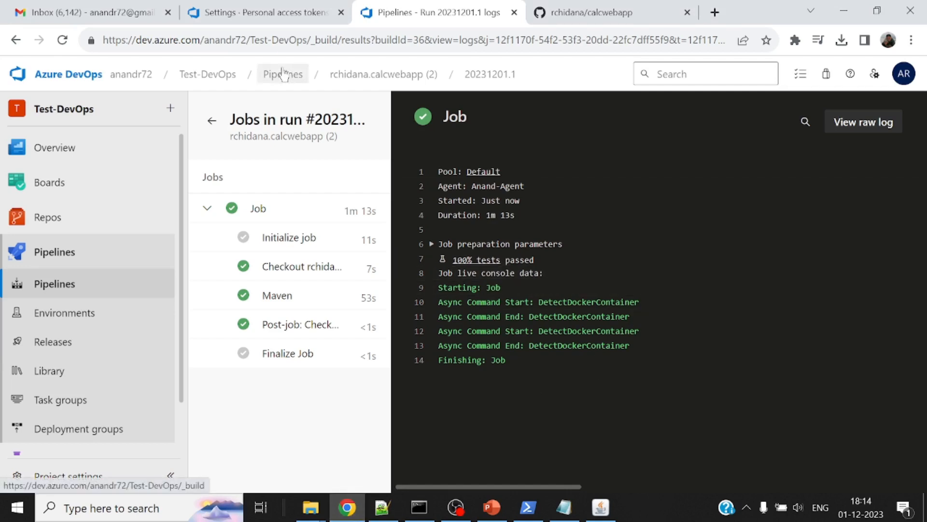
left_click(132, 75)
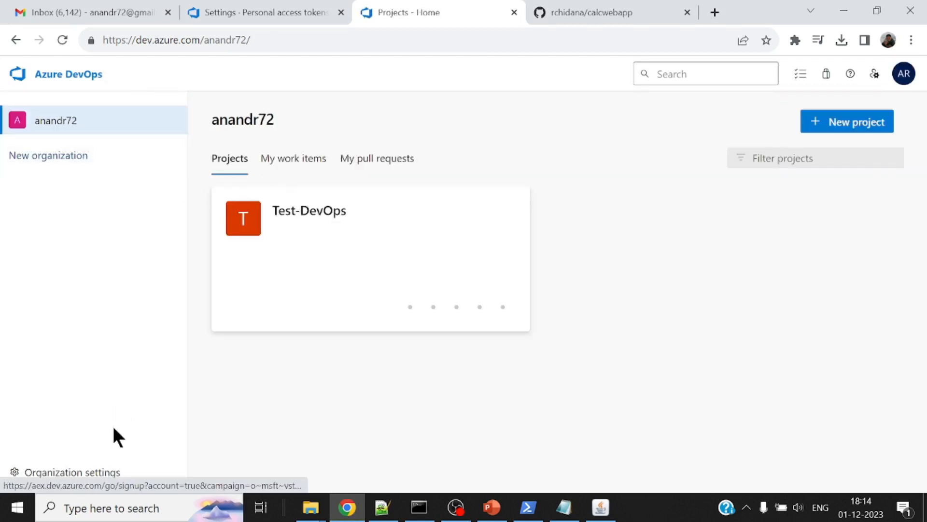
left_click(85, 474)
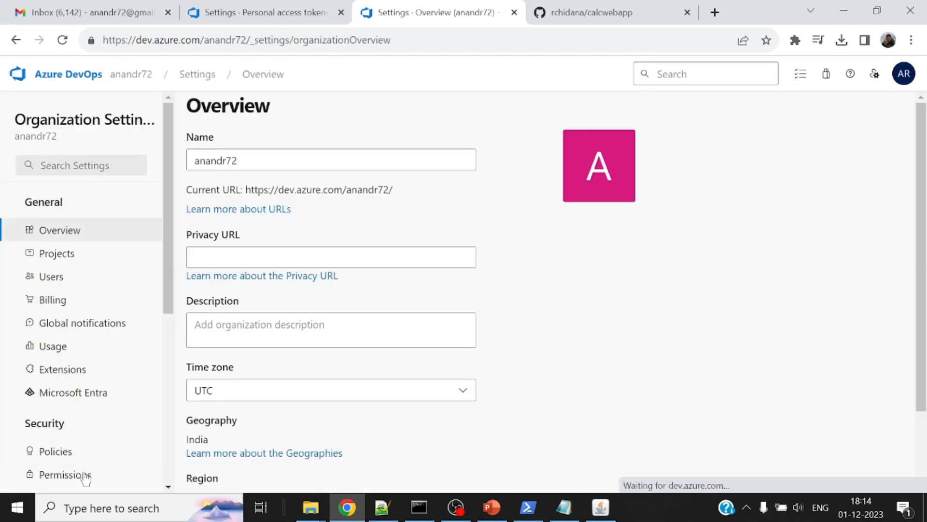
left_click(827, 75)
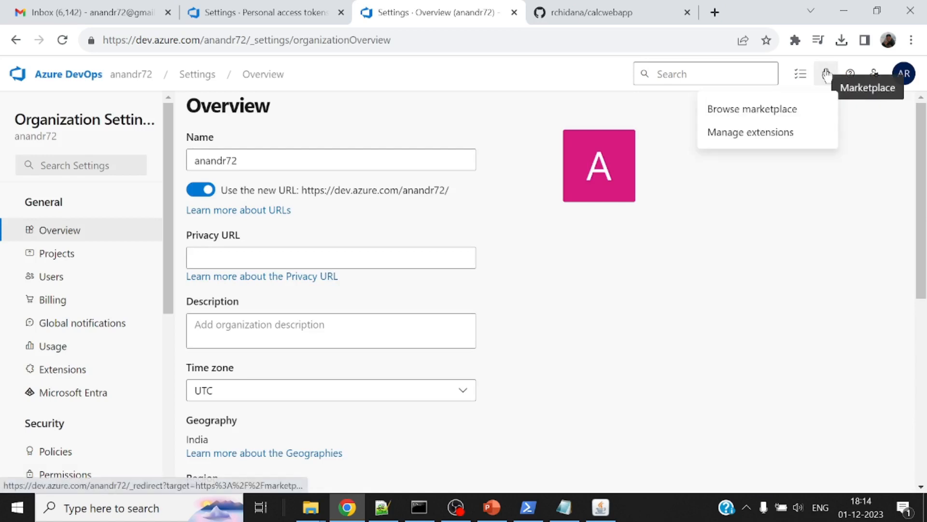
left_click(764, 110)
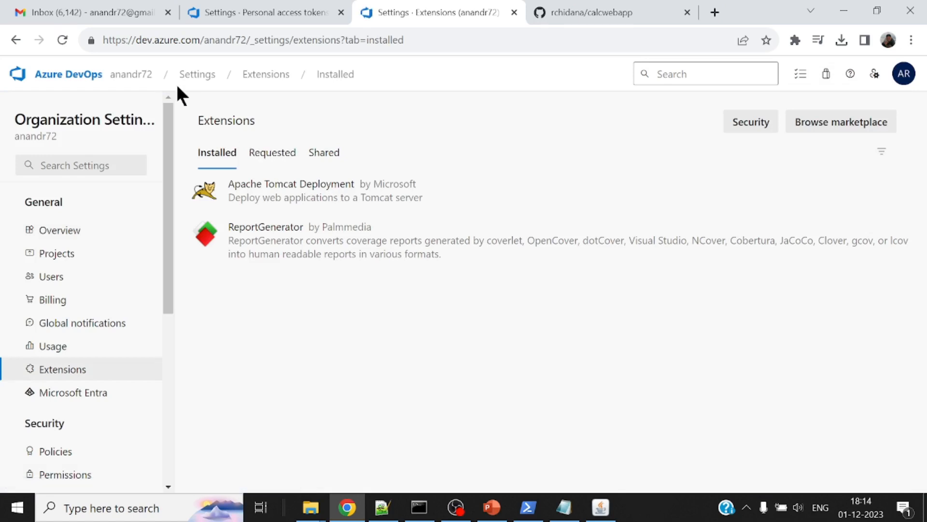
Open the most recent calcwebapp (2) pipeline of the Test-DevOps project for editing
left_click(141, 77)
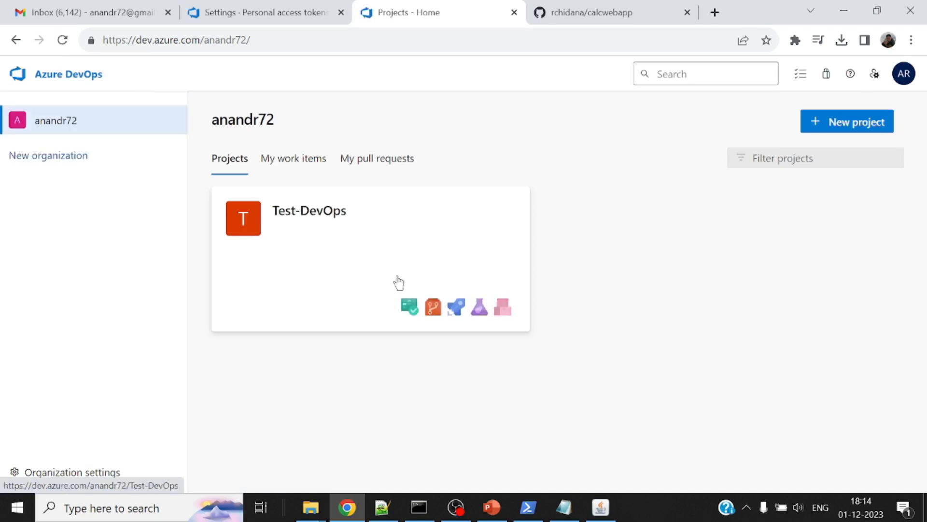
left_click(359, 225)
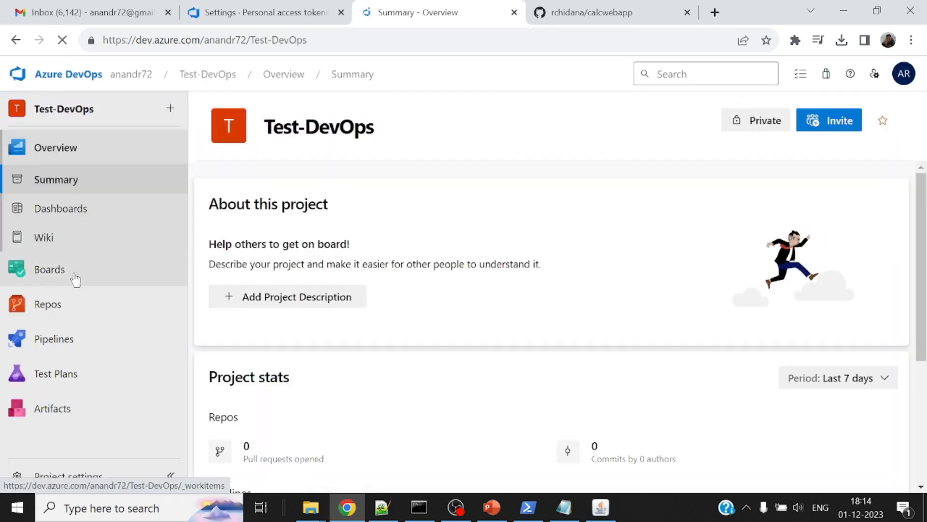
mouse_move(66, 308)
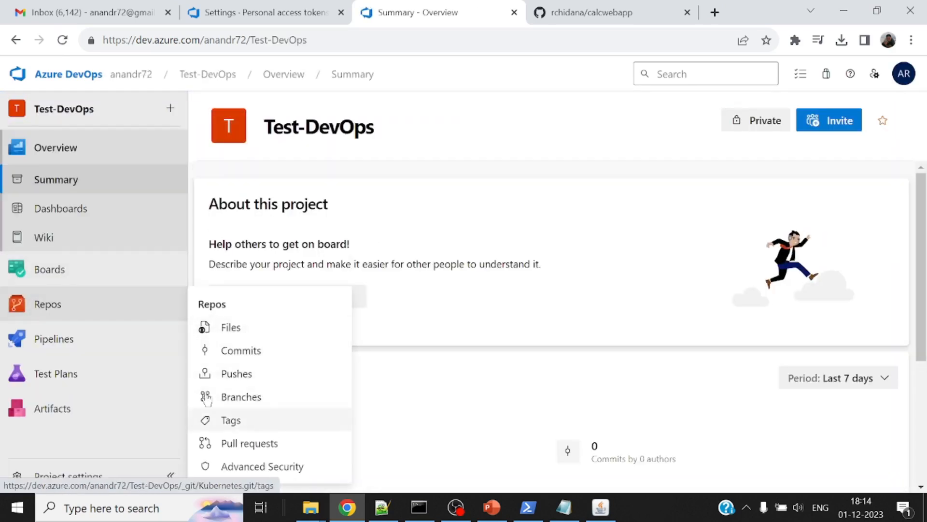
mouse_move(96, 343)
left_click(256, 223)
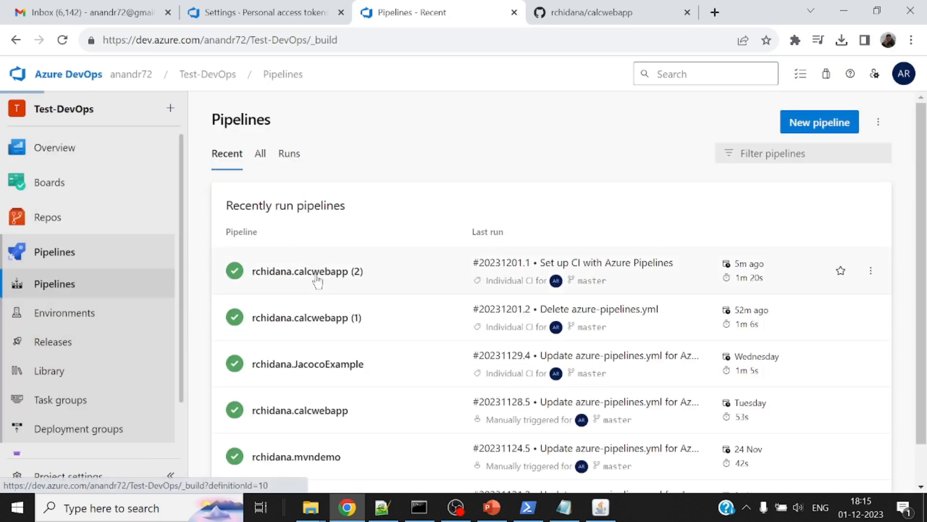
left_click(315, 272)
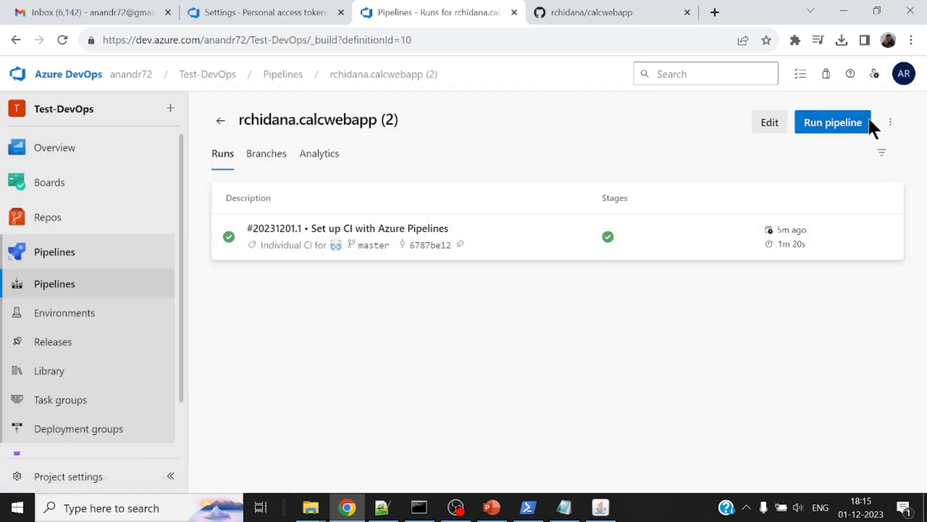
left_click(770, 123)
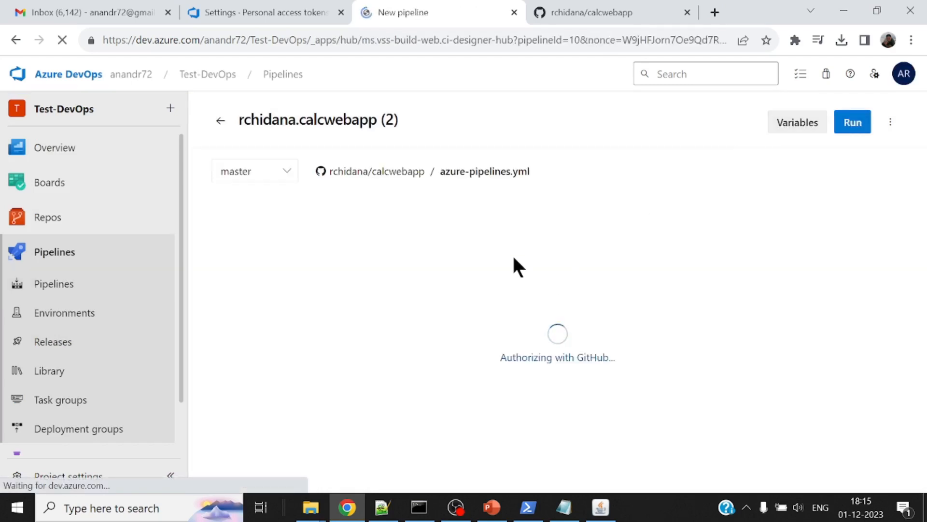
Add an unindented blank line after the Maven task's goals entry in azure-pipelines.yml
scroll(384, 309, "down", 2)
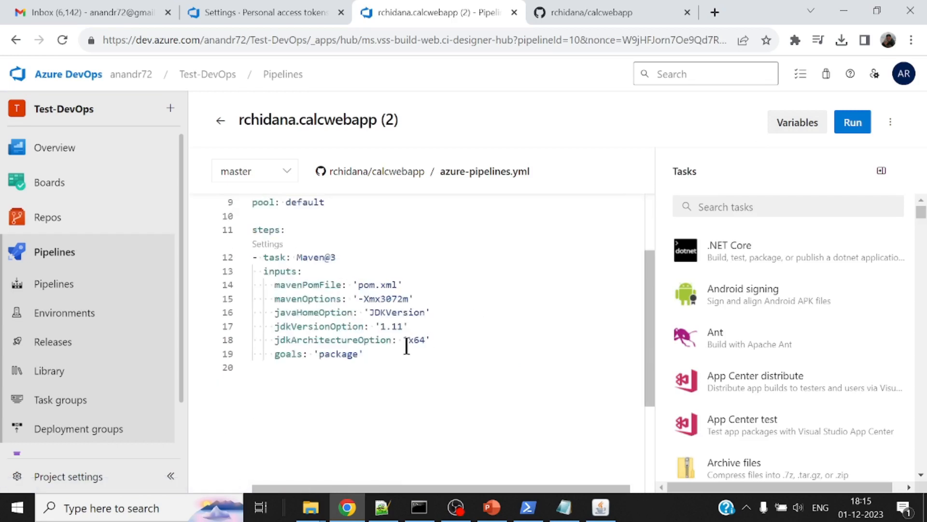
left_click(365, 355)
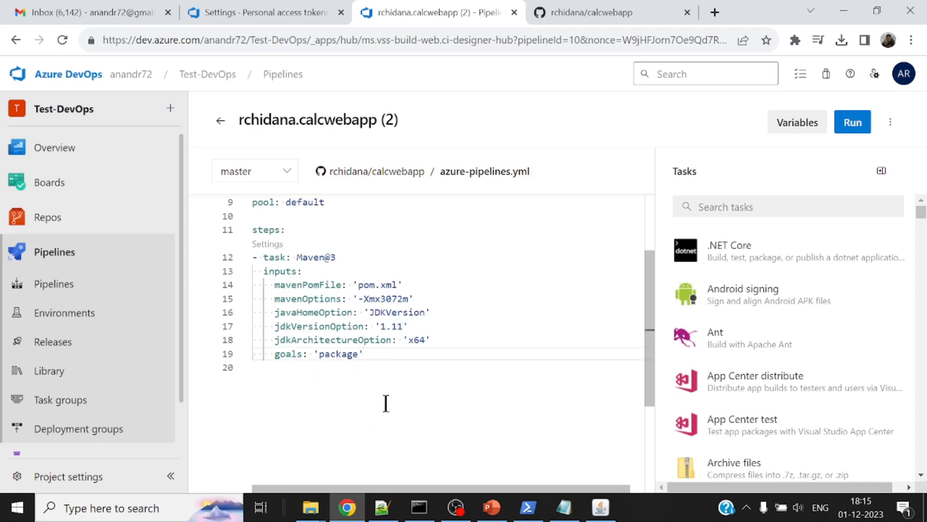
key("Return")
key("BackSpace")
key("BackSpace")
key("BackSpace")
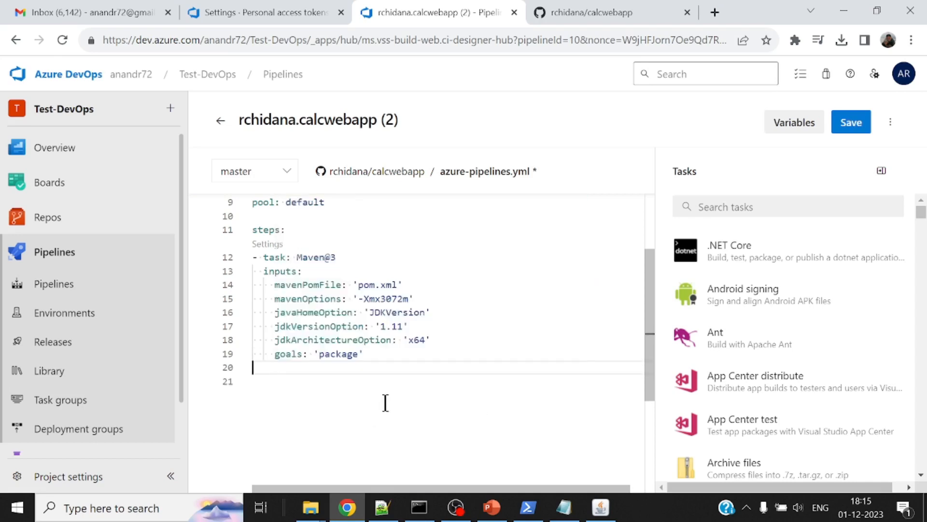
key("Return")
key("BackSpace")
key("BackSpace")
Search the pipeline tasks for "tom" and open the Deploy to Apache Tomcat task
left_click(797, 211)
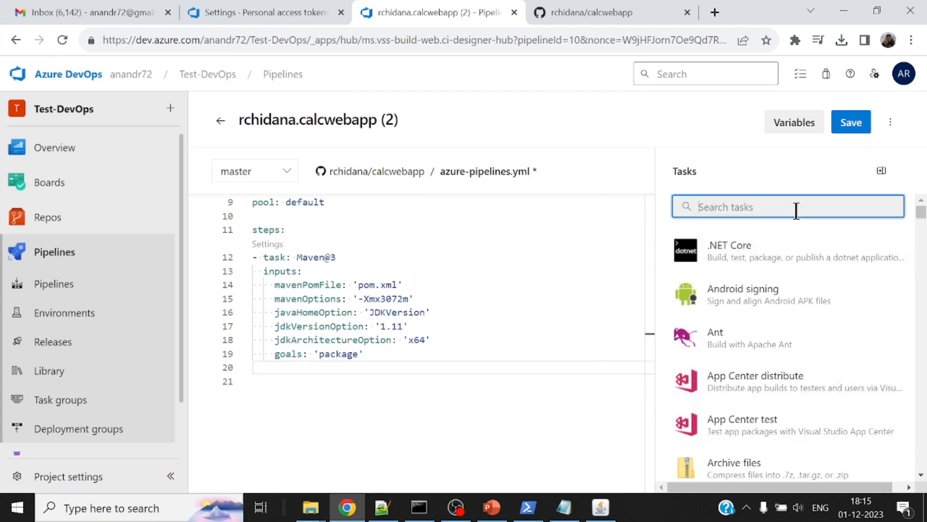
type("tom")
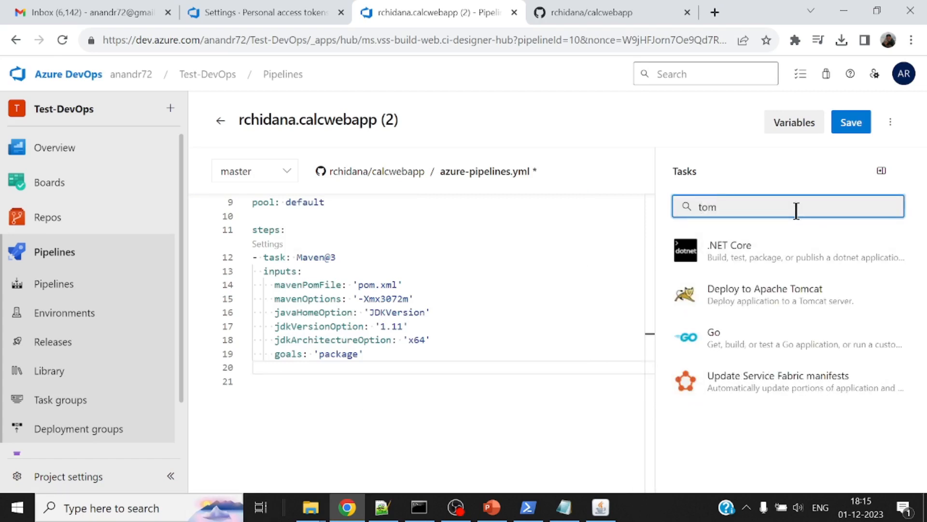
left_click(777, 296)
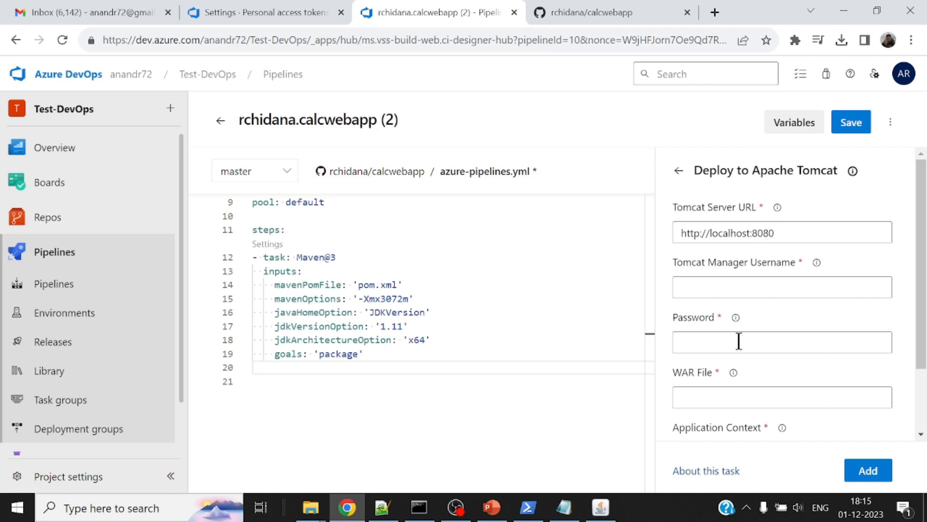
Check the local Tomcat home page at localhost:8081 in a separate browser tab, and close that tab
left_click(715, 14)
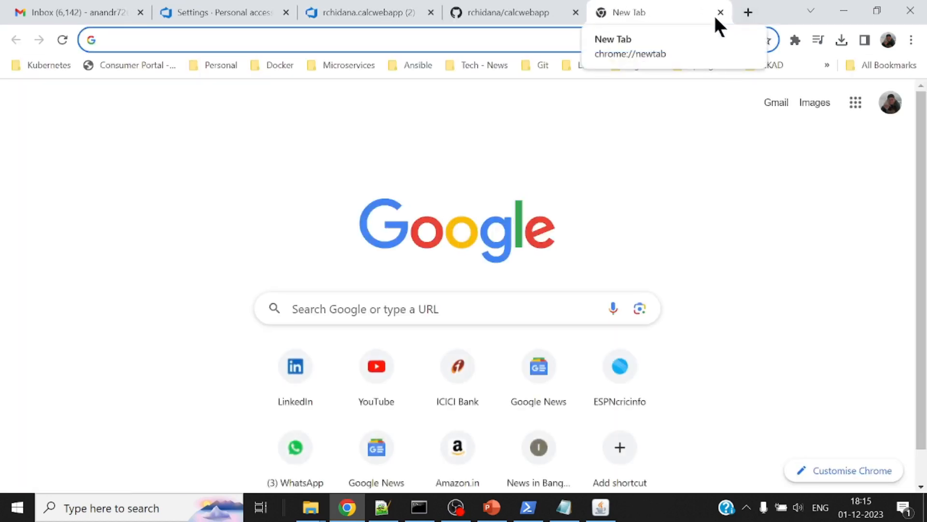
type("localhost:8080")
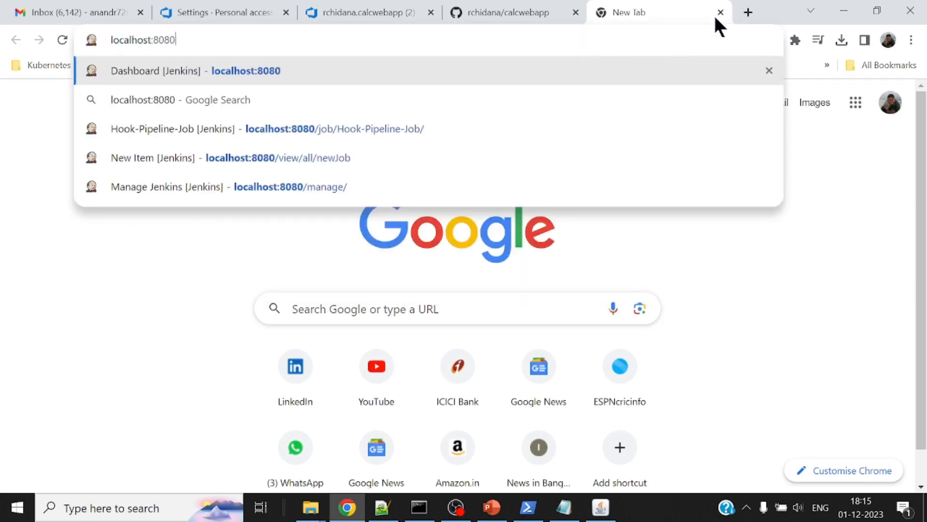
key("BackSpace")
type("1")
key("Return")
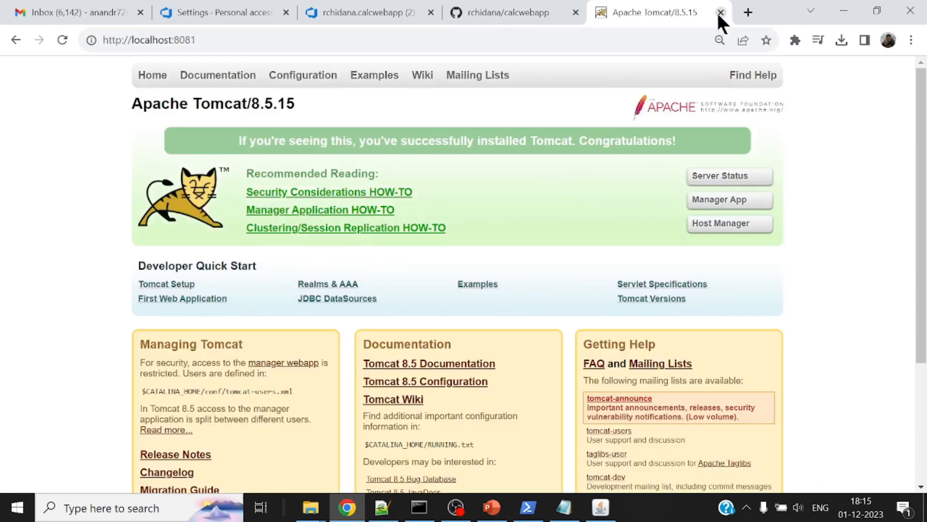
left_click(720, 12)
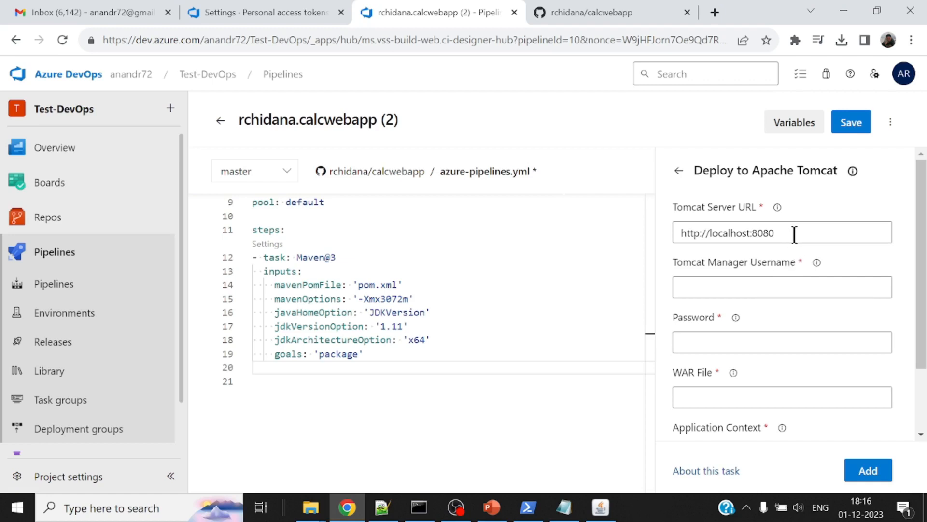
left_click_drag(794, 235, 556, 230)
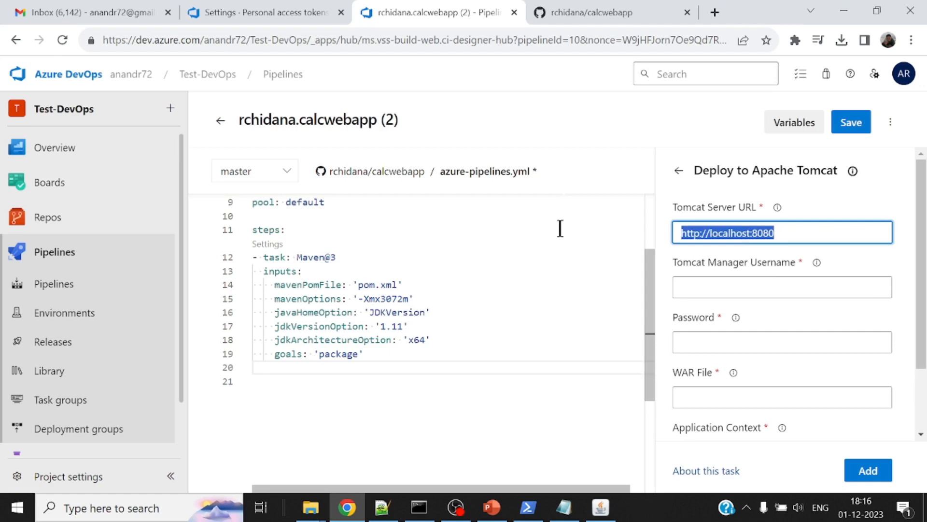
key("BackSpace")
left_click(785, 122)
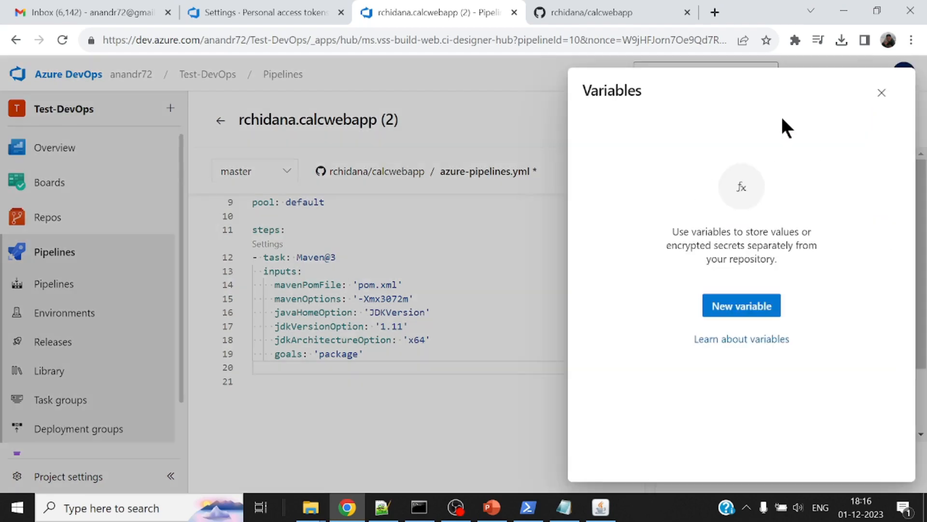
left_click(753, 309)
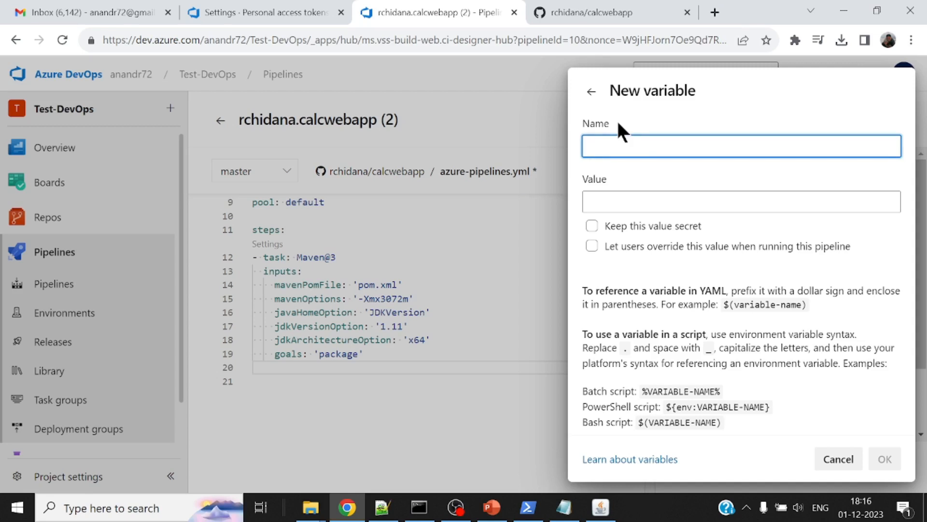
type("TOMCA")
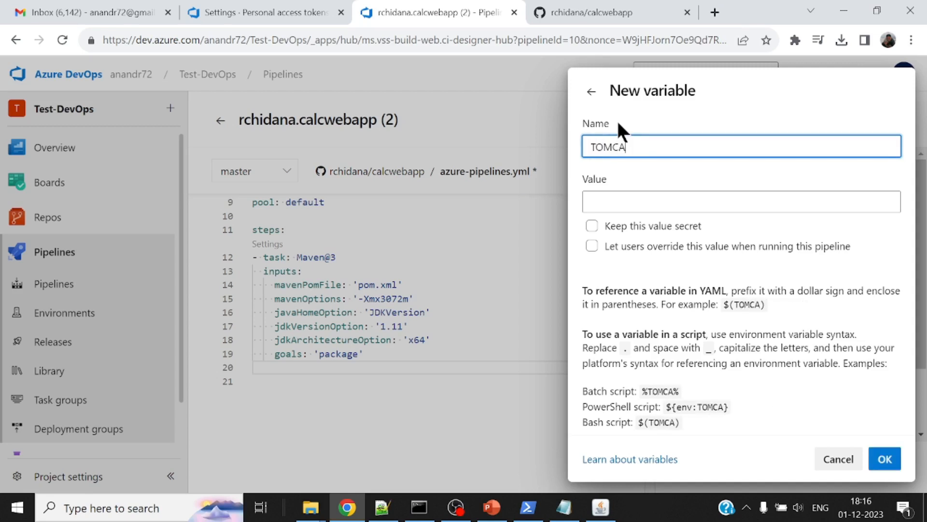
type("T")
type("_SERVER")
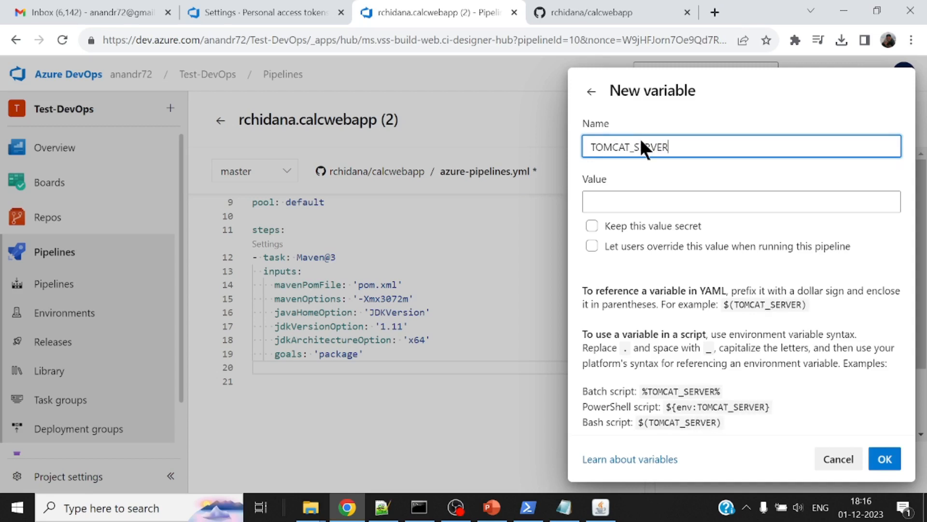
left_click(630, 202)
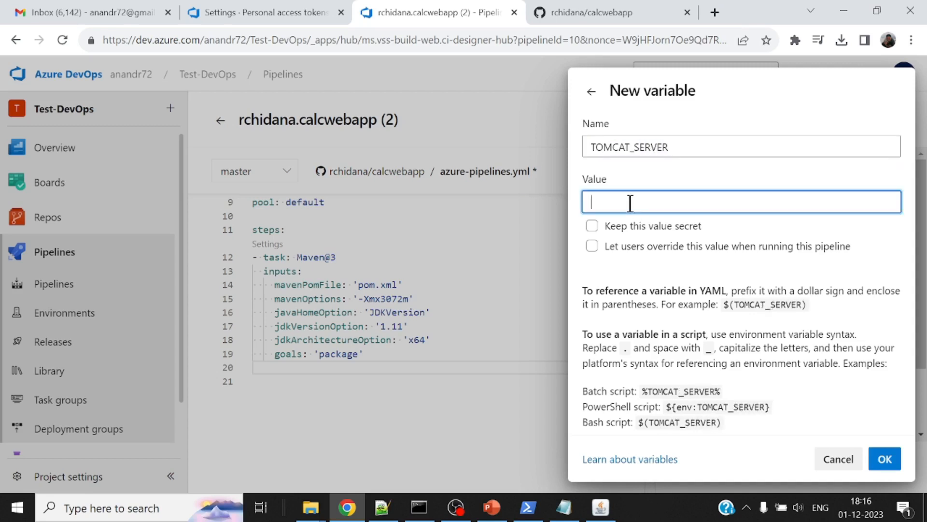
type("http://localhost:8081")
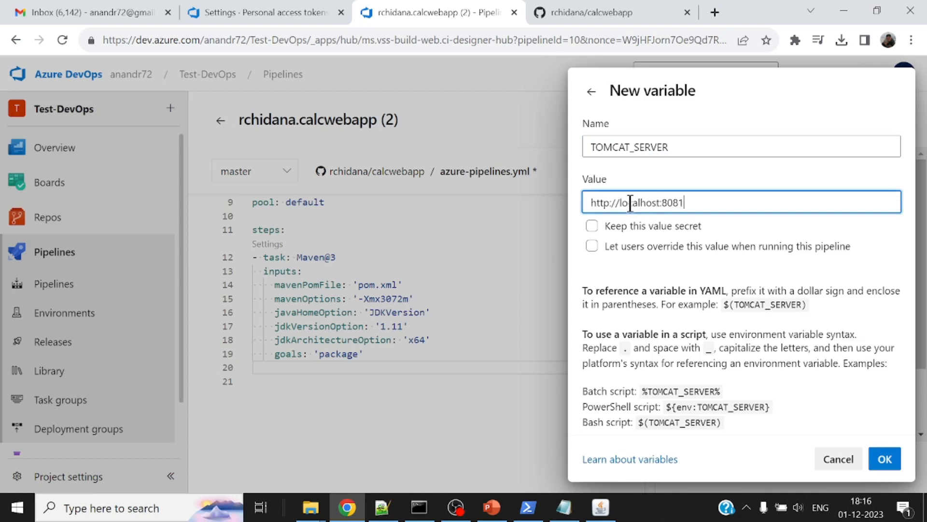
left_click(592, 230)
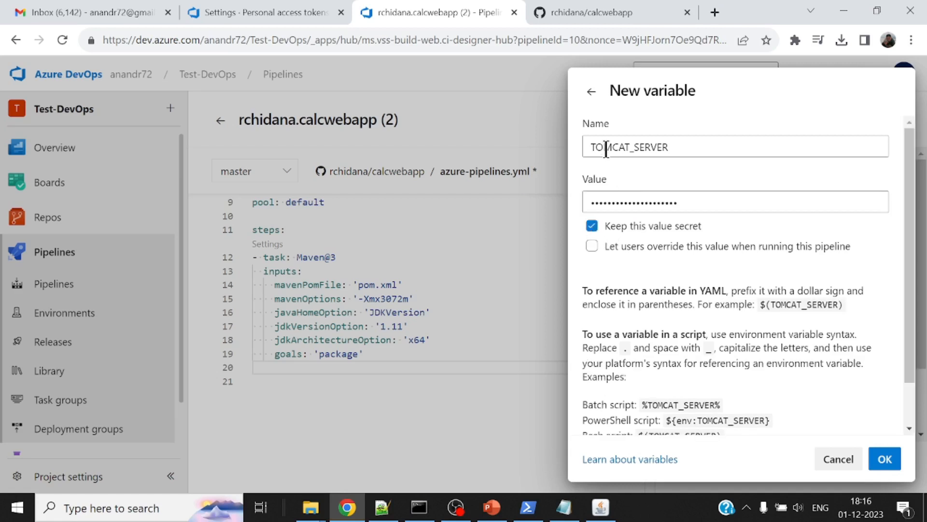
left_click(883, 460)
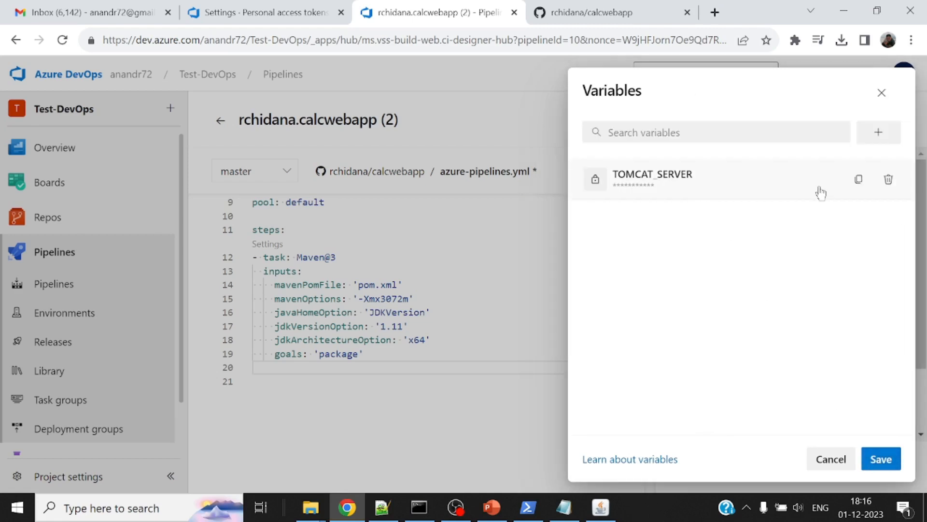
Add a secret pipeline variable named TOMCAT_USER with the value deployer
left_click(880, 138)
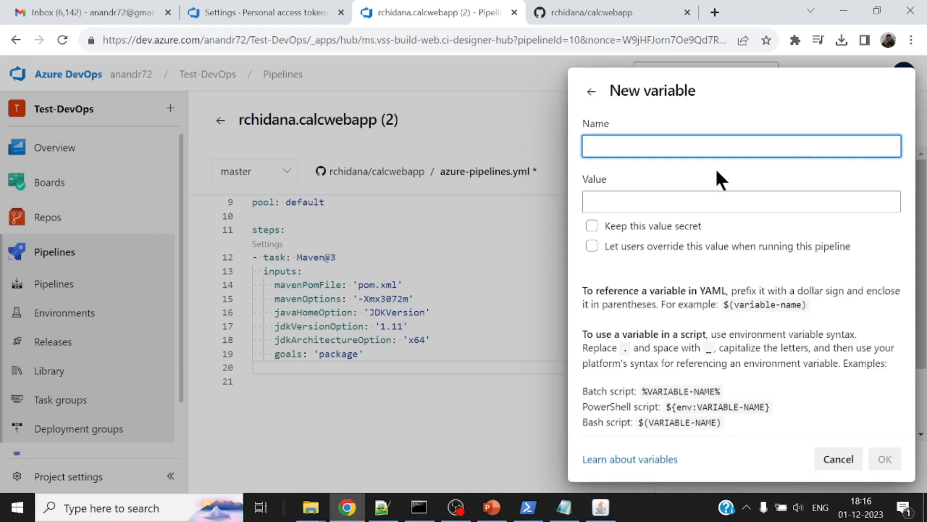
type("TOMCAT_USER")
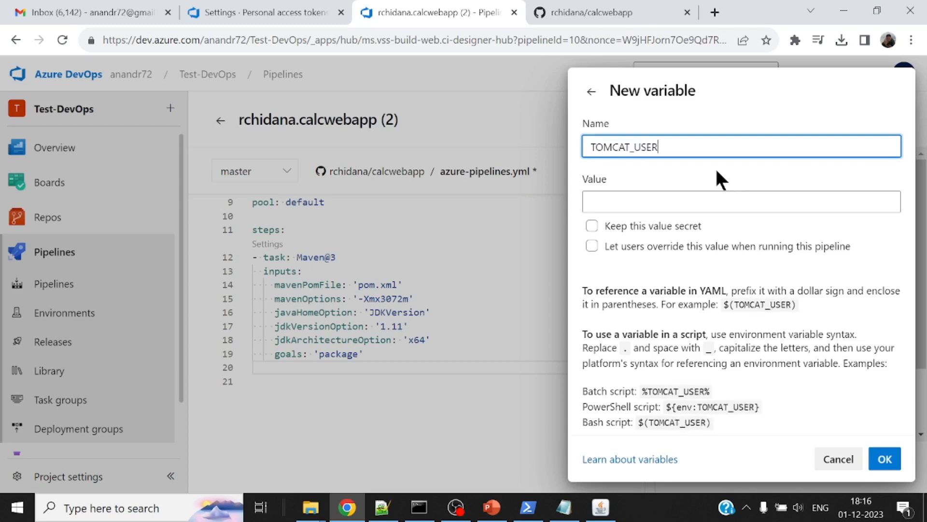
key("Tab")
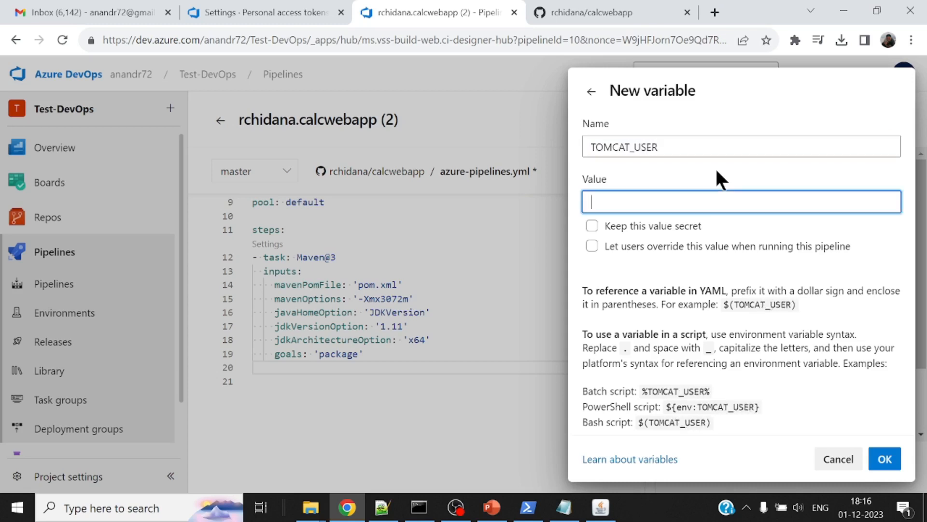
type("deployer")
left_click(663, 227)
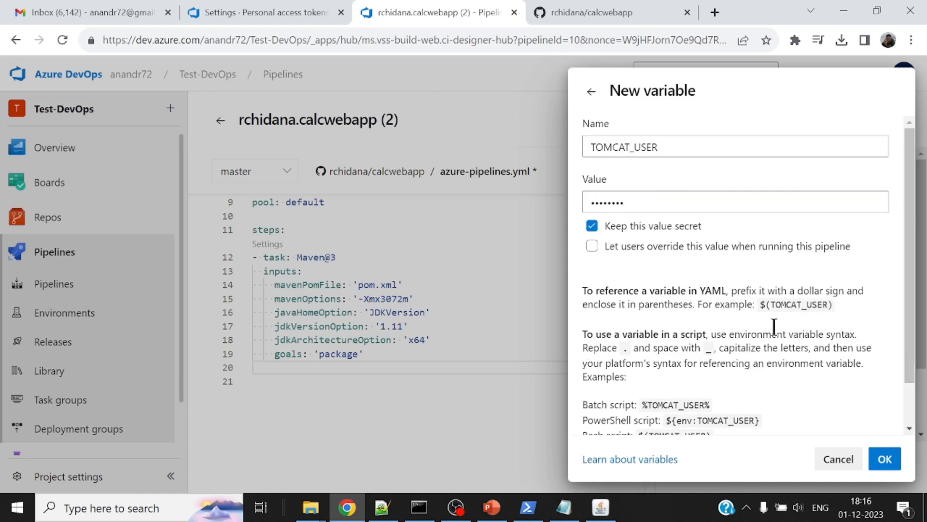
left_click(884, 458)
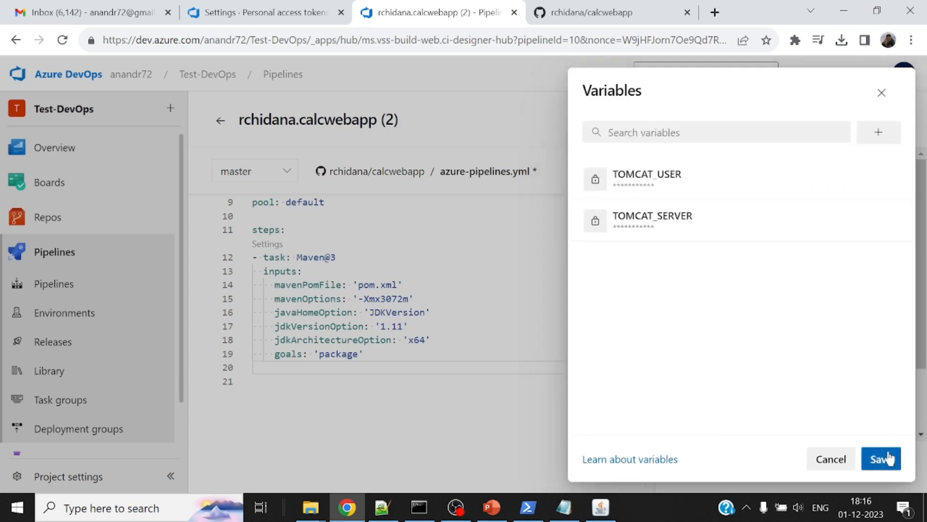
Add a pipeline variable named TOMCAT_PASSWORD holding the Tomcat account password, with its value kept secret
left_click(878, 132)
type("TO")
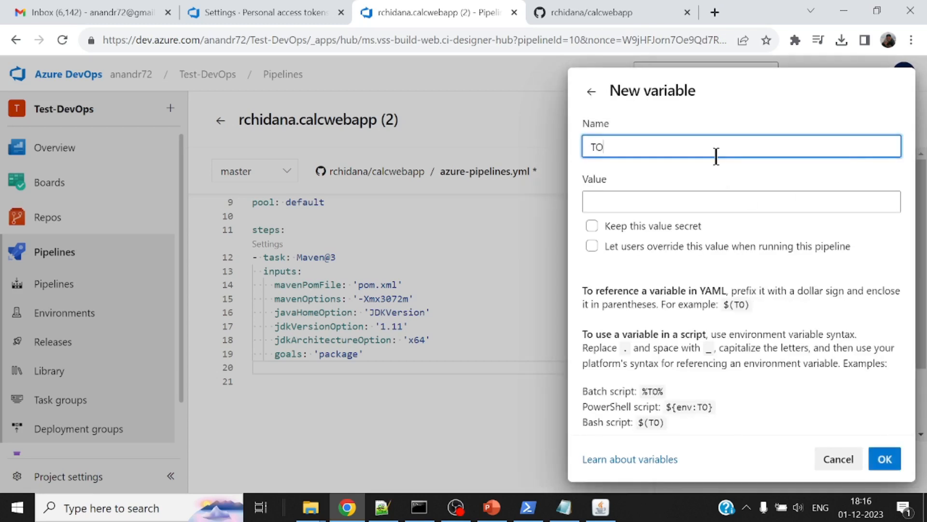
type("MCAT_PASSWORD")
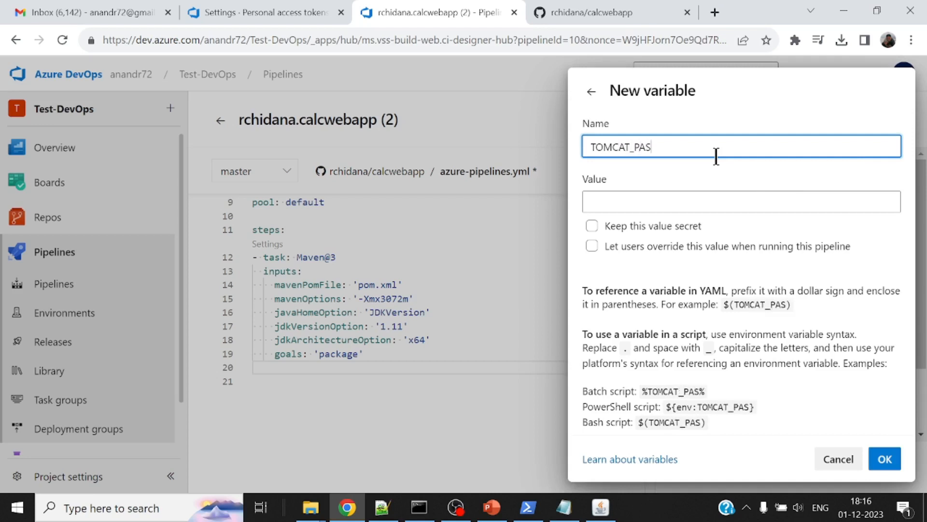
left_click(616, 200)
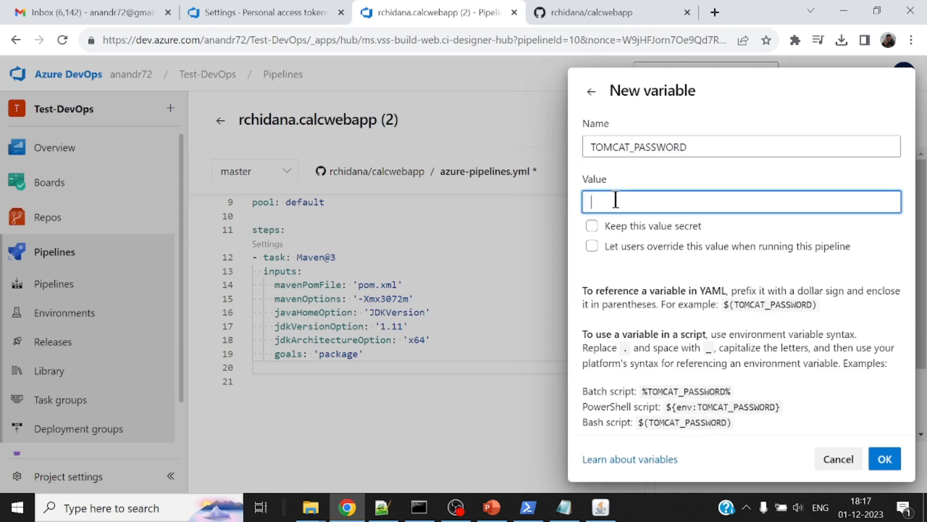
type("de")
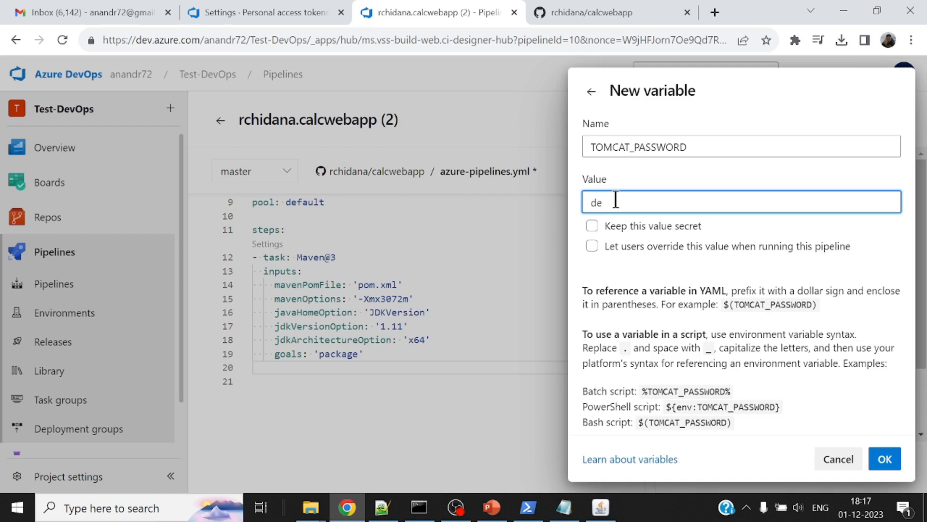
type("ployer")
left_click(592, 226)
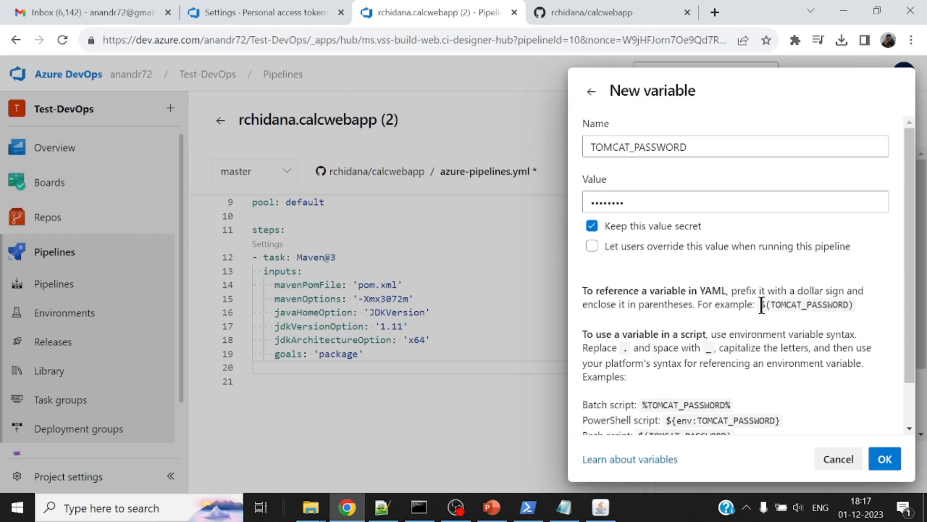
left_click_drag(760, 306, 854, 305)
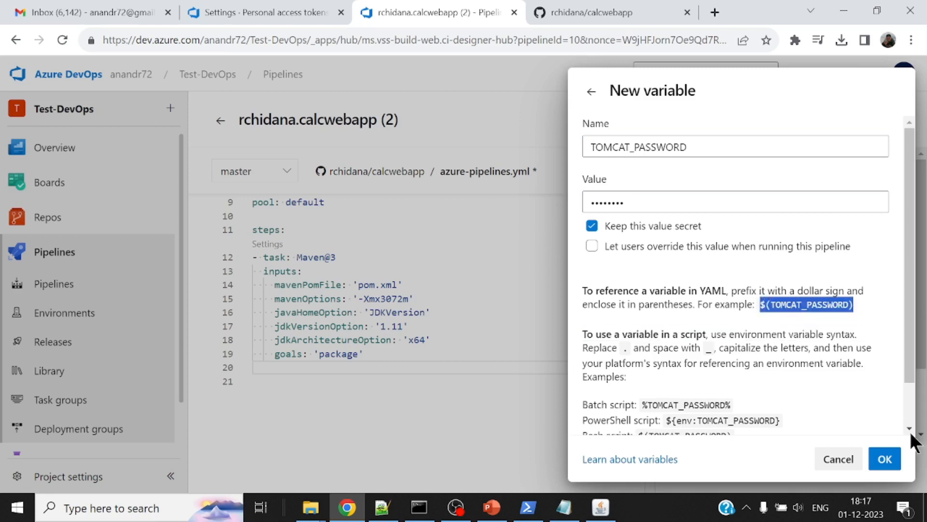
left_click(885, 459)
Copy the YAML reference $(TOMCAT_PASSWORD) from that variable's details, and save the pipeline variables
left_click(700, 175)
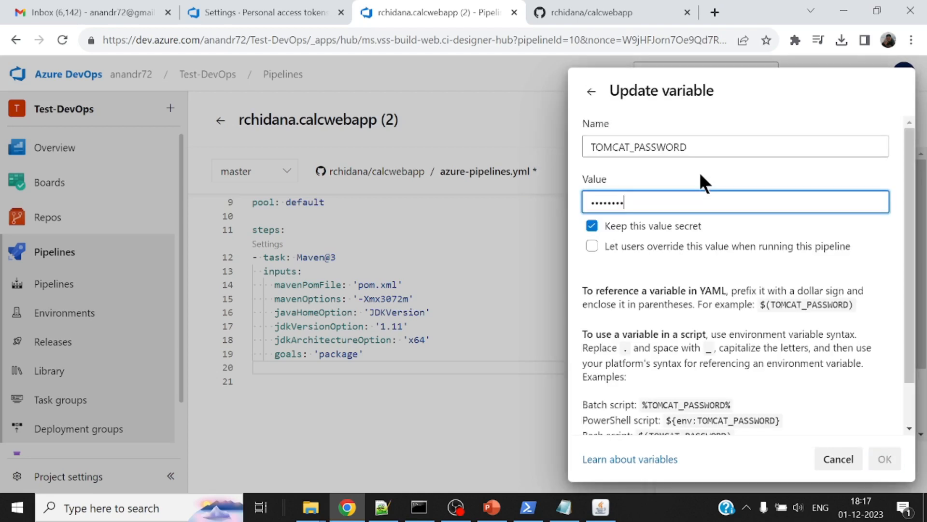
left_click_drag(760, 305, 862, 312)
key("ctrl+c")
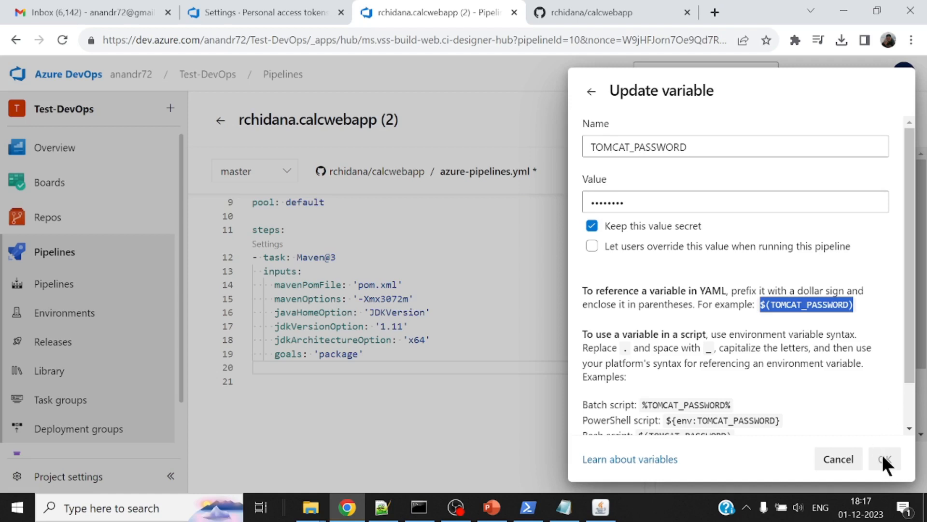
left_click(854, 461)
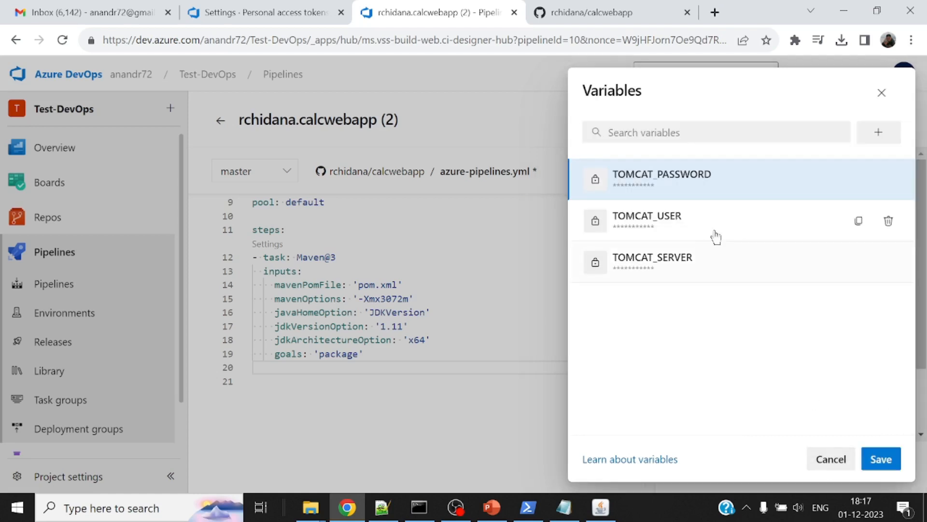
left_click(884, 459)
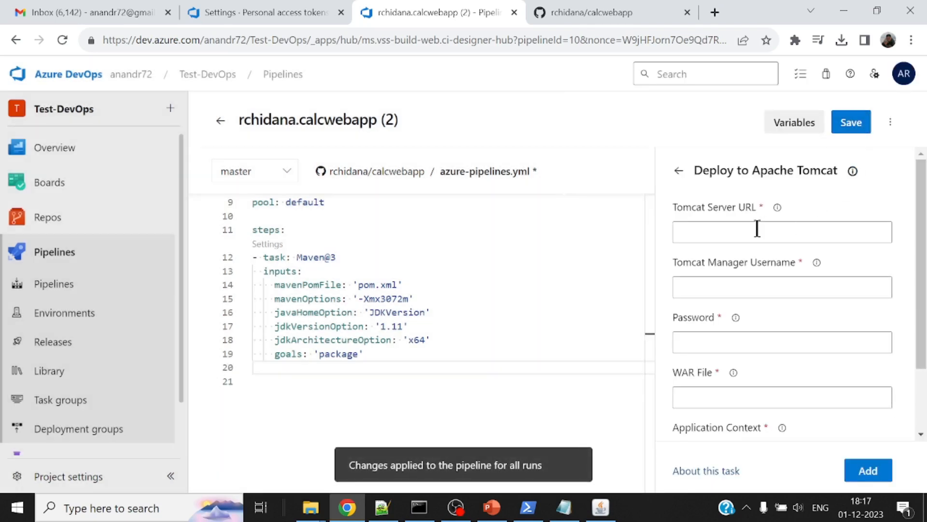
Set the task's Tomcat Server URL to $(TOMCAT_SERVER) and check the name against the pipeline variables list
left_click(748, 230)
key("ctrl+v")
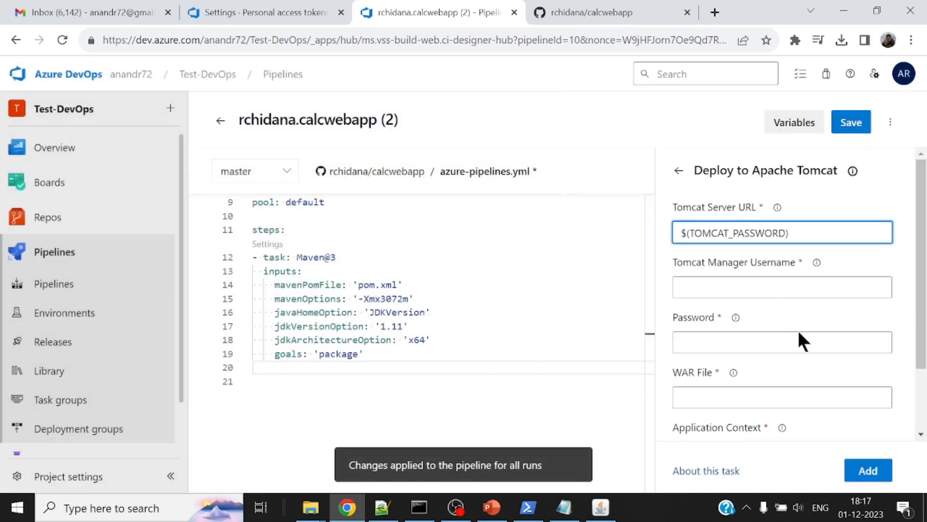
key("Left")
key("BackSpace")
key("BackSpace")
key("BackSpace")
key("BackSpace")
key("BackSpace")
key("BackSpace")
key("BackSpace")
key("BackSpace")
type("SERVE")
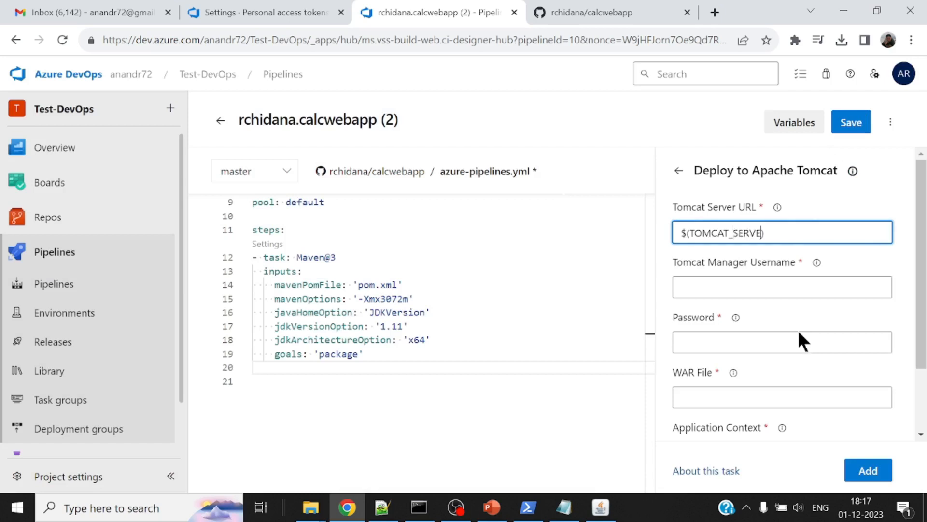
type("R")
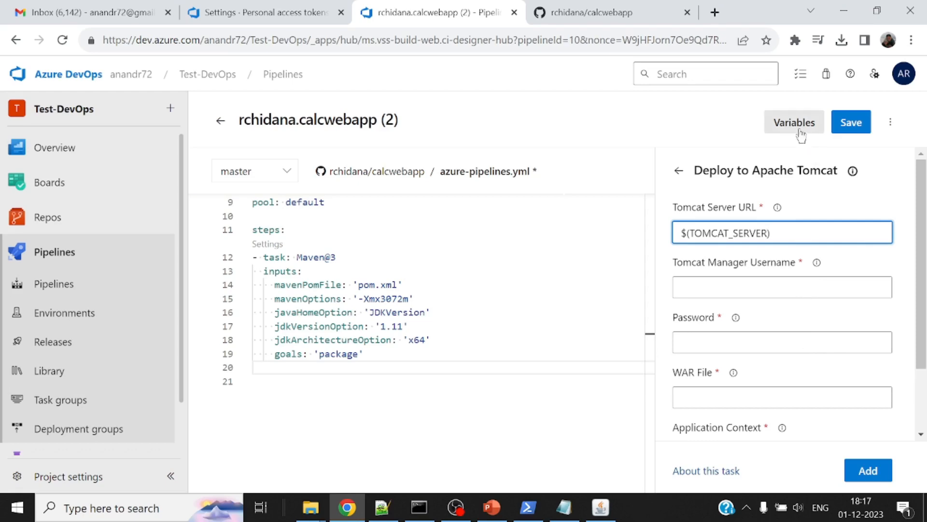
left_click(795, 123)
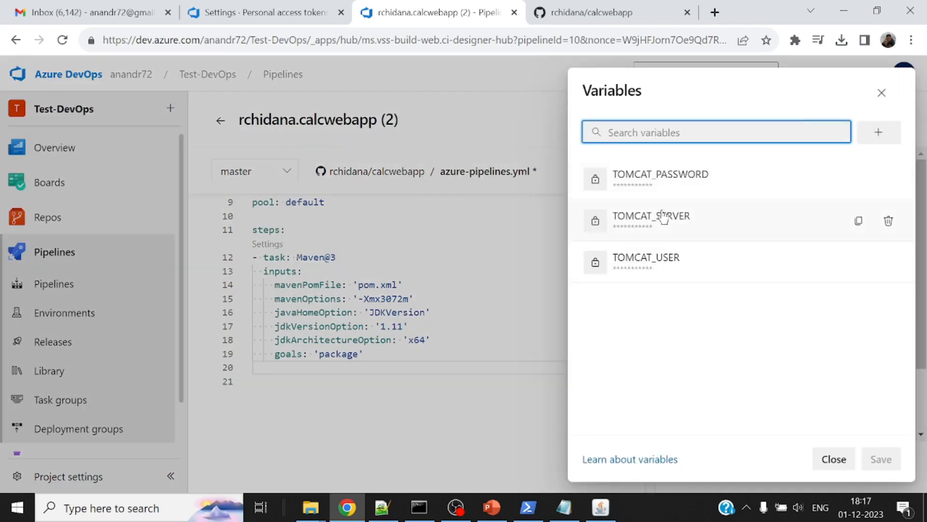
left_click(834, 459)
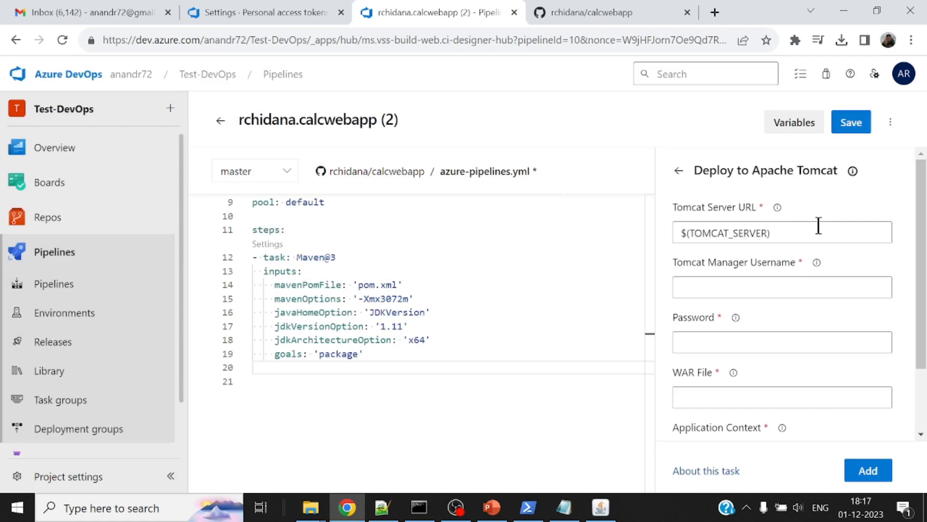
Set the task's Tomcat Manager Username to $(TOMCAT_USER)
left_click(740, 288)
key("ctrl+v")
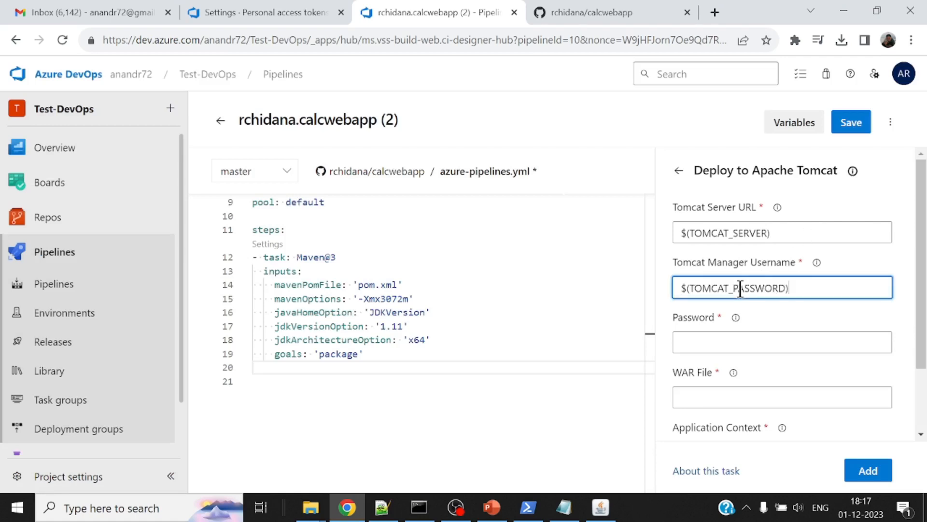
double_click(774, 286)
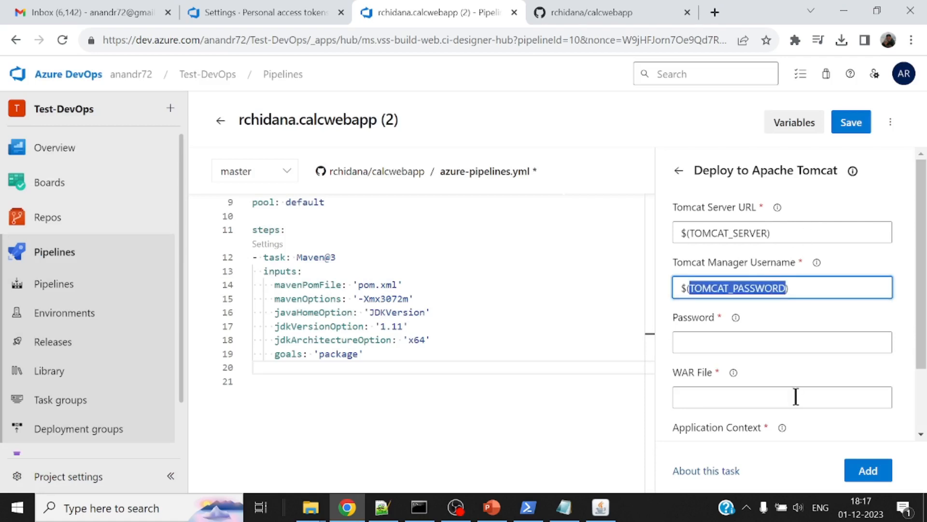
key("Right")
key("BackSpace")
key("BackSpace")
key("BackSpace")
key("BackSpace")
key("BackSpace")
key("BackSpace")
key("BackSpace")
key("BackSpace")
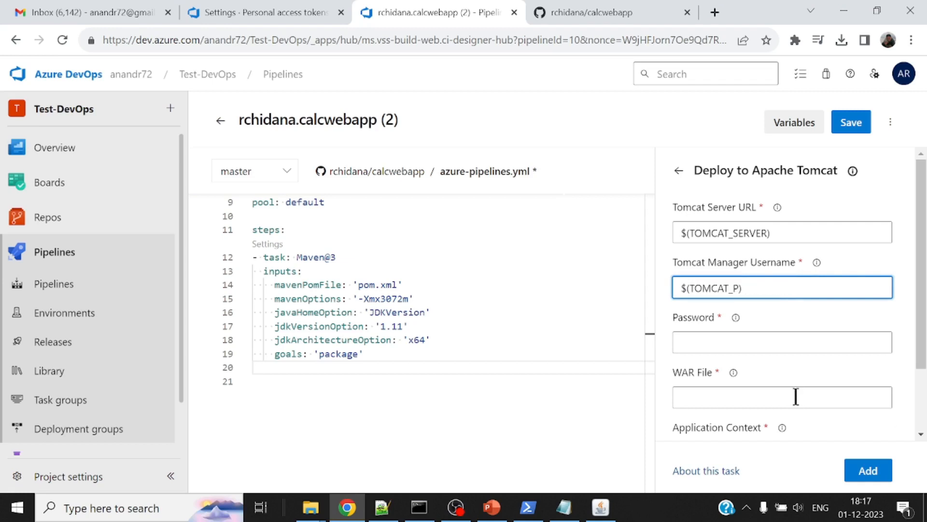
type("USER")
Set the task's Password field to the reference $(TOMCAT_PASSWORD) and check the references against the pipeline variables list
left_click(740, 342)
key("ctrl+v")
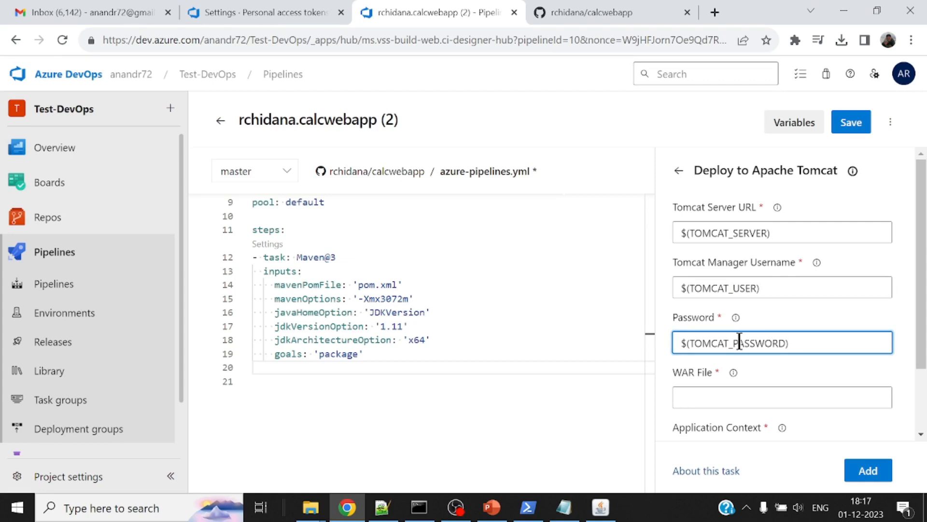
left_click(794, 123)
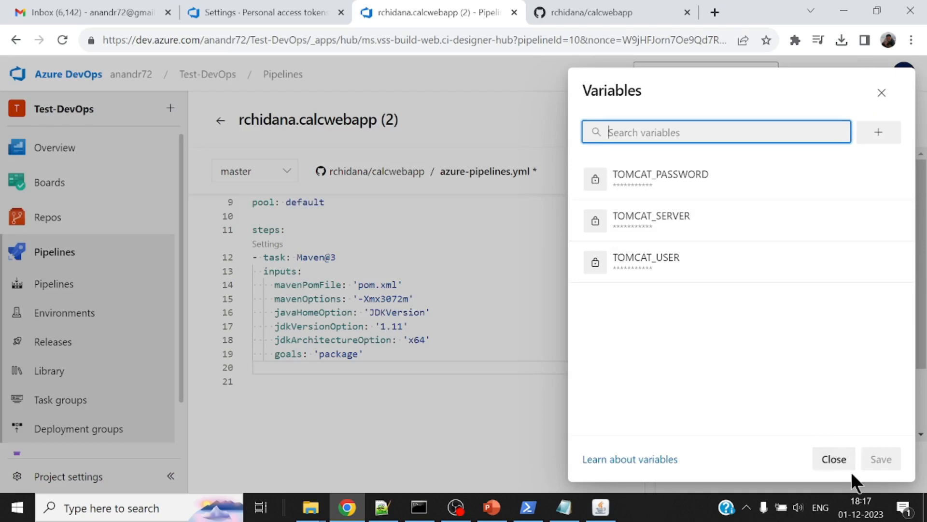
left_click(834, 459)
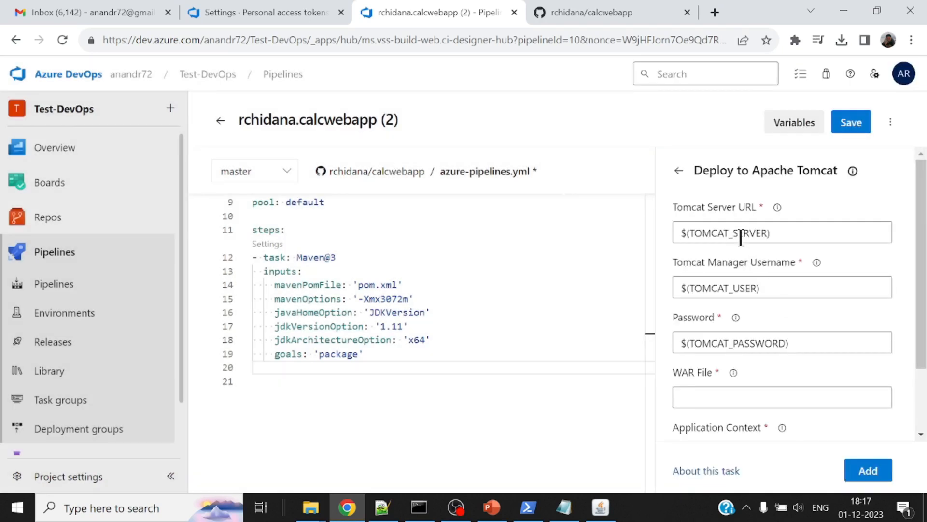
Set the Tomcat deployment task's WAR File to target/calcwebapp.war
scroll(780, 334, "down", 1)
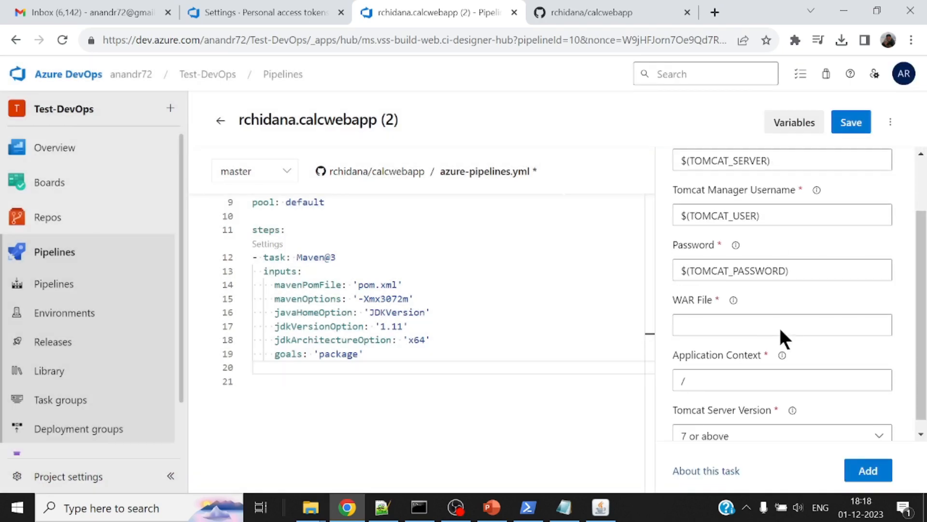
left_click(719, 324)
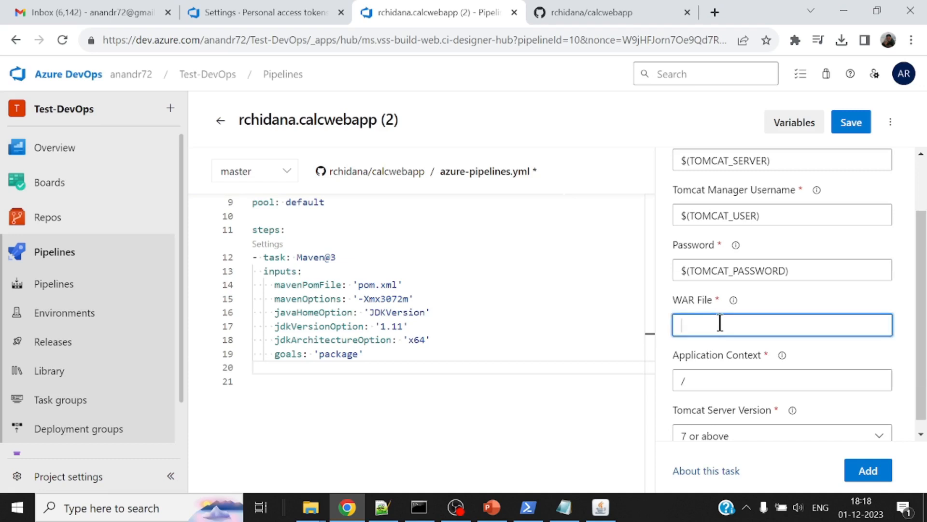
type("target/calcwebapp.war")
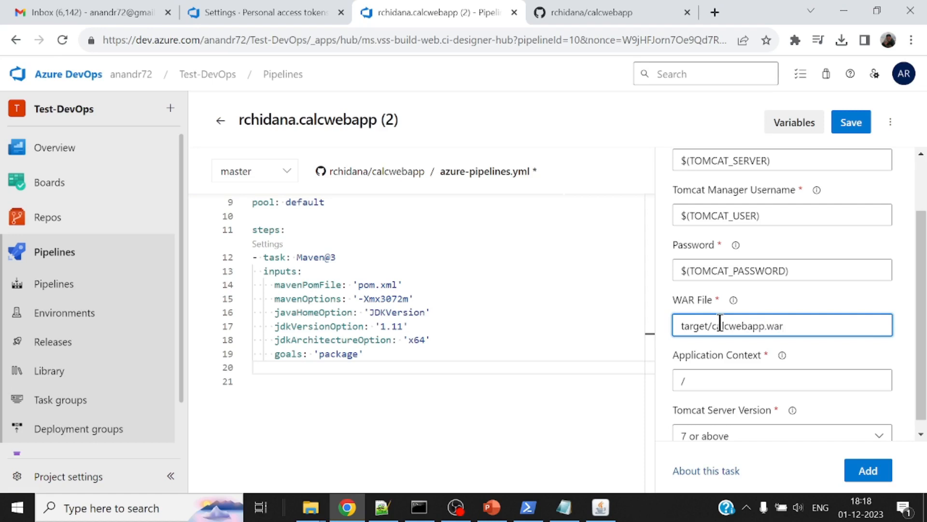
Set the task's Application Context to /local-agent-deploy
left_click(716, 377)
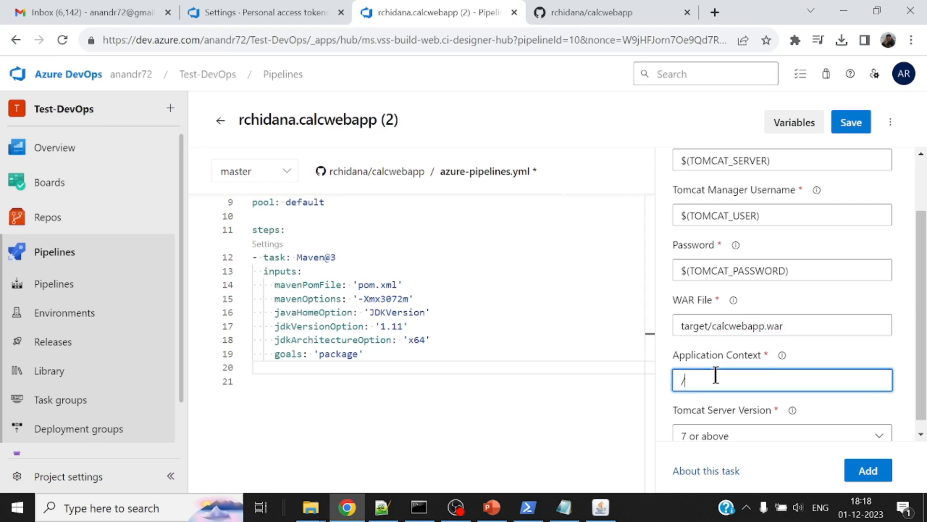
scroll(918, 344, "down", 1)
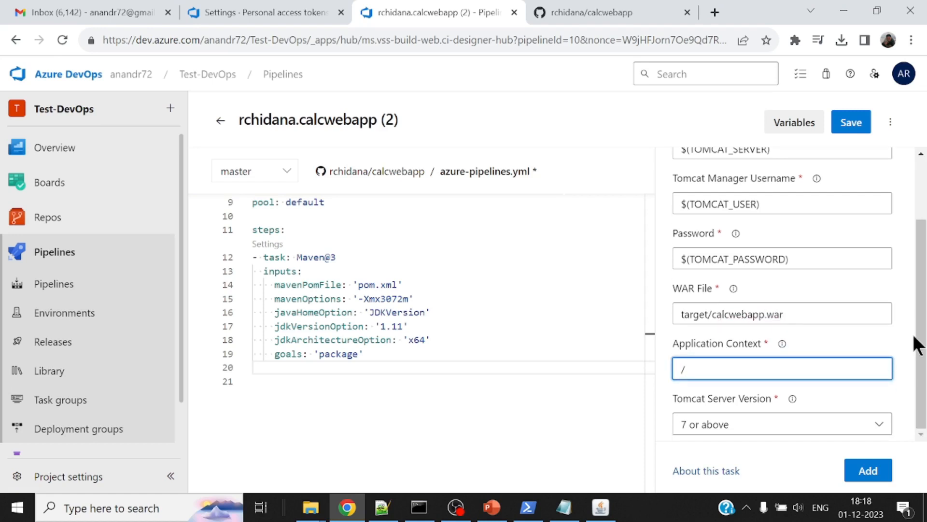
type("local-agent-deploy")
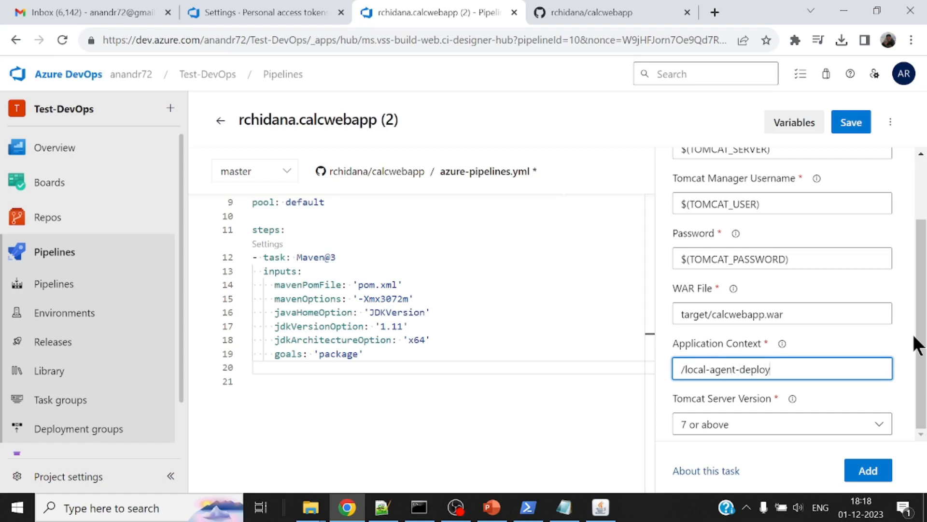
Keep the Tomcat Server Version at 7 or above and add the task to azure-pipelines.yml after the Maven task
left_click(878, 425)
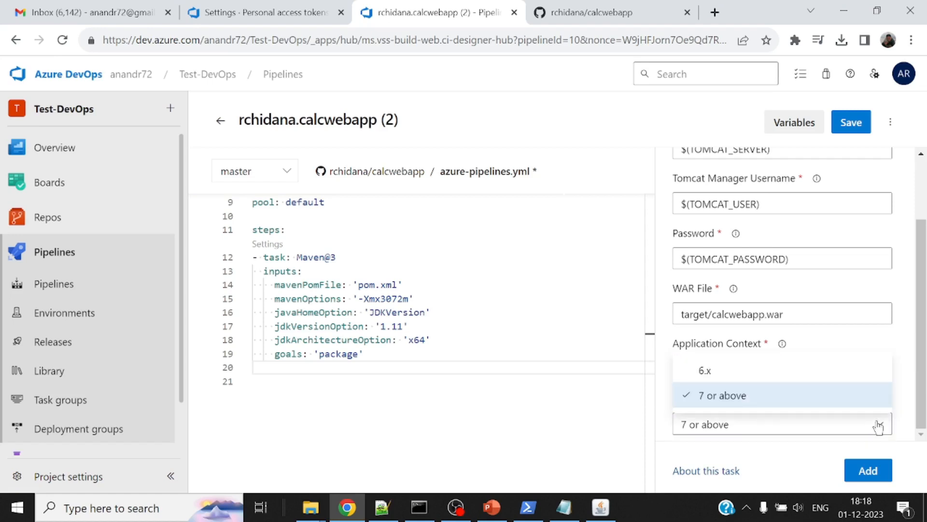
left_click(878, 426)
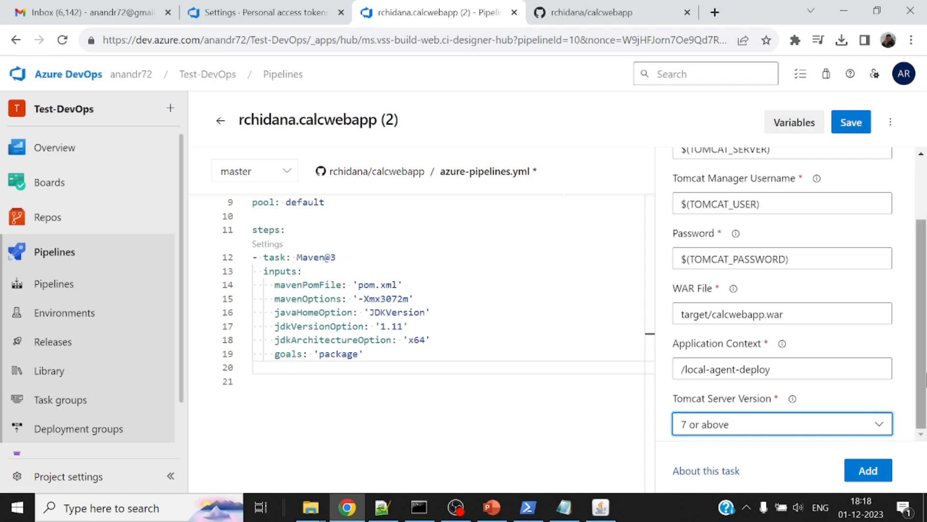
mouse_move(924, 367)
left_mouse_down()
mouse_move(921, 285)
mouse_move(925, 376)
left_mouse_up()
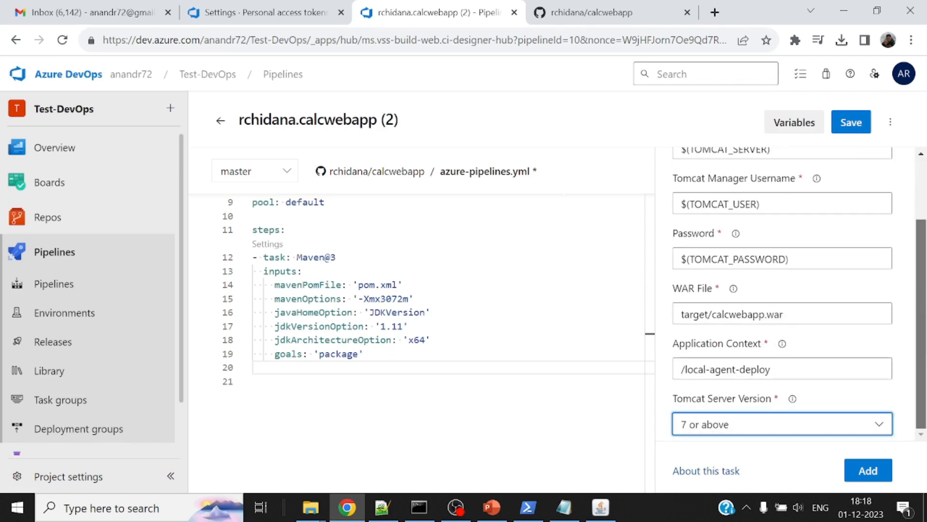
left_click(868, 470)
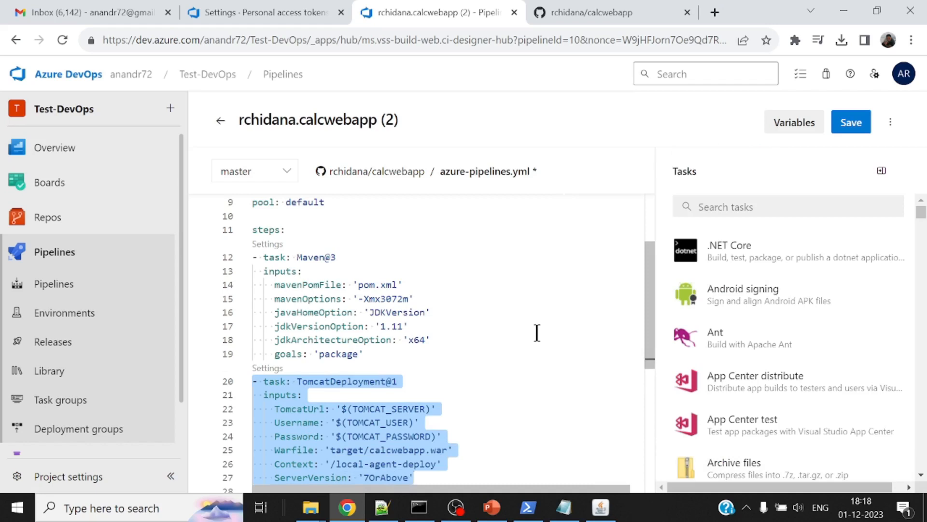
scroll(538, 332, "down", 1)
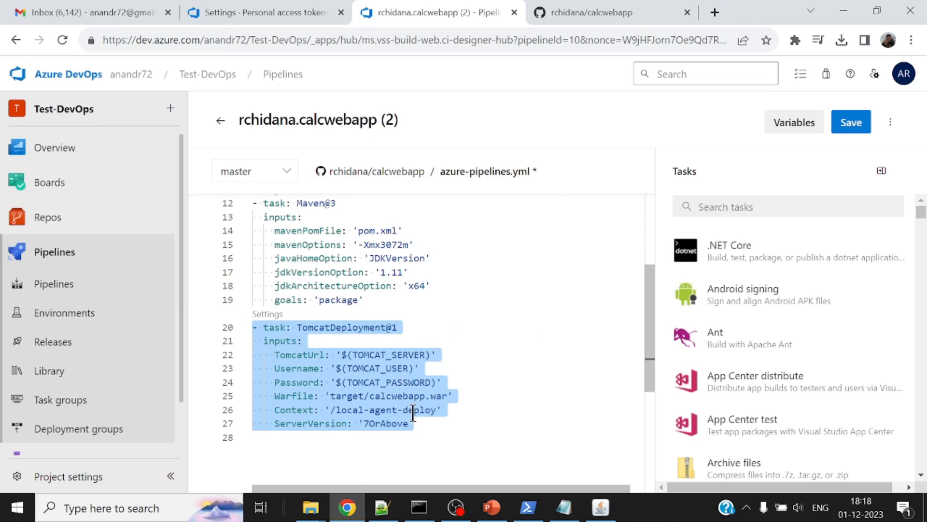
Commit azure-pipelines.yml directly to the master branch with the default message and run the pipeline on master
left_click(850, 122)
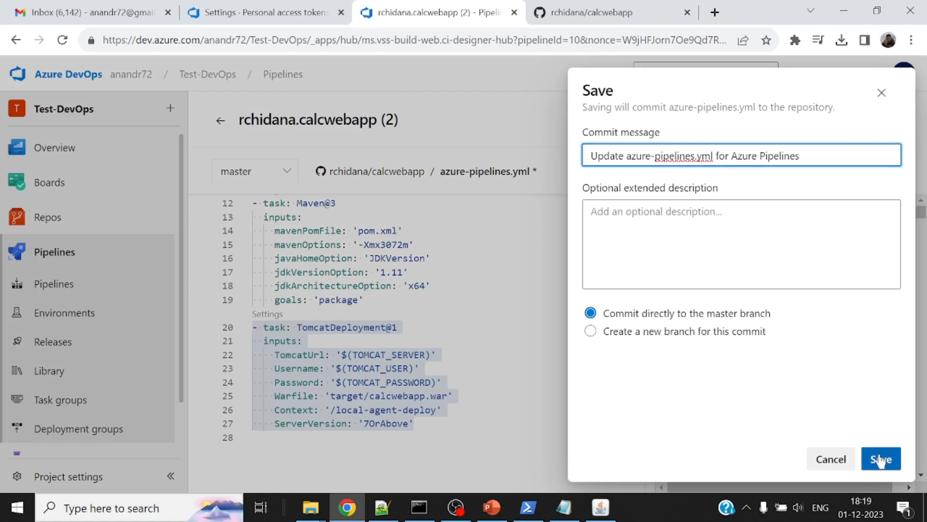
left_click(881, 459)
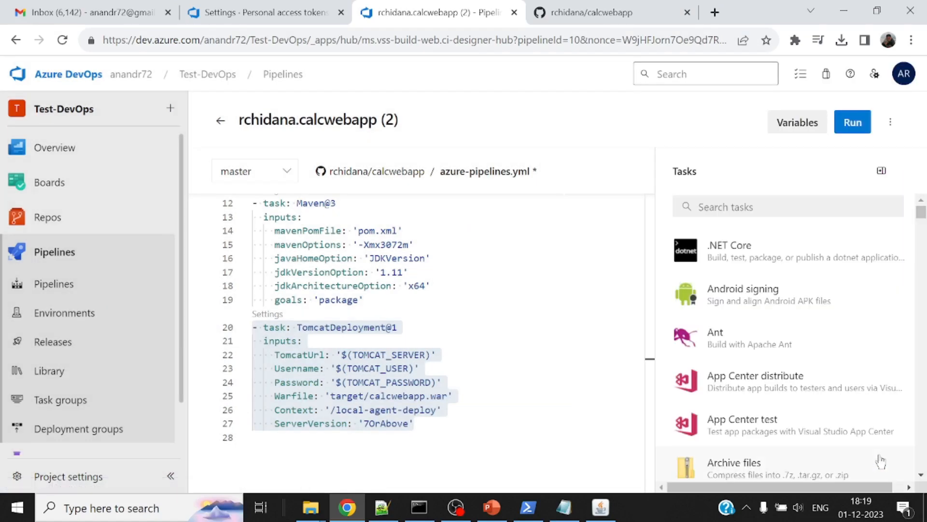
left_click(851, 122)
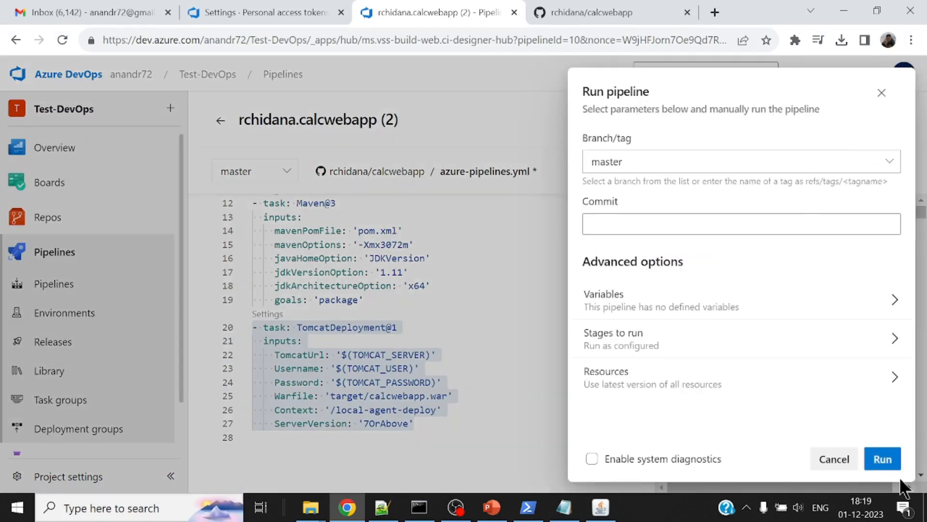
left_click(884, 459)
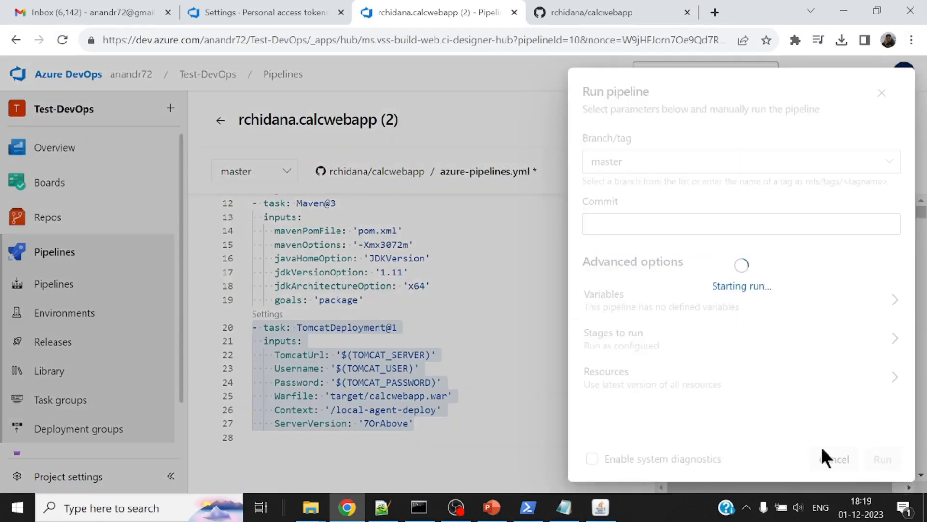
Switch to File Explorer and inspect the webapps folder of apache-tomcat-8.5.15 before the deployment
mouse_move(316, 509)
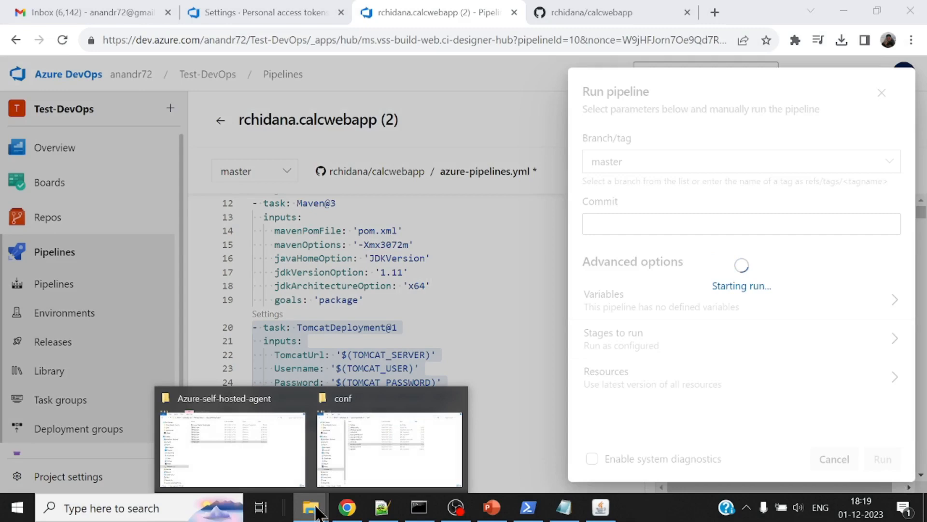
left_click(359, 454)
left_click(257, 47)
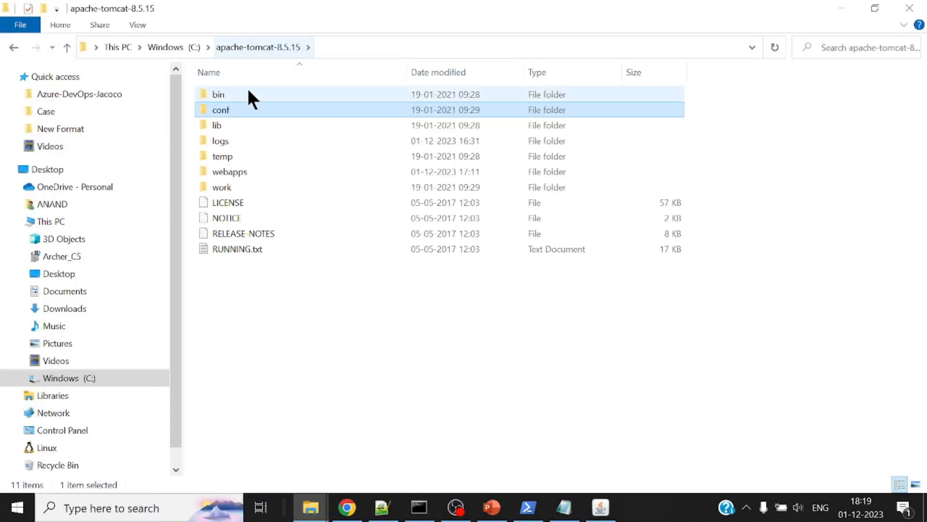
double_click(240, 170)
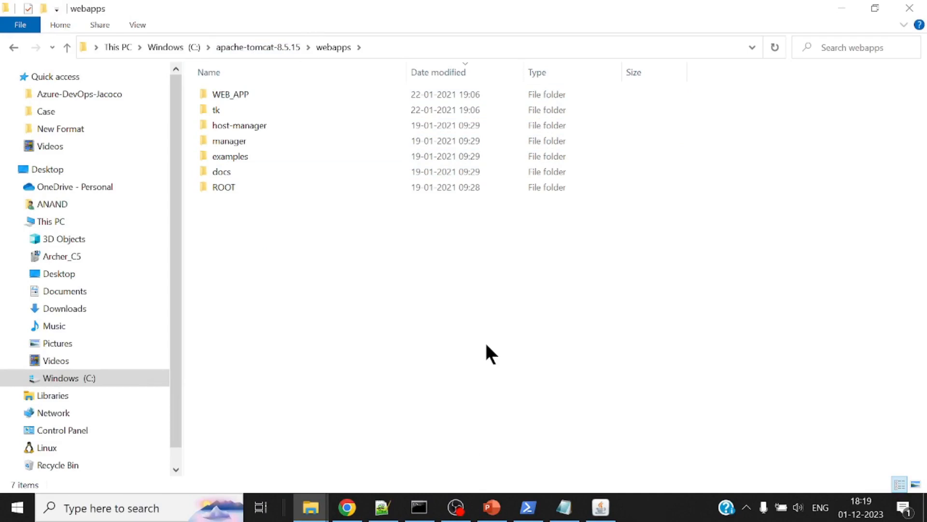
Return to the pipeline run in Chrome and follow the Maven task's log through the job's progress
left_click(348, 512)
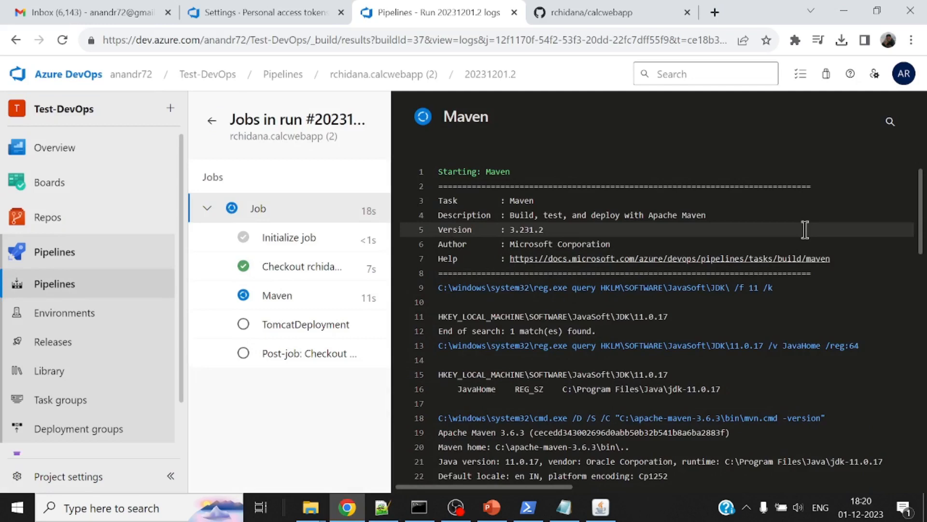
scroll(805, 231, "down", 5)
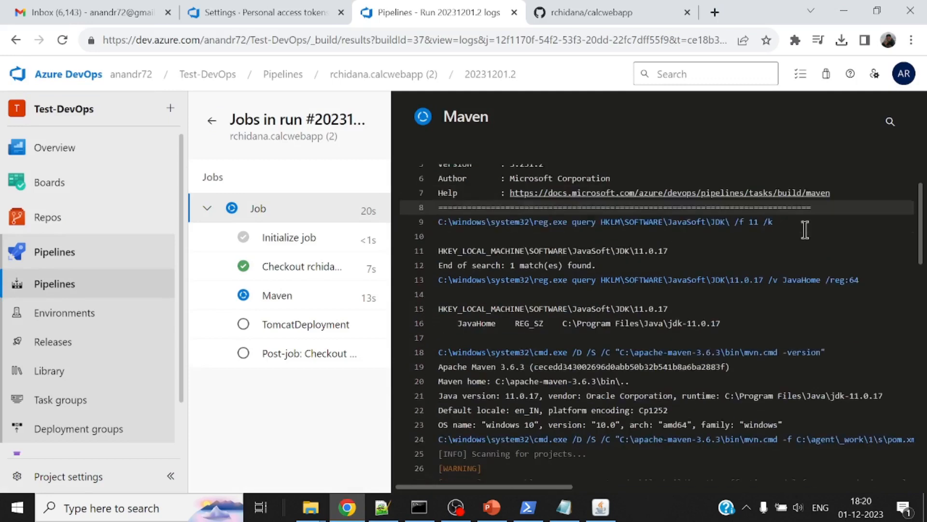
scroll(806, 230, "down", 13)
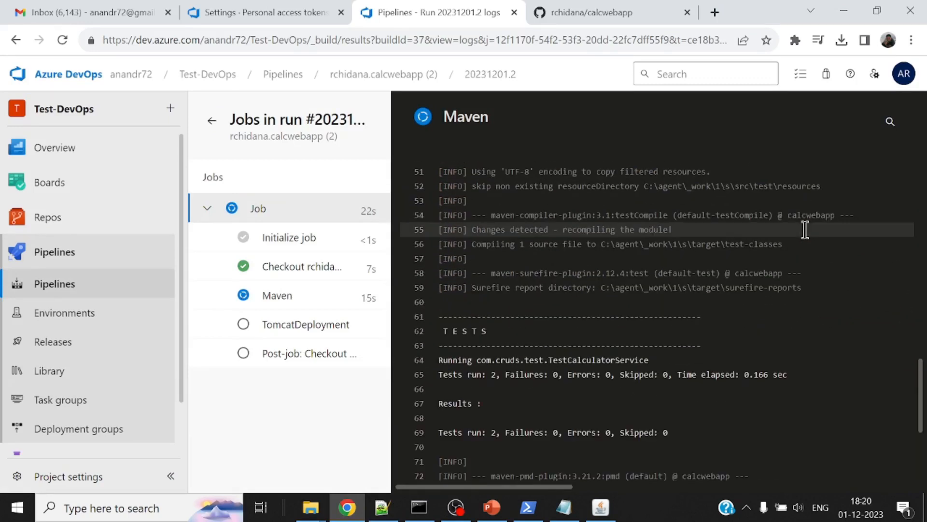
scroll(843, 240, "down", 3)
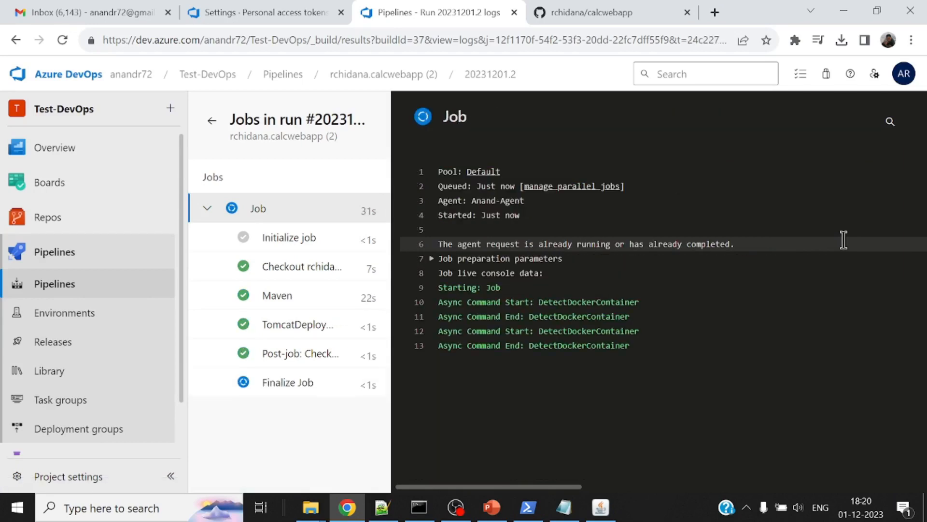
Switch to File Explorer and check C:\apache-tomcat-8.5.15\webapps for the deployed application and its modification time
mouse_move(310, 507)
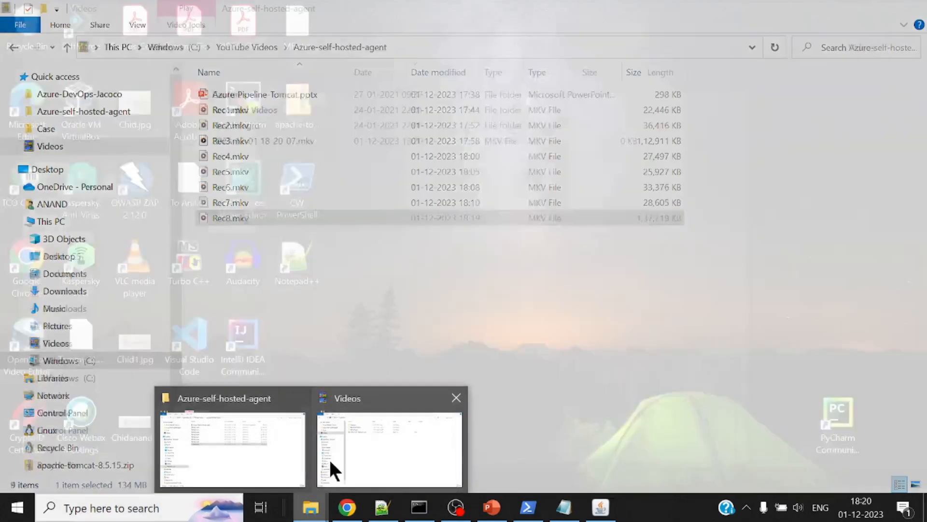
left_click(345, 457)
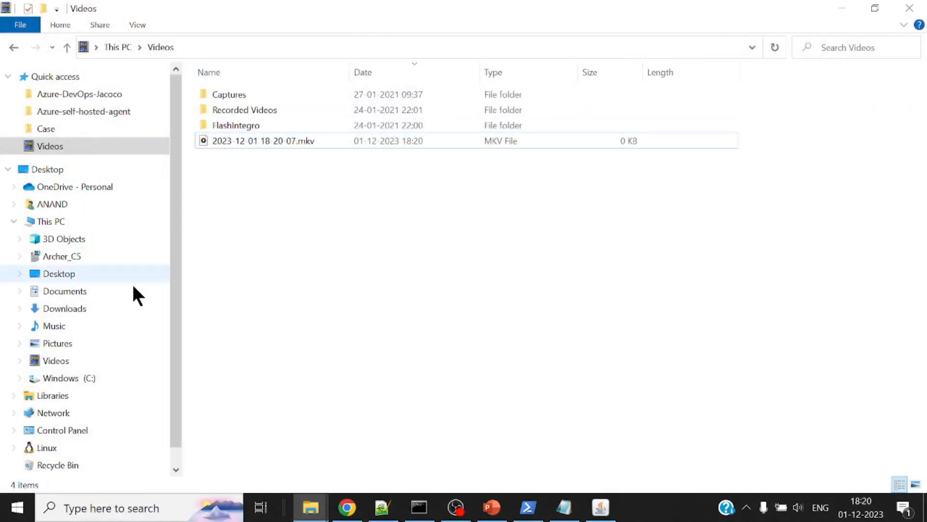
left_click(89, 378)
double_click(264, 155)
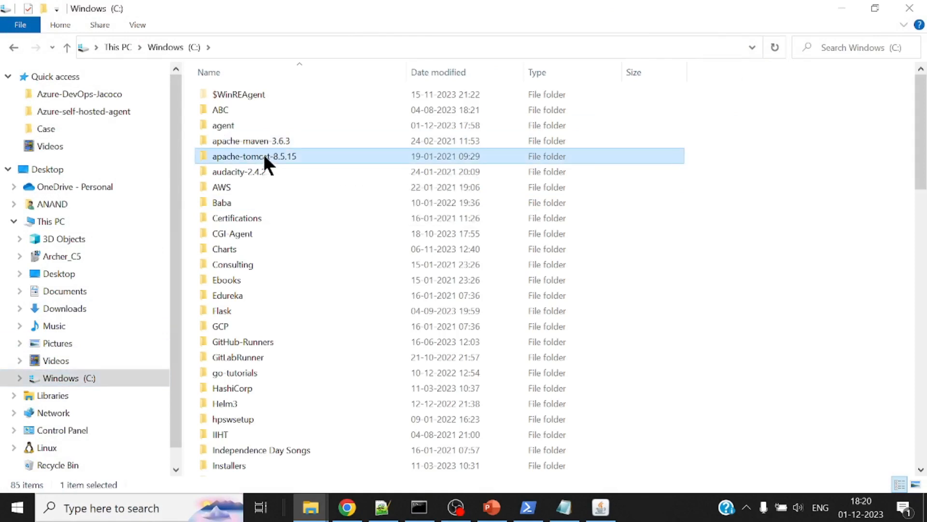
double_click(242, 172)
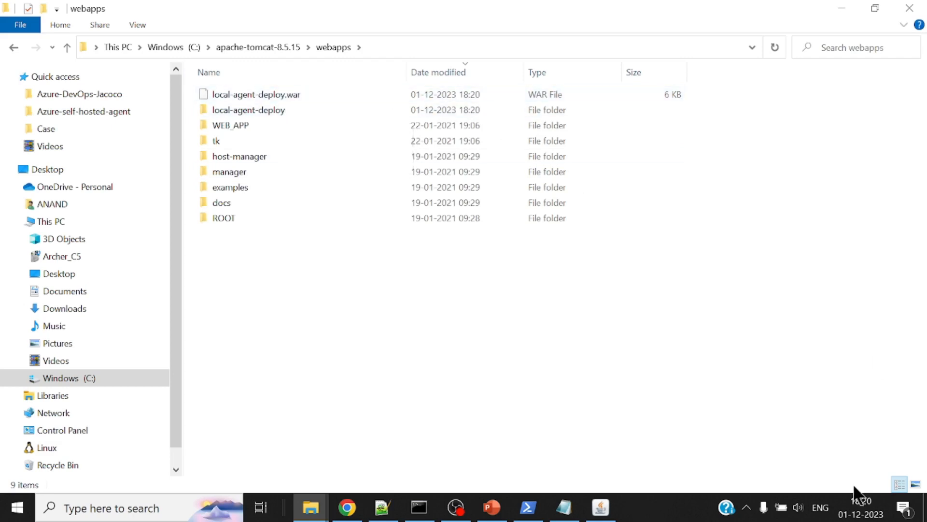
mouse_move(867, 513)
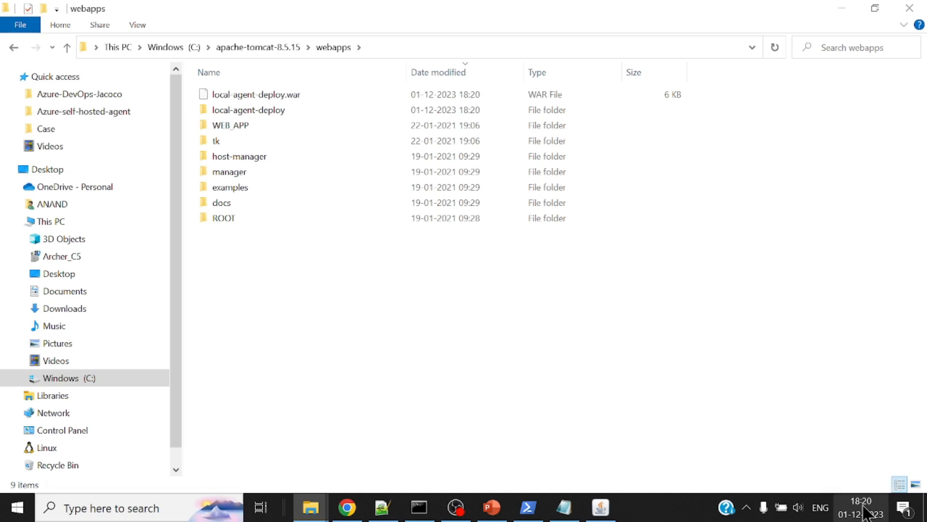
Switch to Chrome and open the local Tomcat home page at localhost:8081 in a new tab
left_click(347, 507)
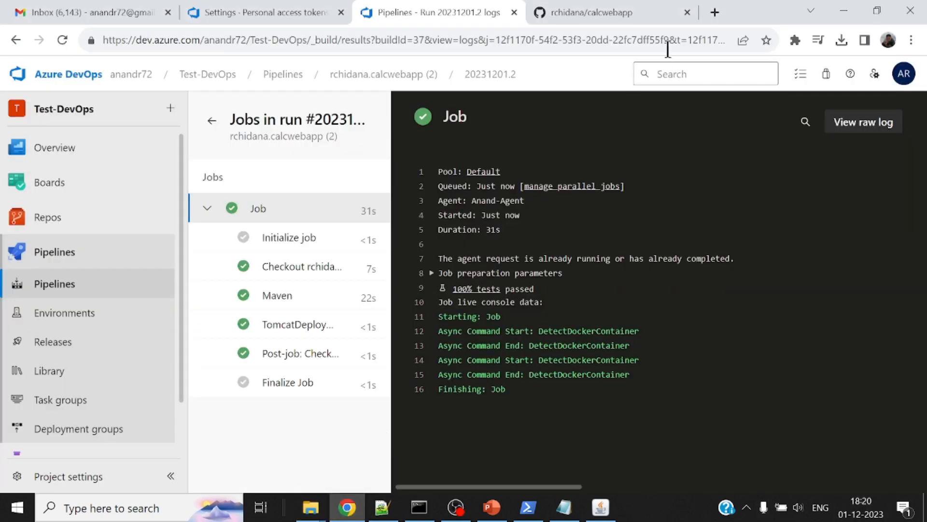
left_click(630, 11)
left_click(715, 12)
type("localhost:808")
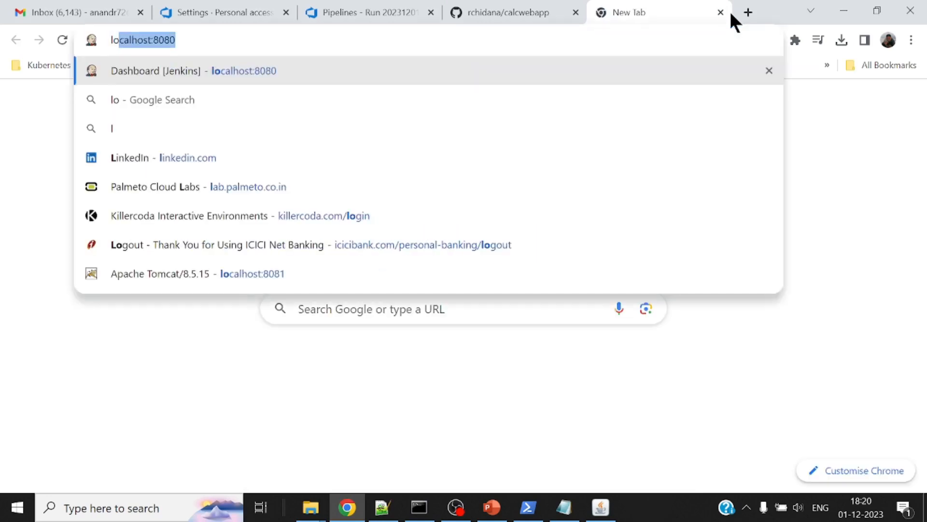
type("1/")
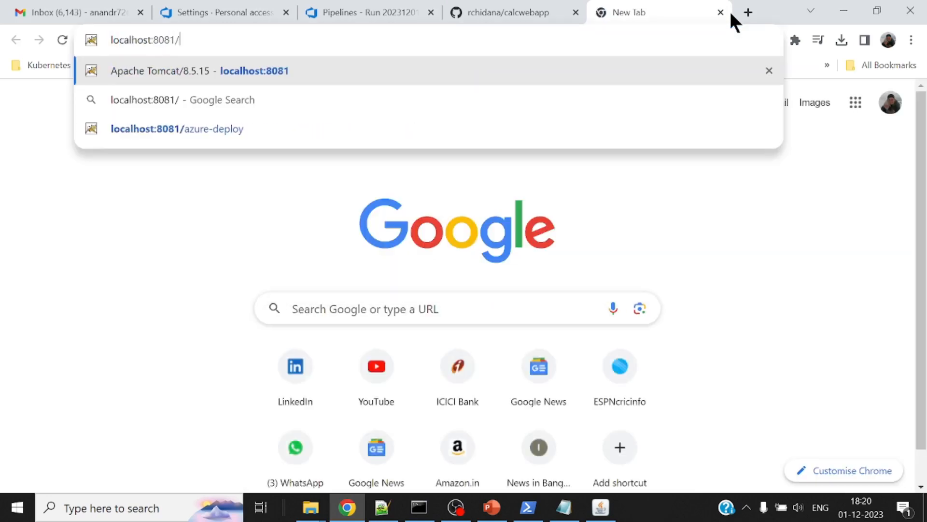
key("Return")
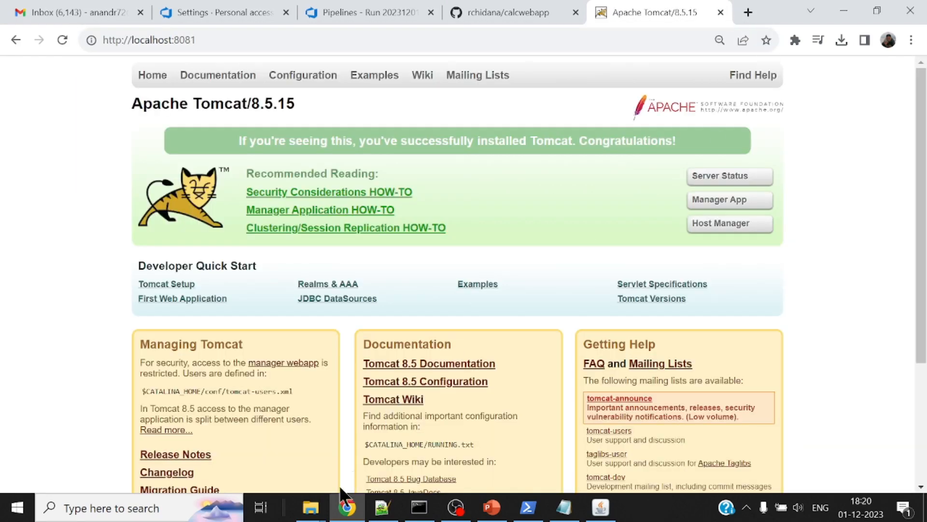
Open the local-agent-deploy folder under webapps in File Explorer and copy its name from the folder path
mouse_move(311, 506)
left_click(373, 434)
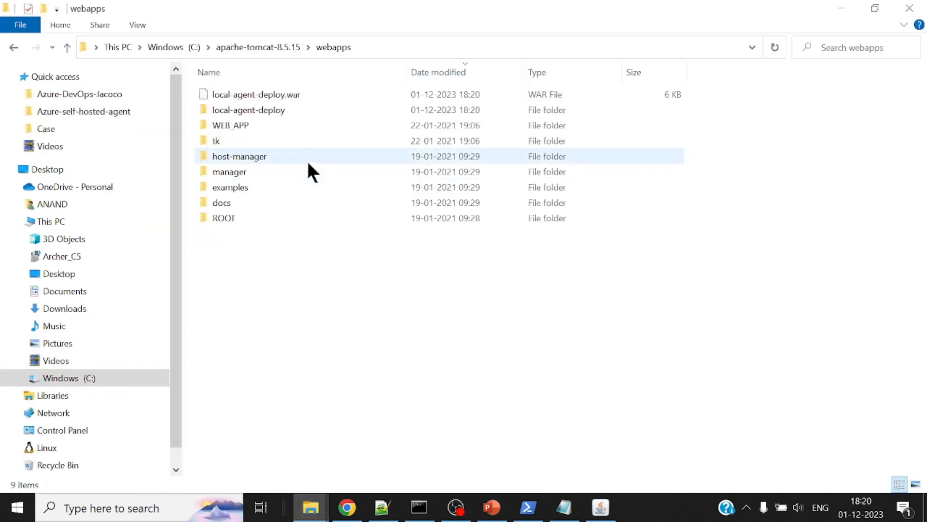
left_click(273, 119)
double_click(273, 118)
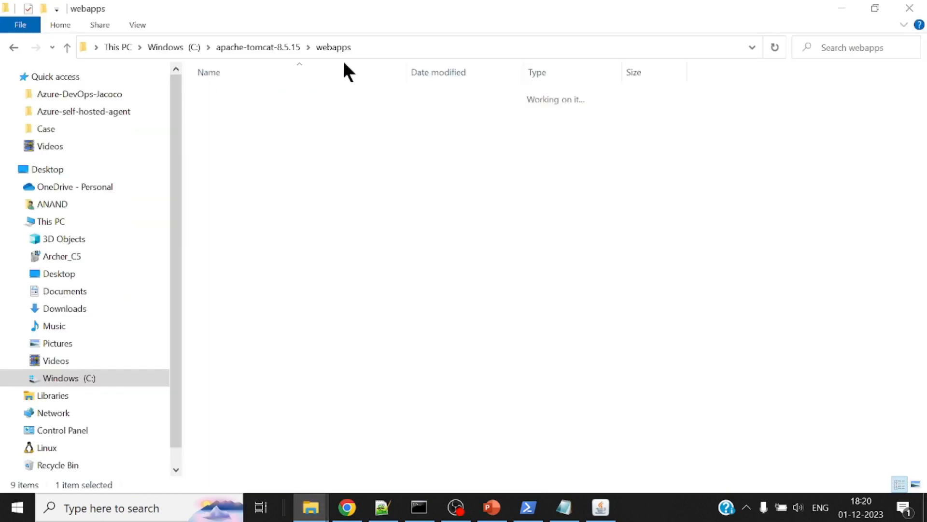
left_click(486, 46)
left_click(452, 48)
key("shift+Left")
key("shift+Left")
key("shift+Left")
key("shift+Left")
key("shift+Left")
key("shift+Left")
key("shift+Left")
key("shift+Left")
key("shift+Left")
key("shift+Left")
key("shift+Left")
key("shift+Left")
key("shift+Left")
key("shift+Left")
key("shift+Left")
key("shift+Left")
key("shift+Left")
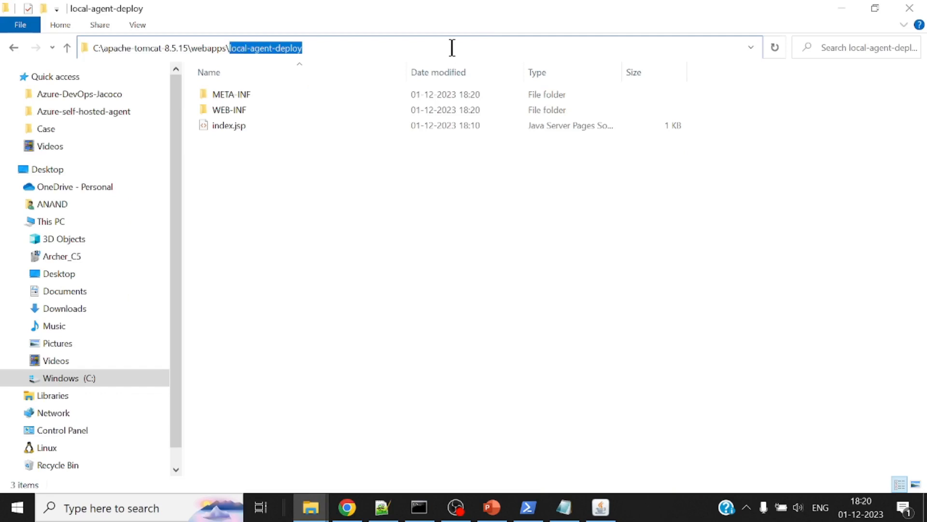
Switch to Chrome and load the deployed application at localhost:8081/local-agent-deploy
left_click(347, 507)
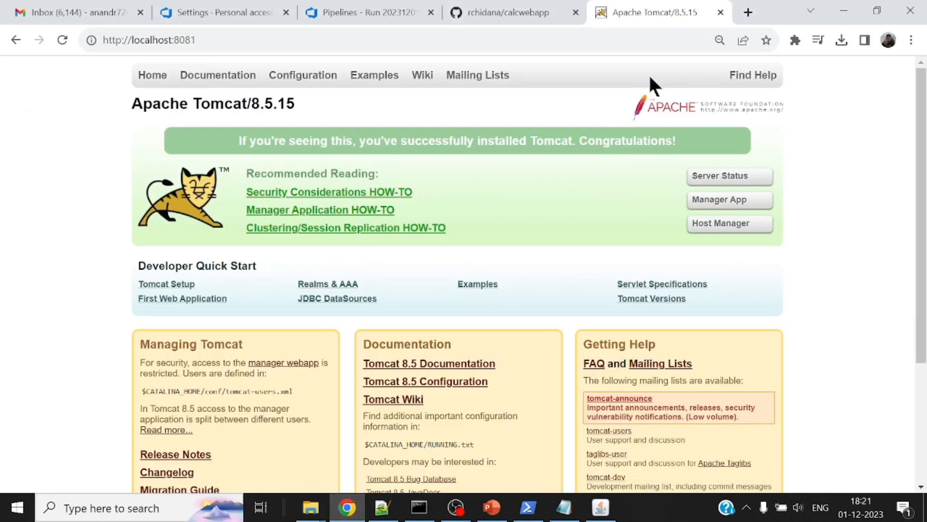
double_click(606, 42)
left_click(606, 43)
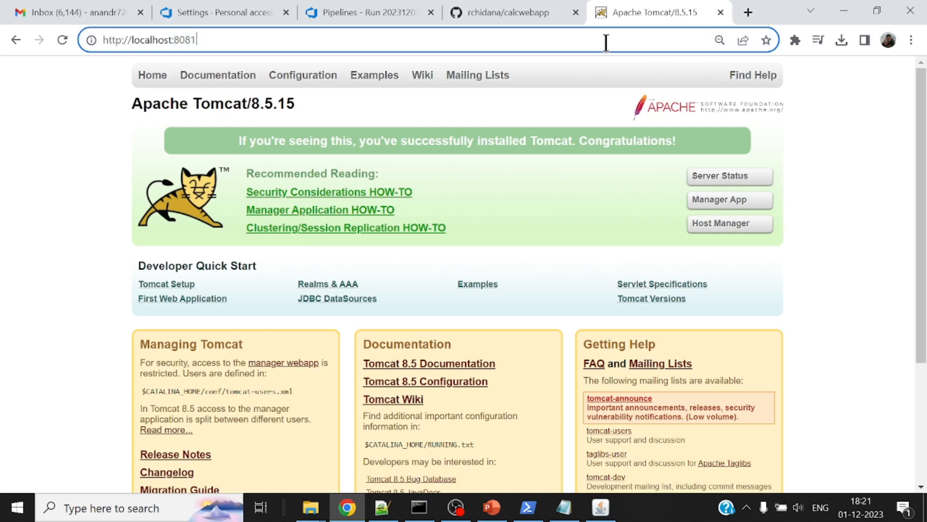
type("/")
type("local-agent-deploy")
key("Return")
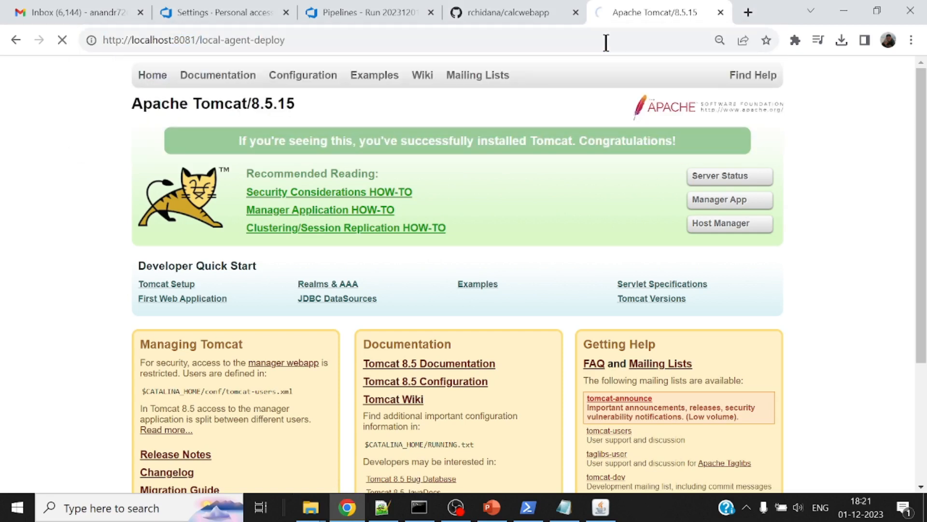
Enlarge the Calculator page to 150% and highlight the date in its build heading
key("ctrl+plus")
key("ctrl+plus")
key("ctrl+plus")
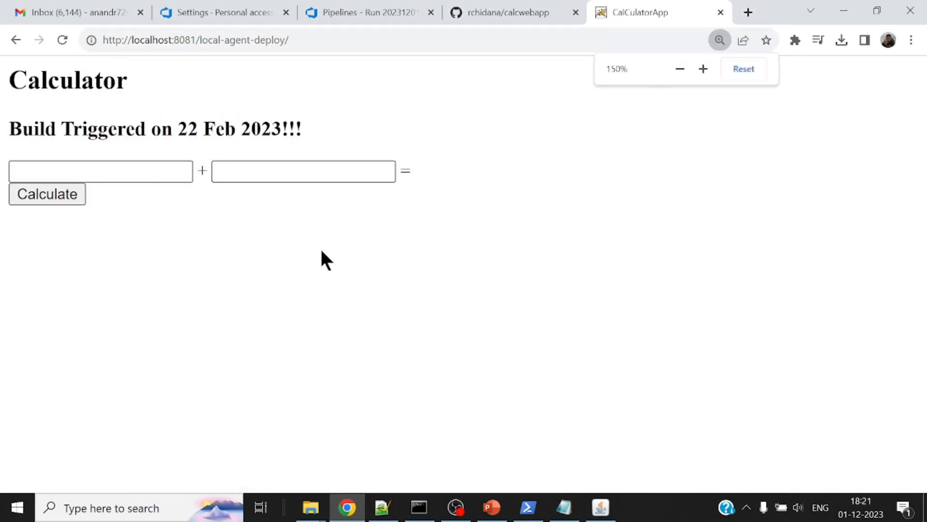
left_click_drag(173, 127, 331, 126)
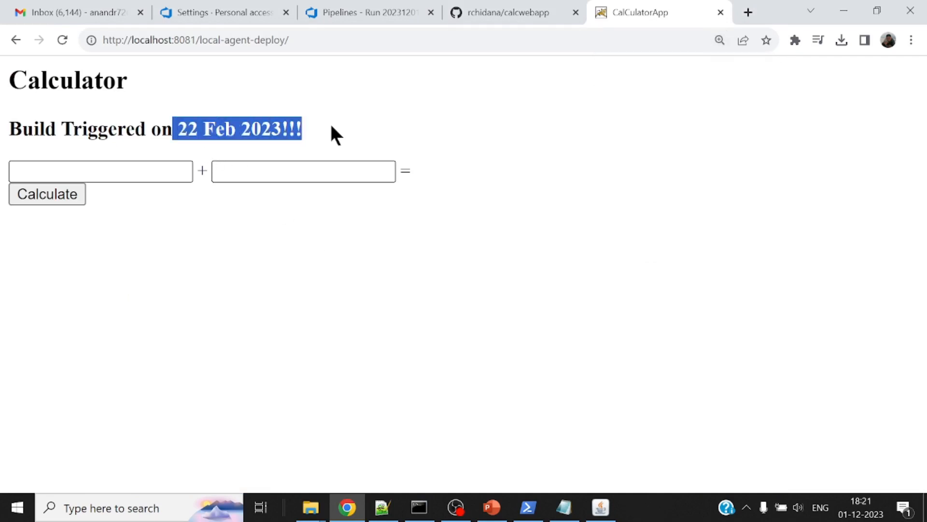